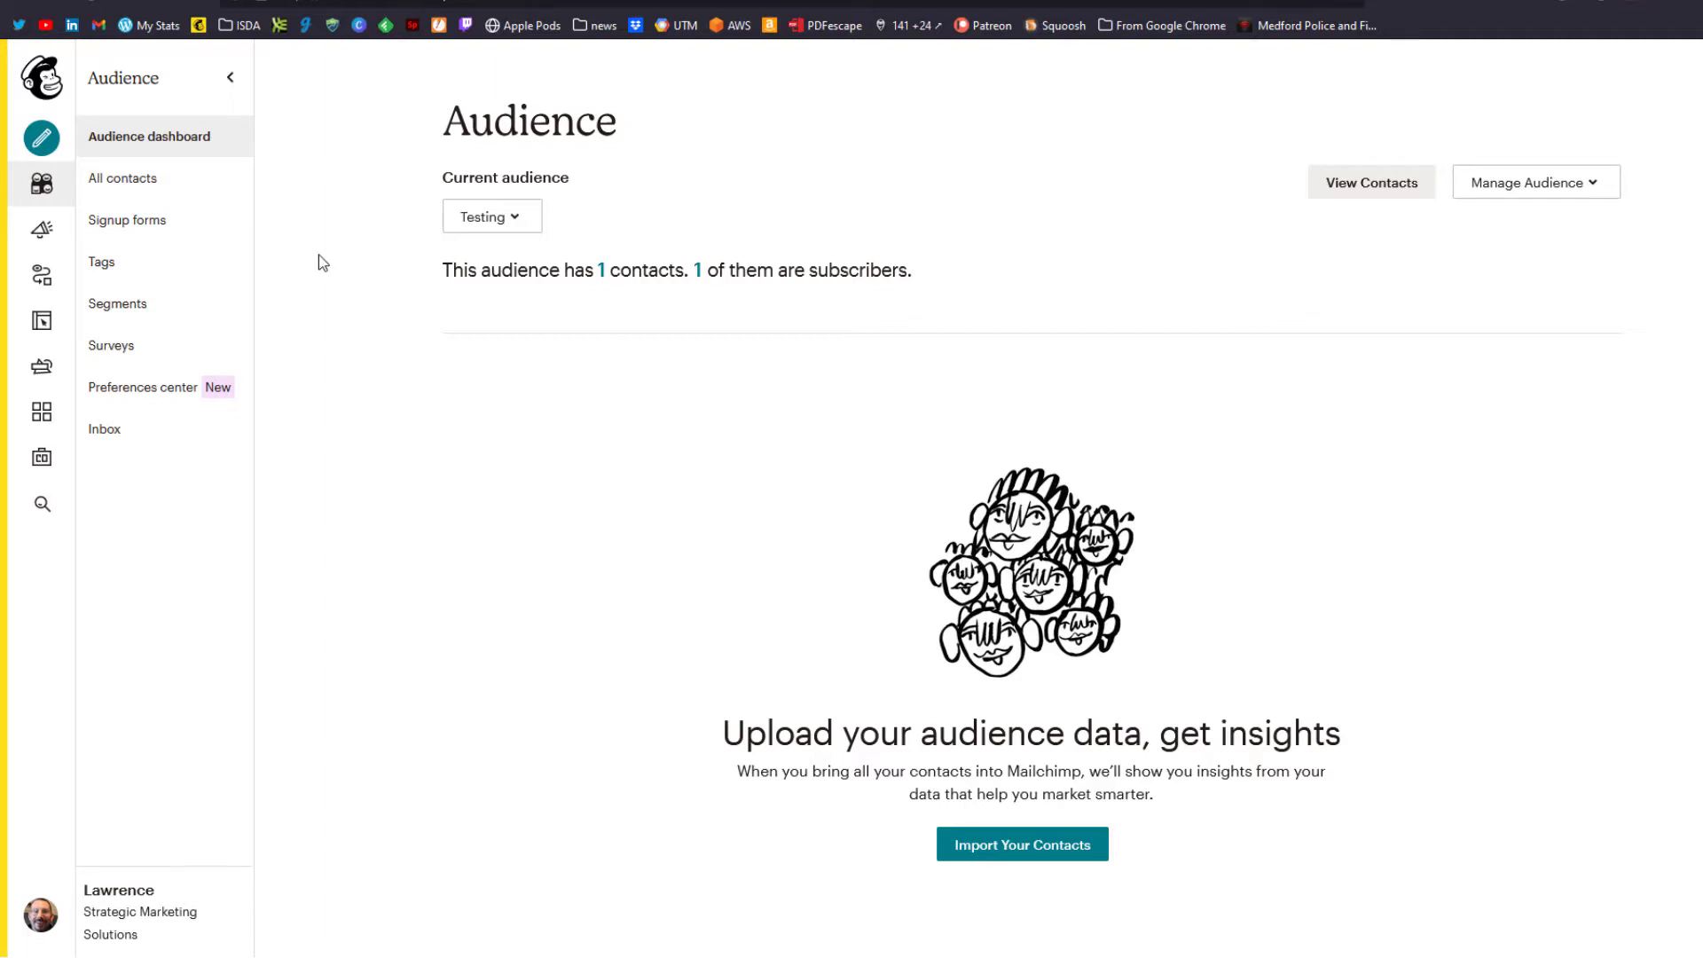
Step: In Testing's Audience name and defaults, tick 'Send a final welcome email' and save the defaults
{"action": "left_click", "coordinate": [1544, 187]}
{"action": "left_click", "coordinate": [1506, 499]}
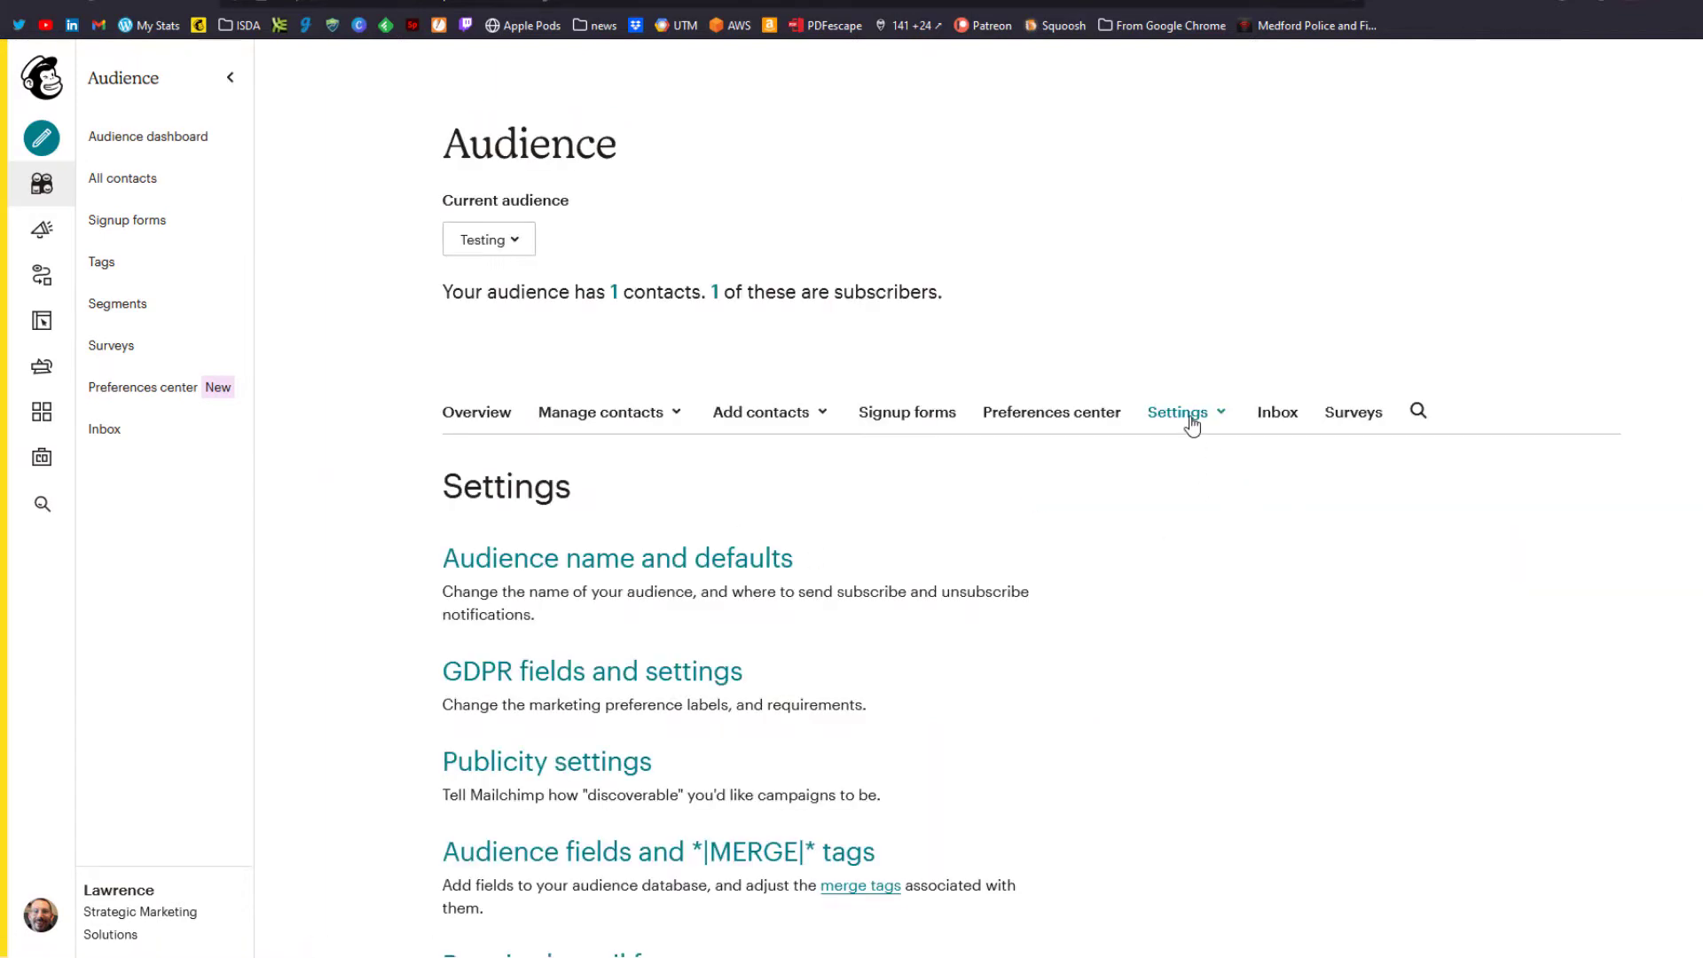
{"action": "left_click", "coordinate": [1190, 415]}
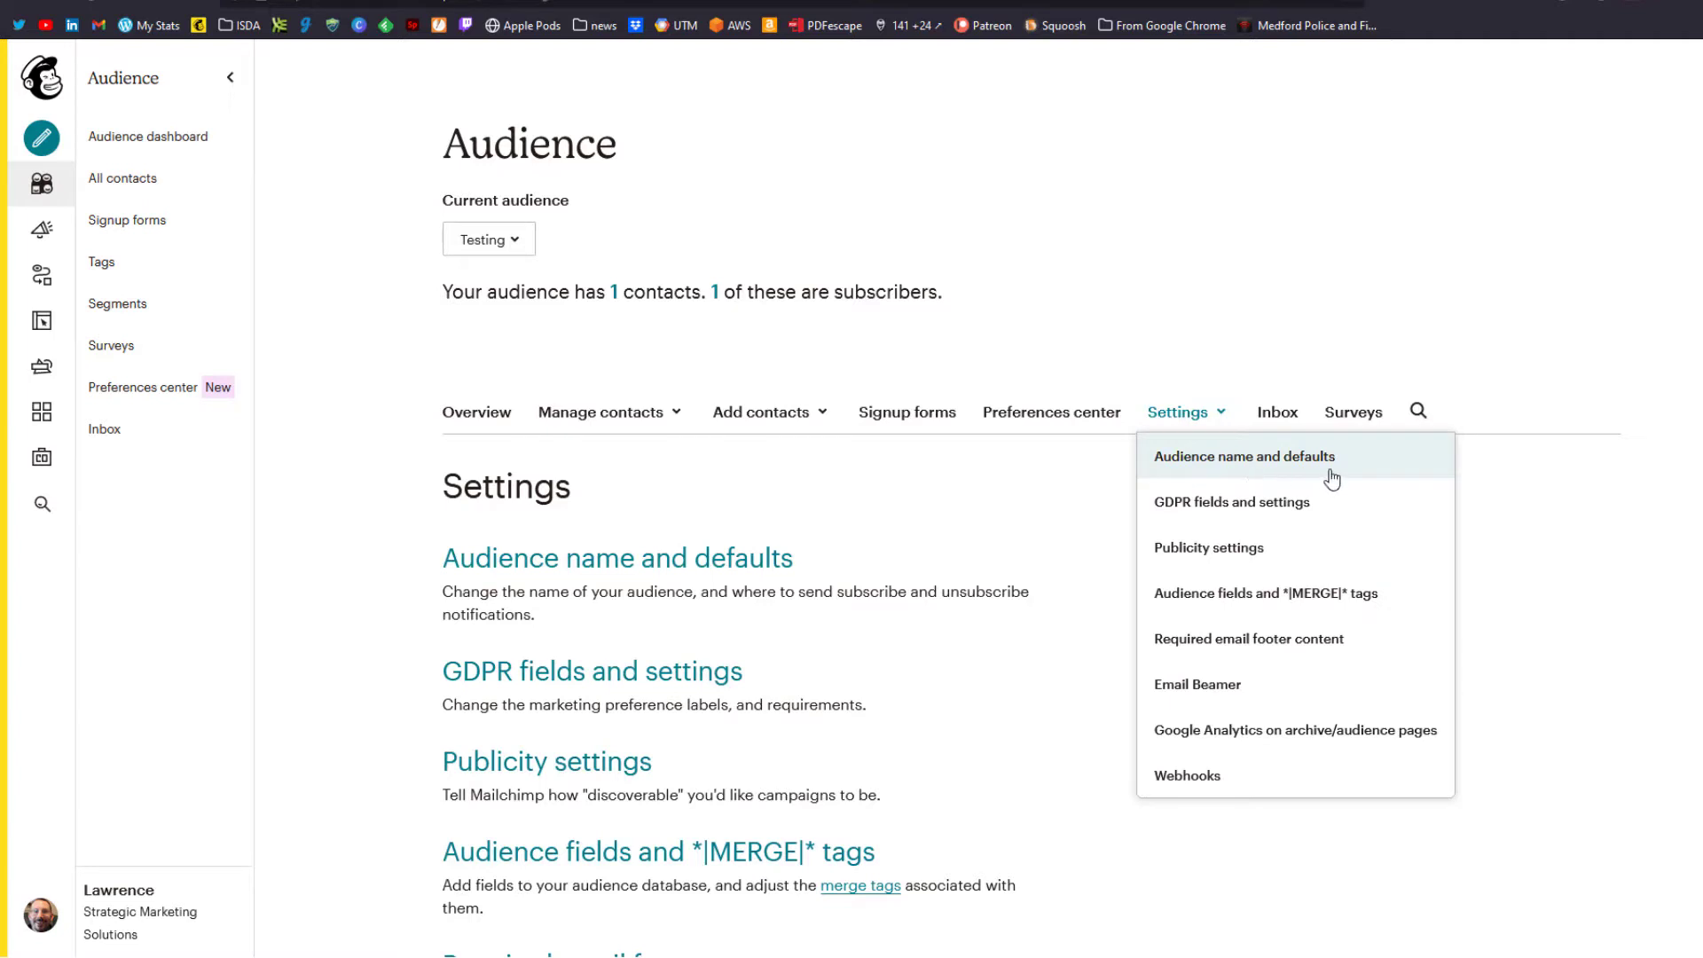
{"action": "left_click", "coordinate": [905, 559]}
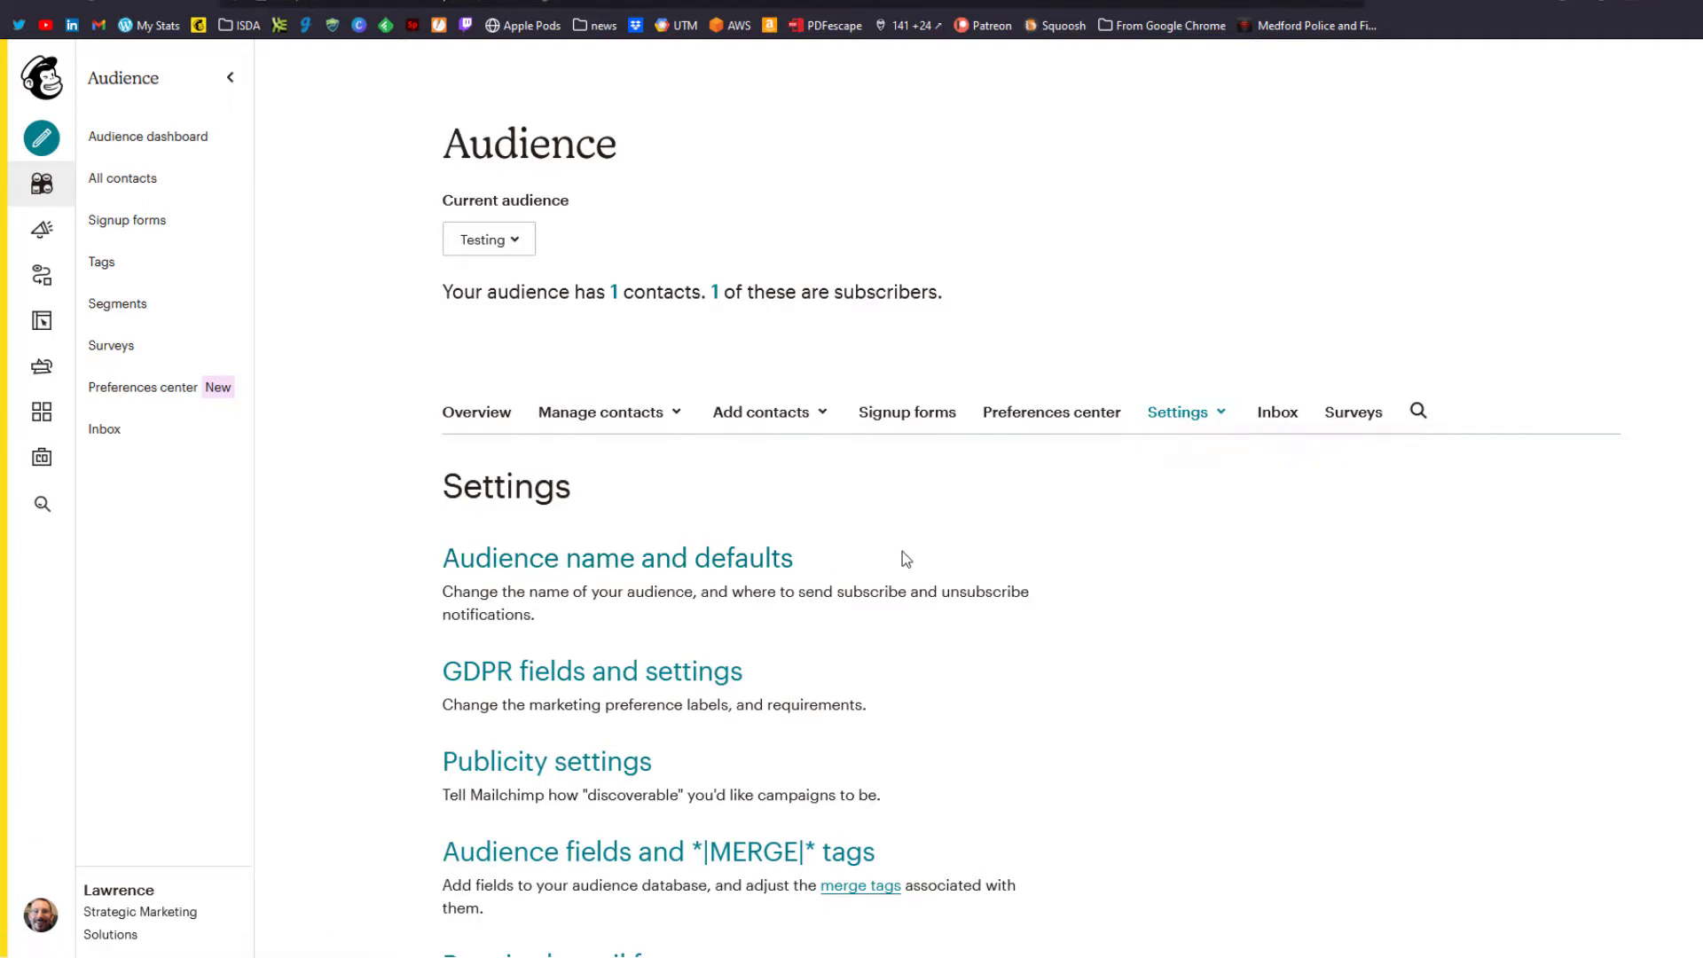
{"action": "left_click", "coordinate": [603, 575]}
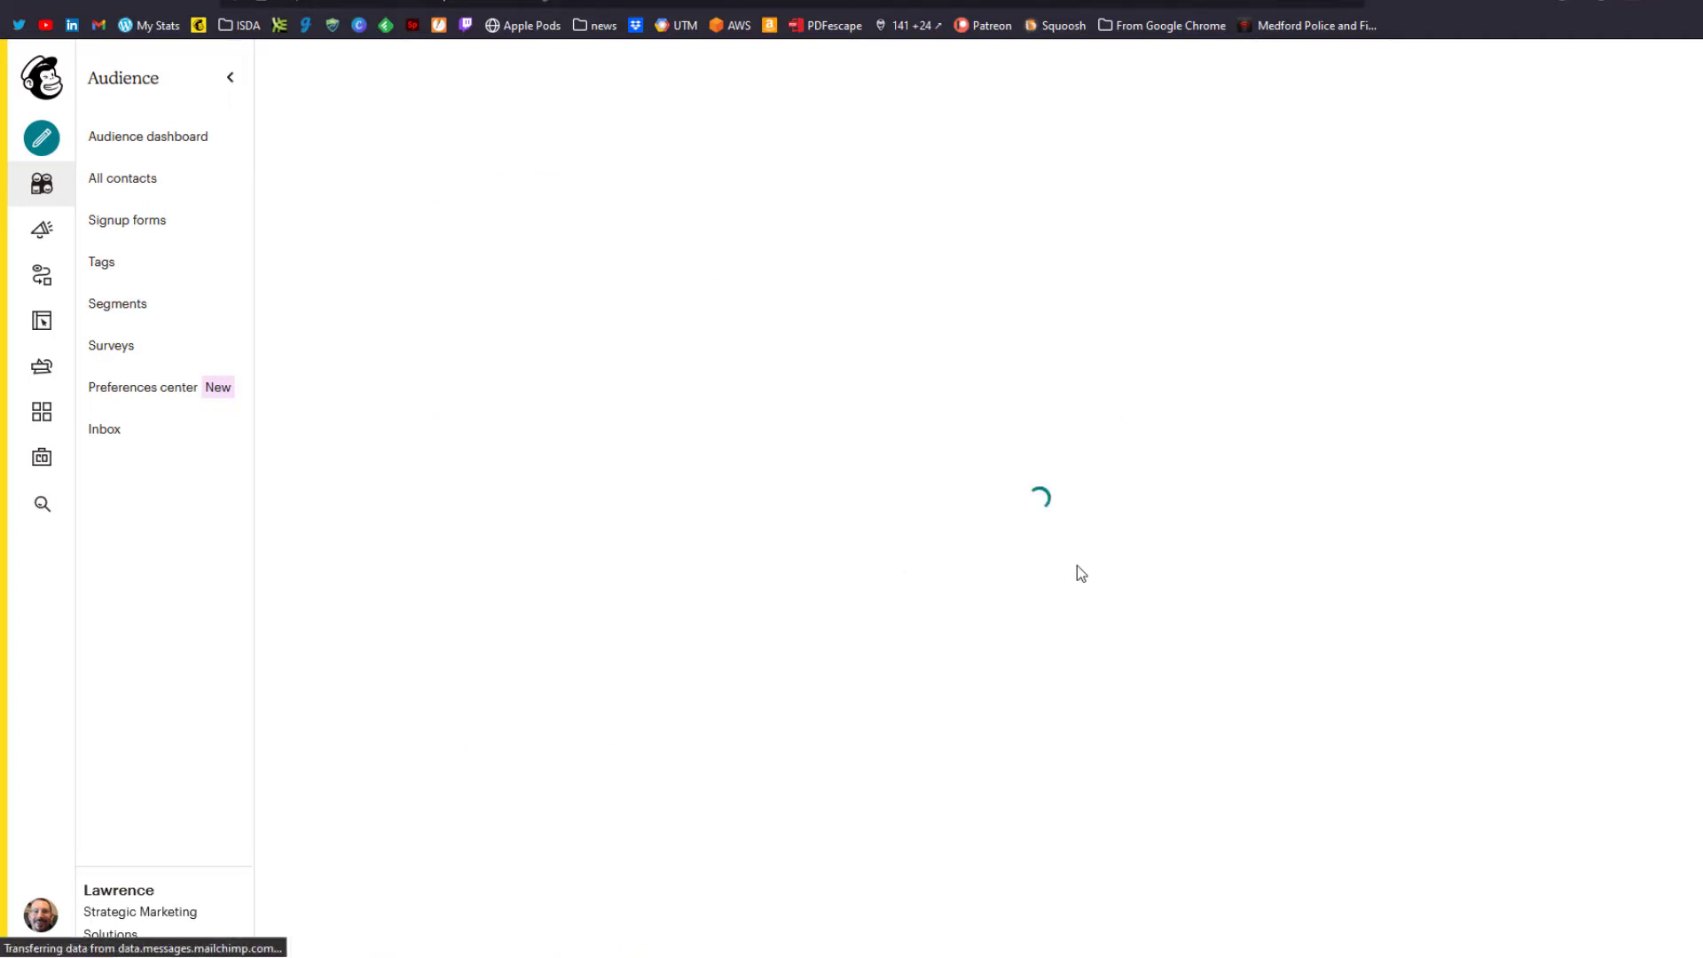
{"action": "scroll", "coordinate": [1180, 501], "scroll_direction": "down", "scroll_amount": 6}
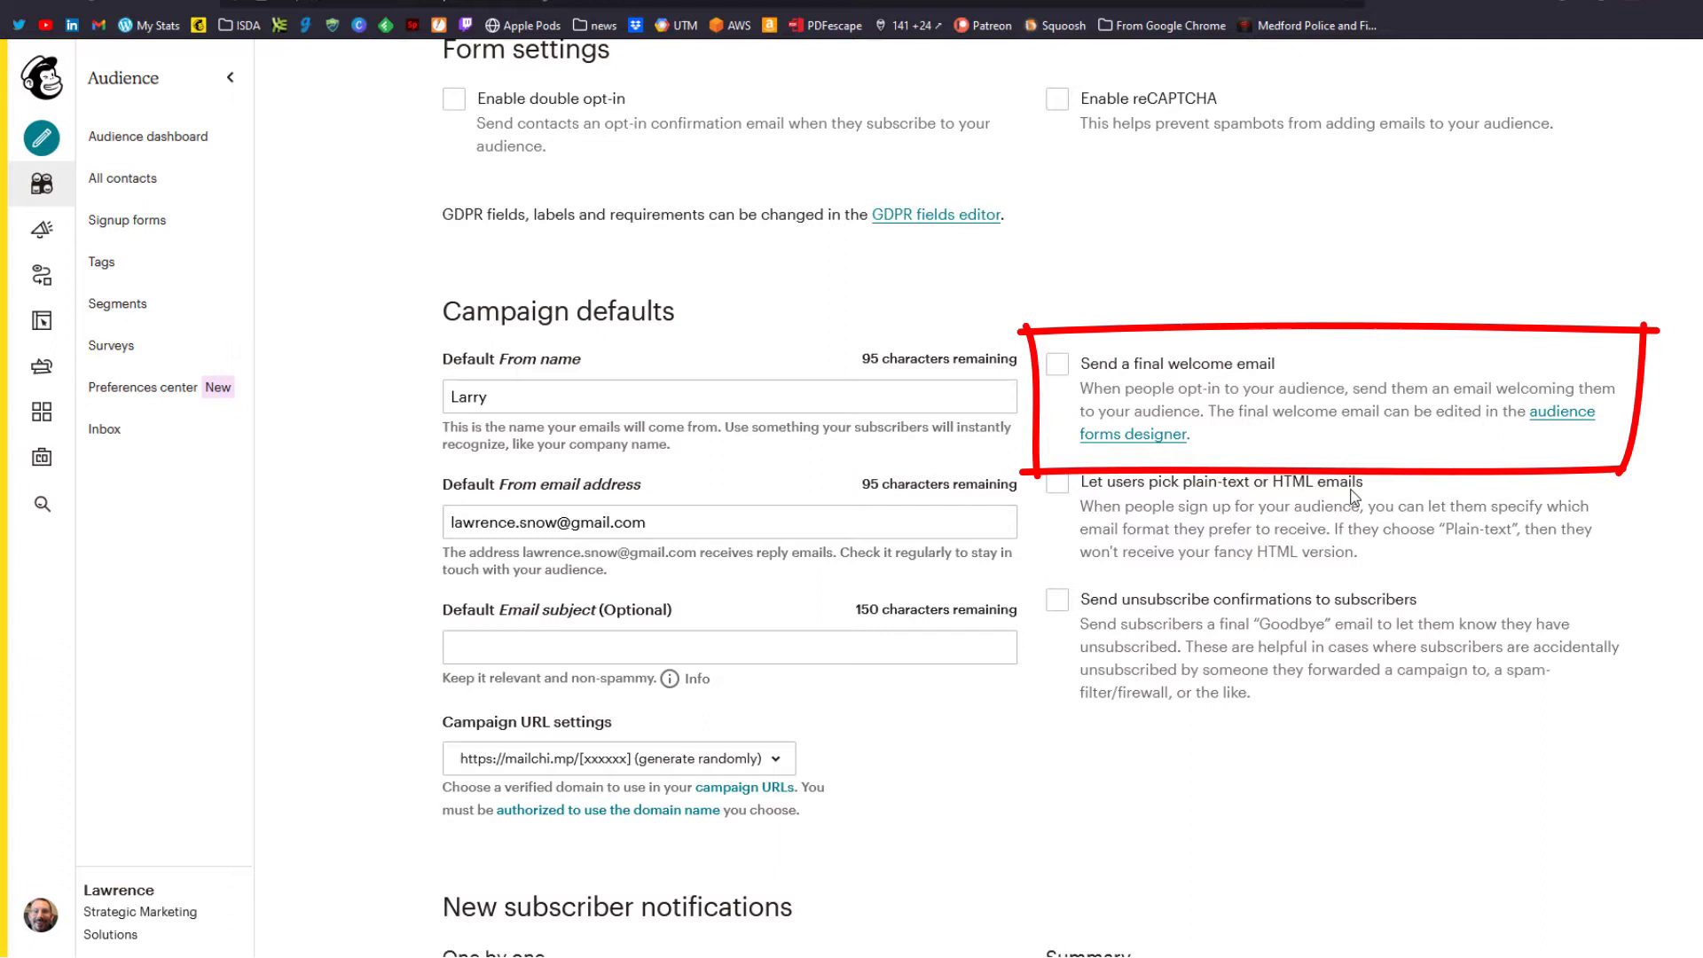
{"action": "left_click", "coordinate": [1058, 365]}
{"action": "scroll", "coordinate": [1448, 522], "scroll_direction": "down", "scroll_amount": 4}
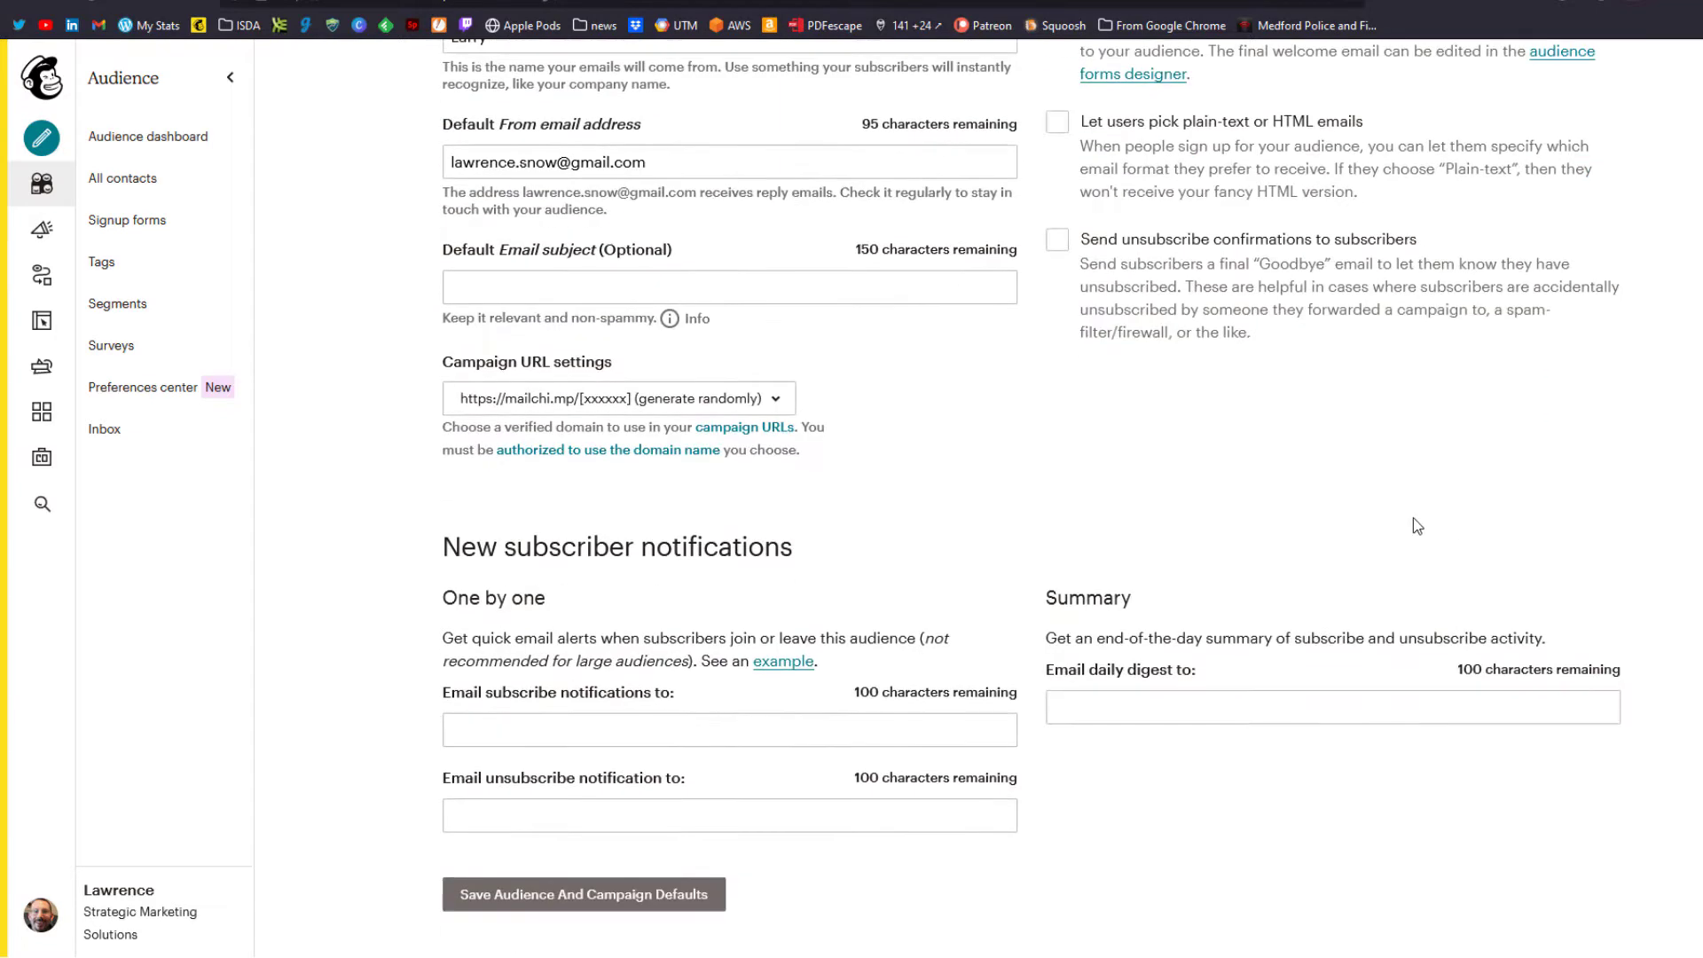
{"action": "left_click", "coordinate": [557, 894]}
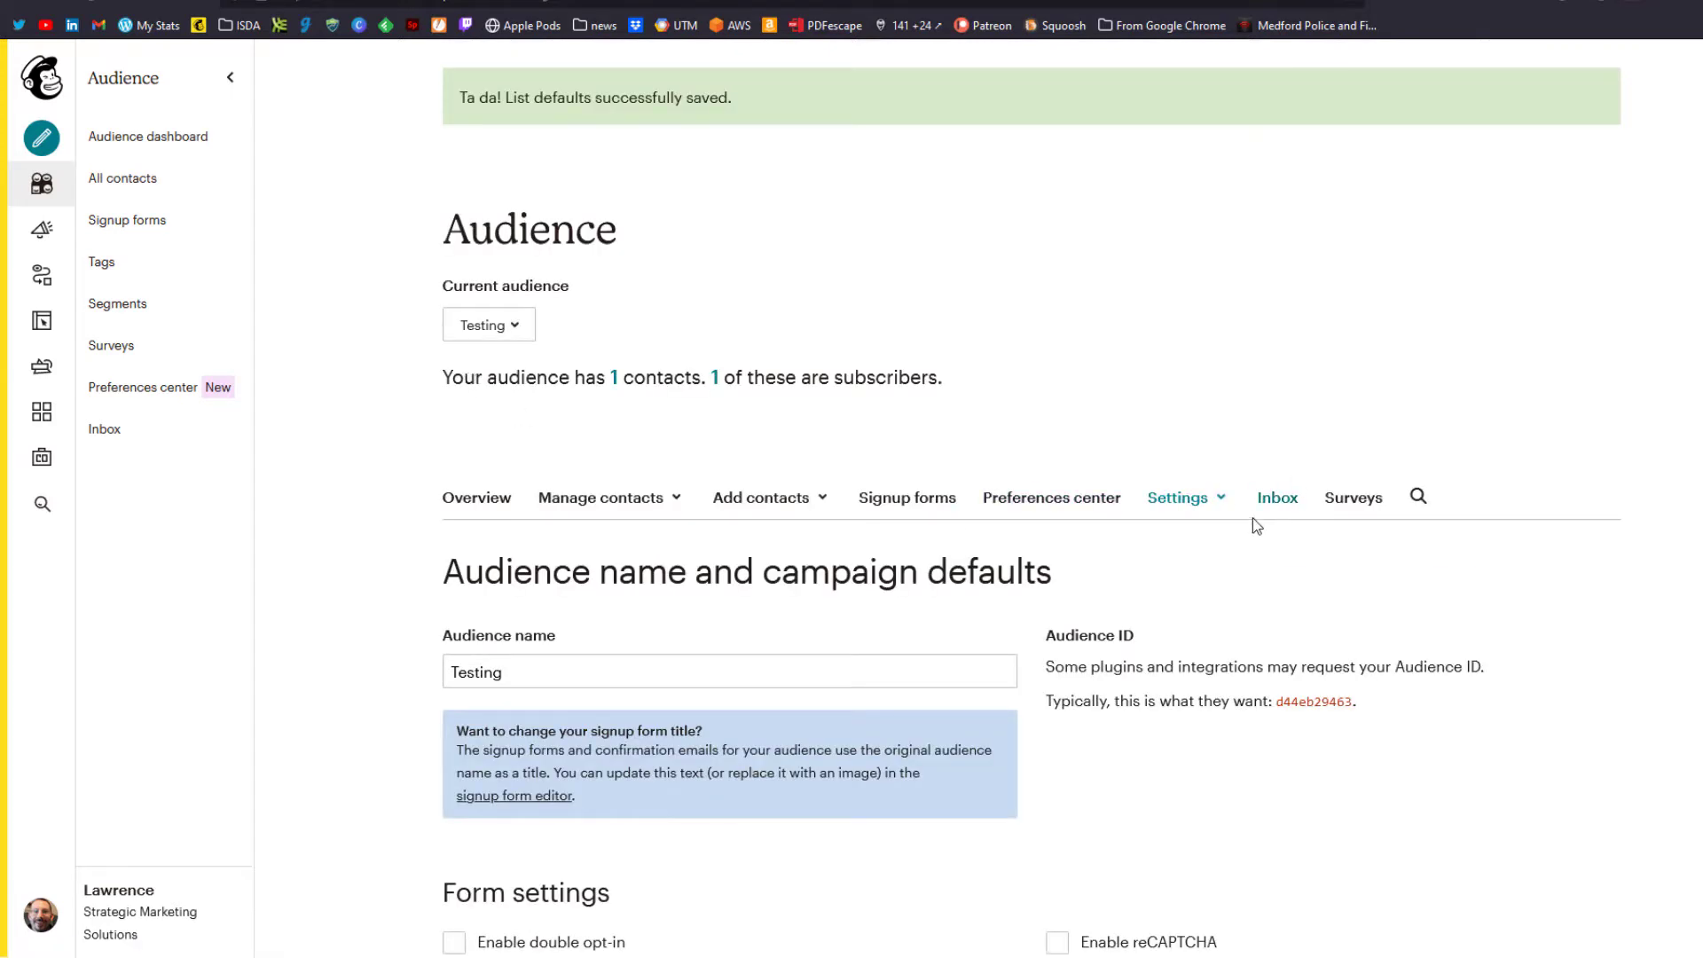
Step: Open the Final welcome email in the signup form builder and scroll through its 'Subscription Confirmed' preview
{"action": "left_click", "coordinate": [926, 502]}
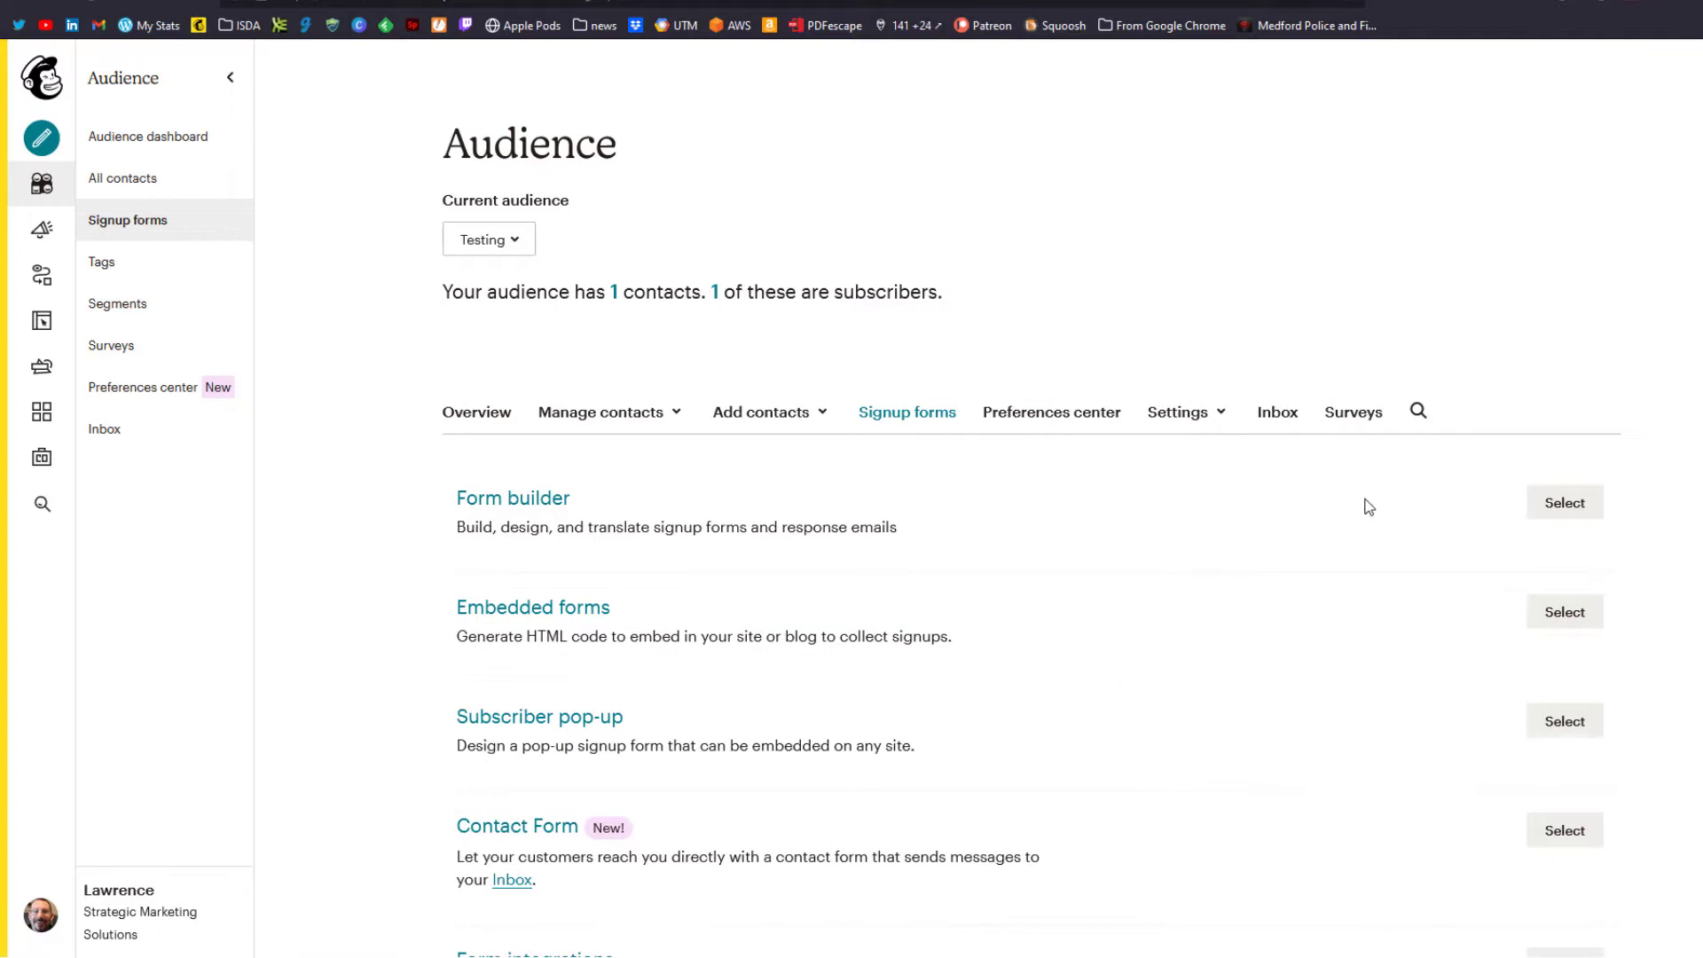
{"action": "left_click", "coordinate": [1581, 502]}
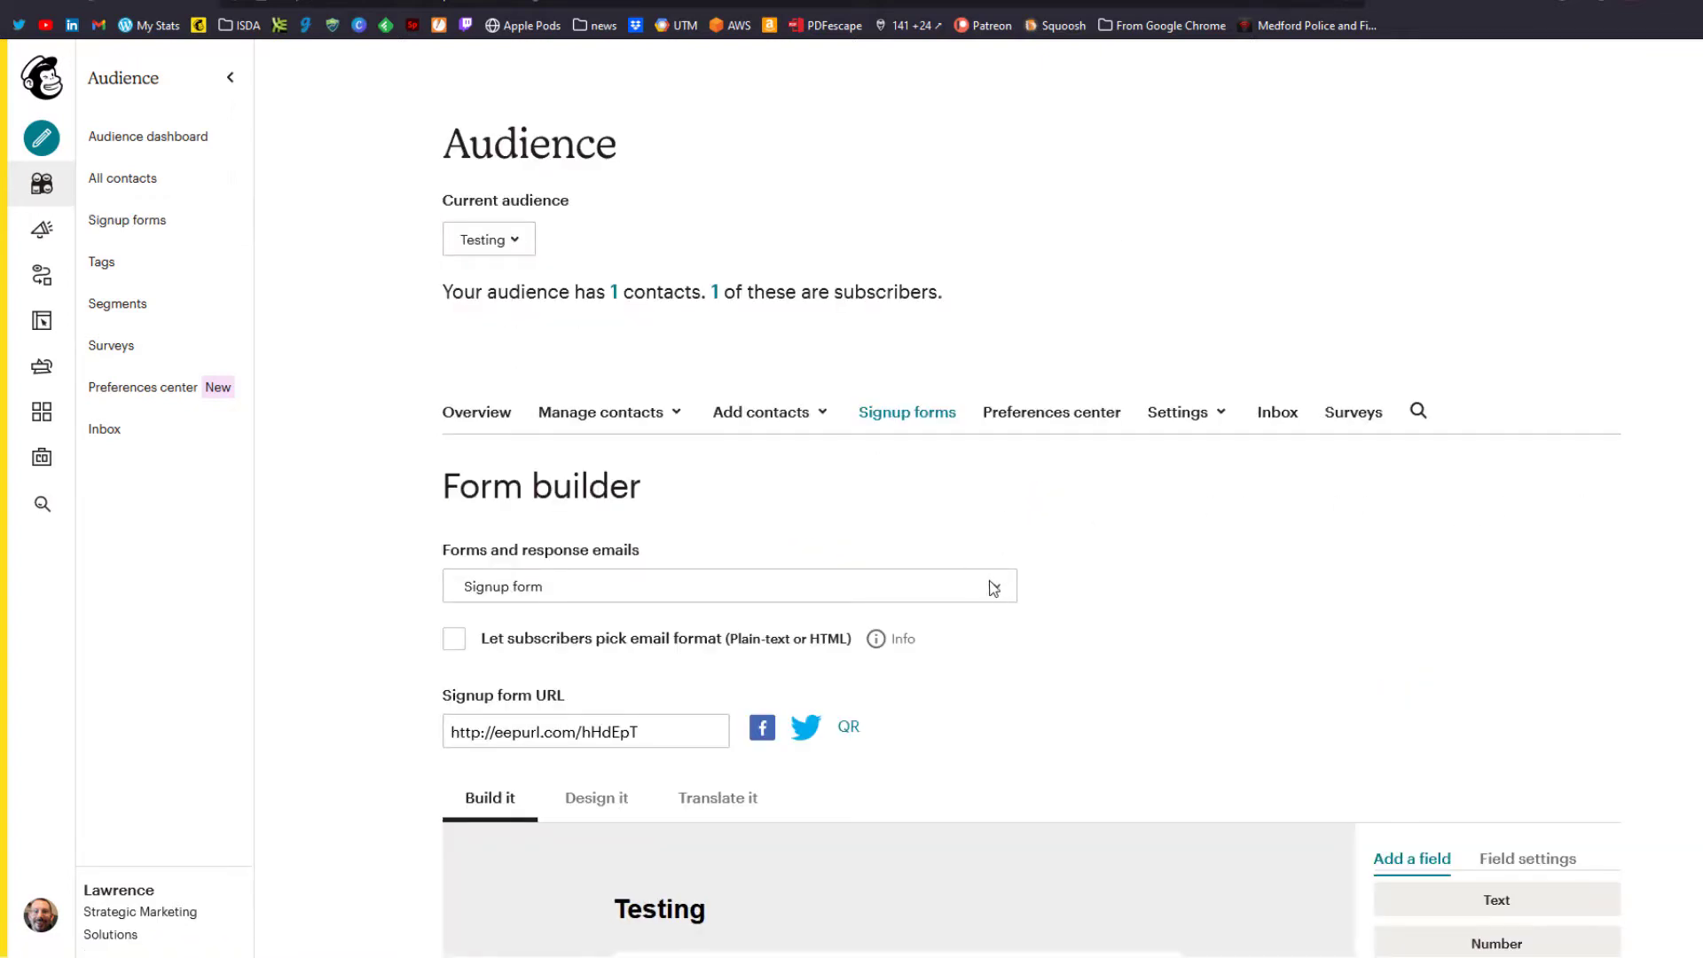
{"action": "left_click", "coordinate": [996, 587]}
{"action": "scroll", "coordinate": [749, 274], "scroll_direction": "down", "scroll_amount": 1}
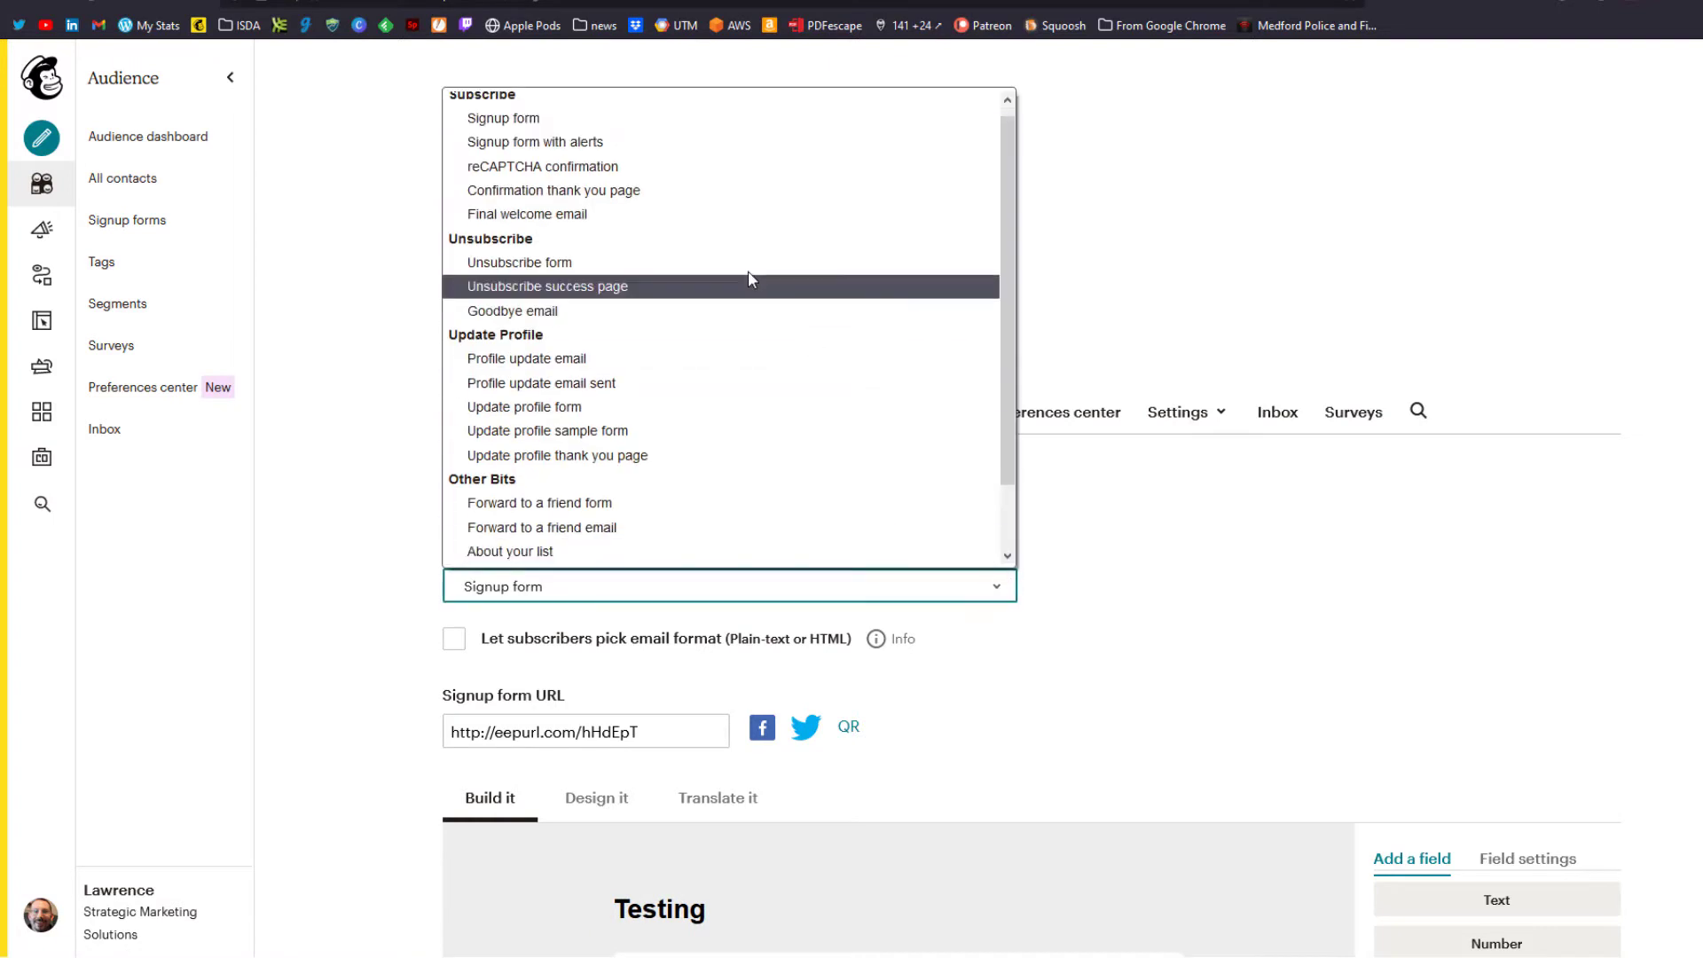
{"action": "left_click", "coordinate": [588, 220]}
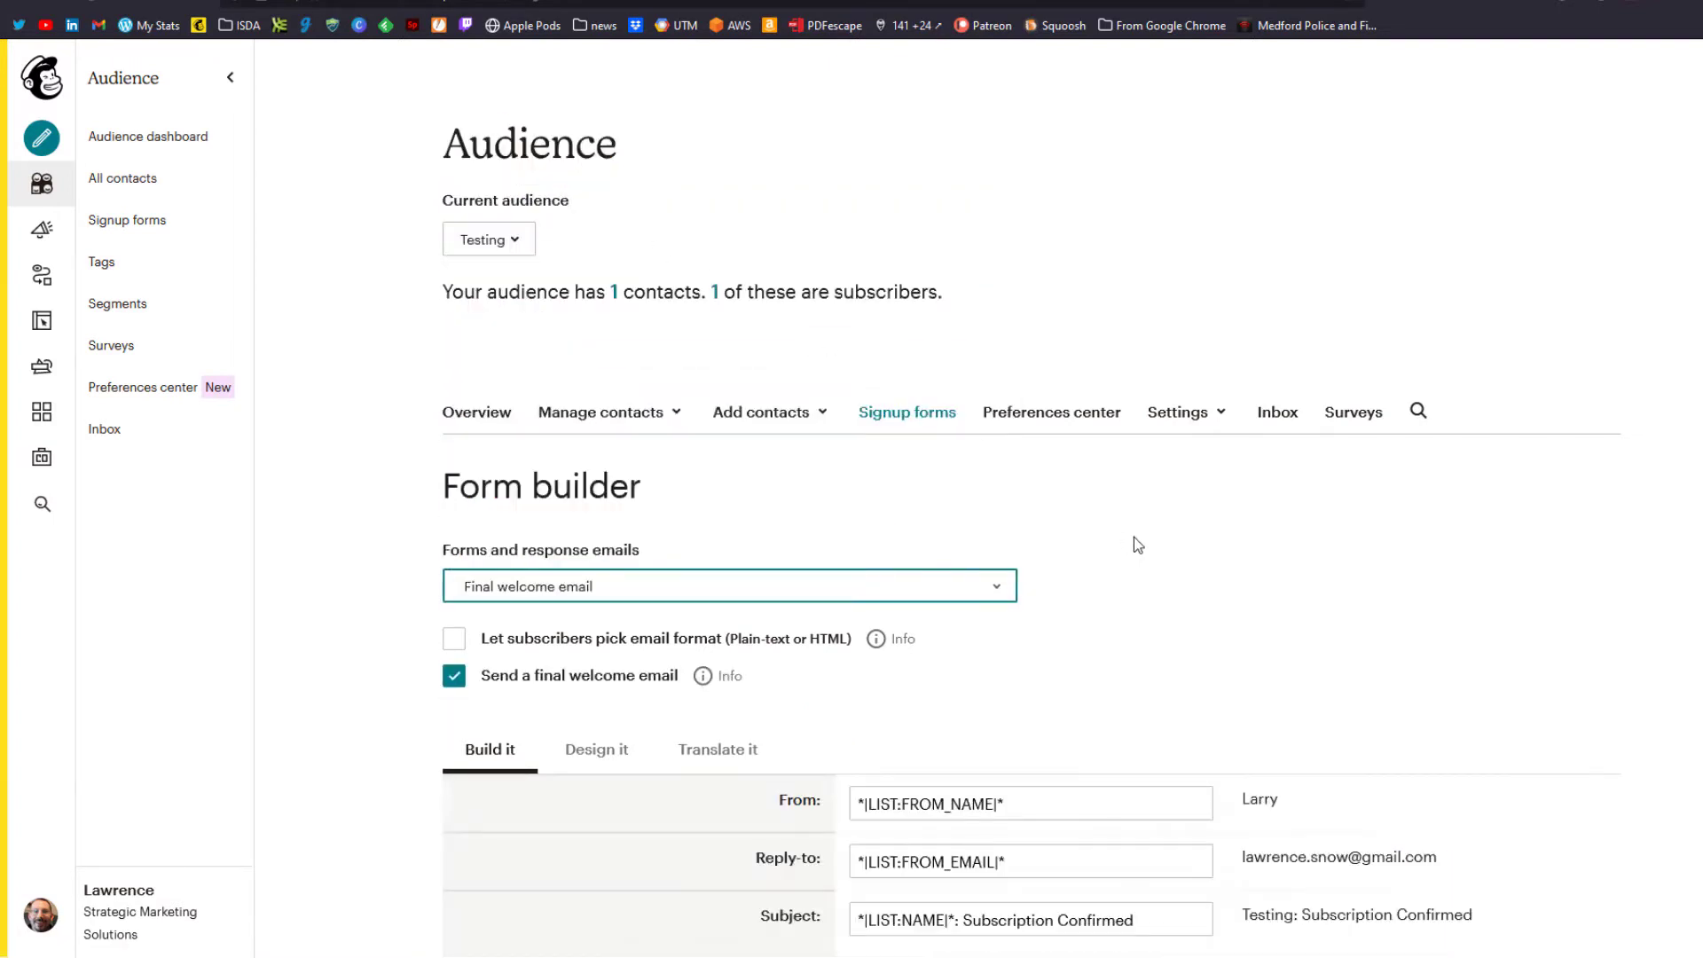
{"action": "scroll", "coordinate": [1134, 536], "scroll_direction": "down", "scroll_amount": 4}
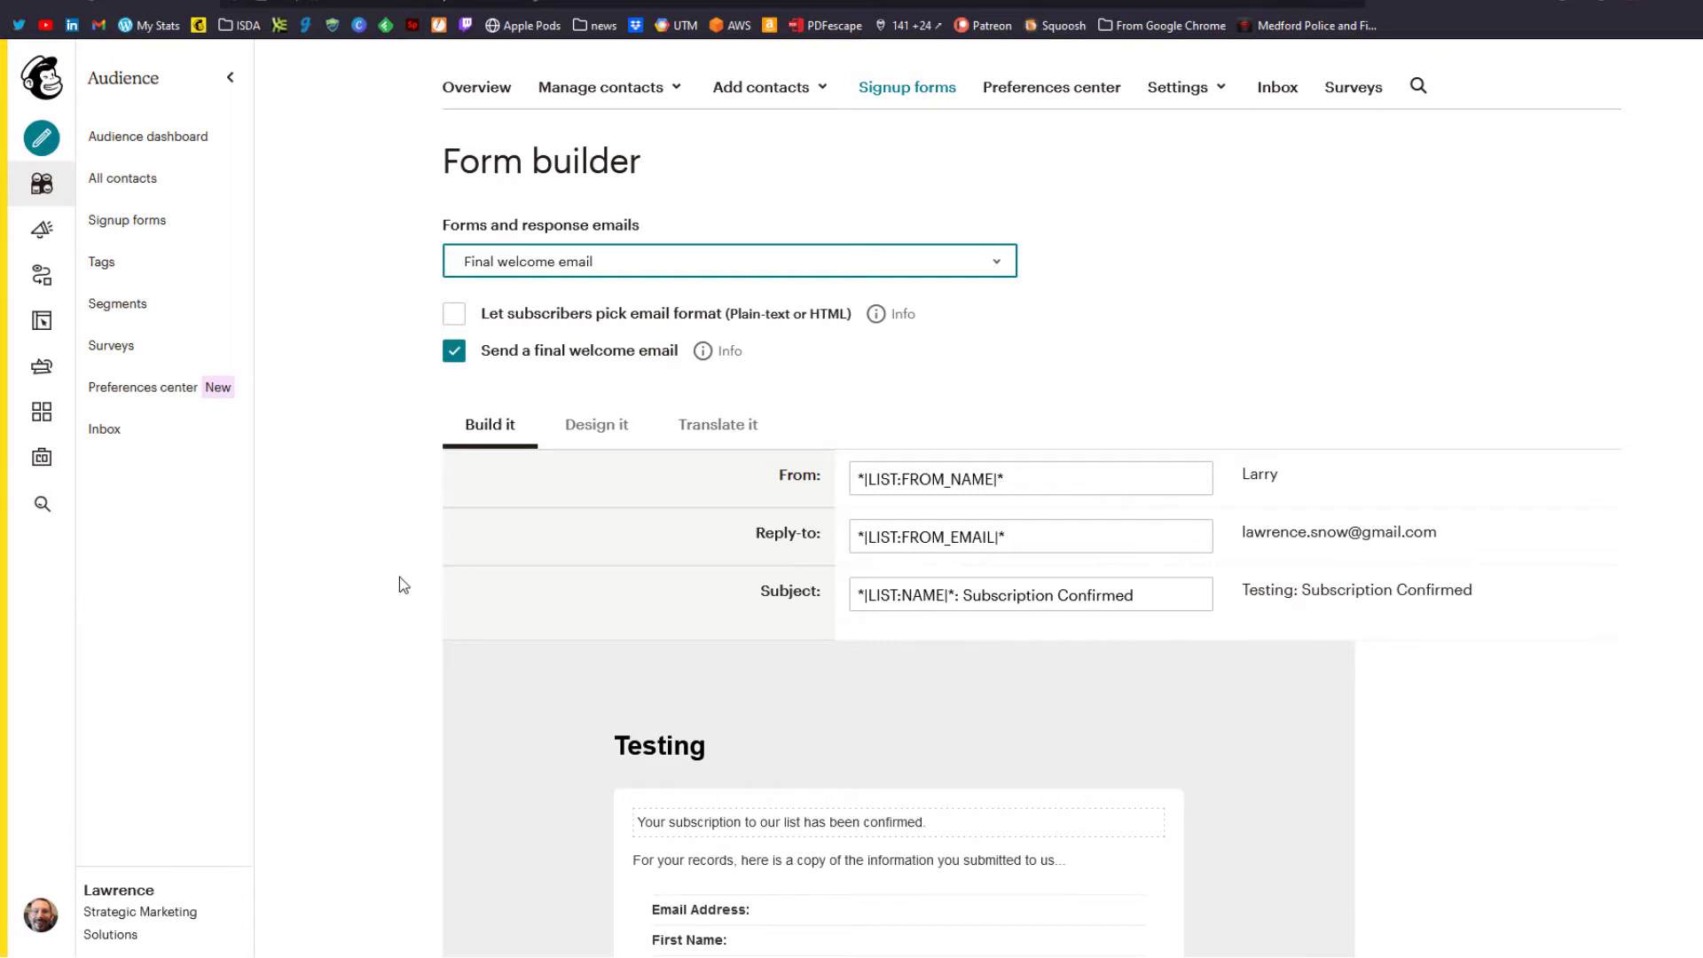
{"action": "scroll", "coordinate": [401, 578], "scroll_direction": "down", "scroll_amount": 4}
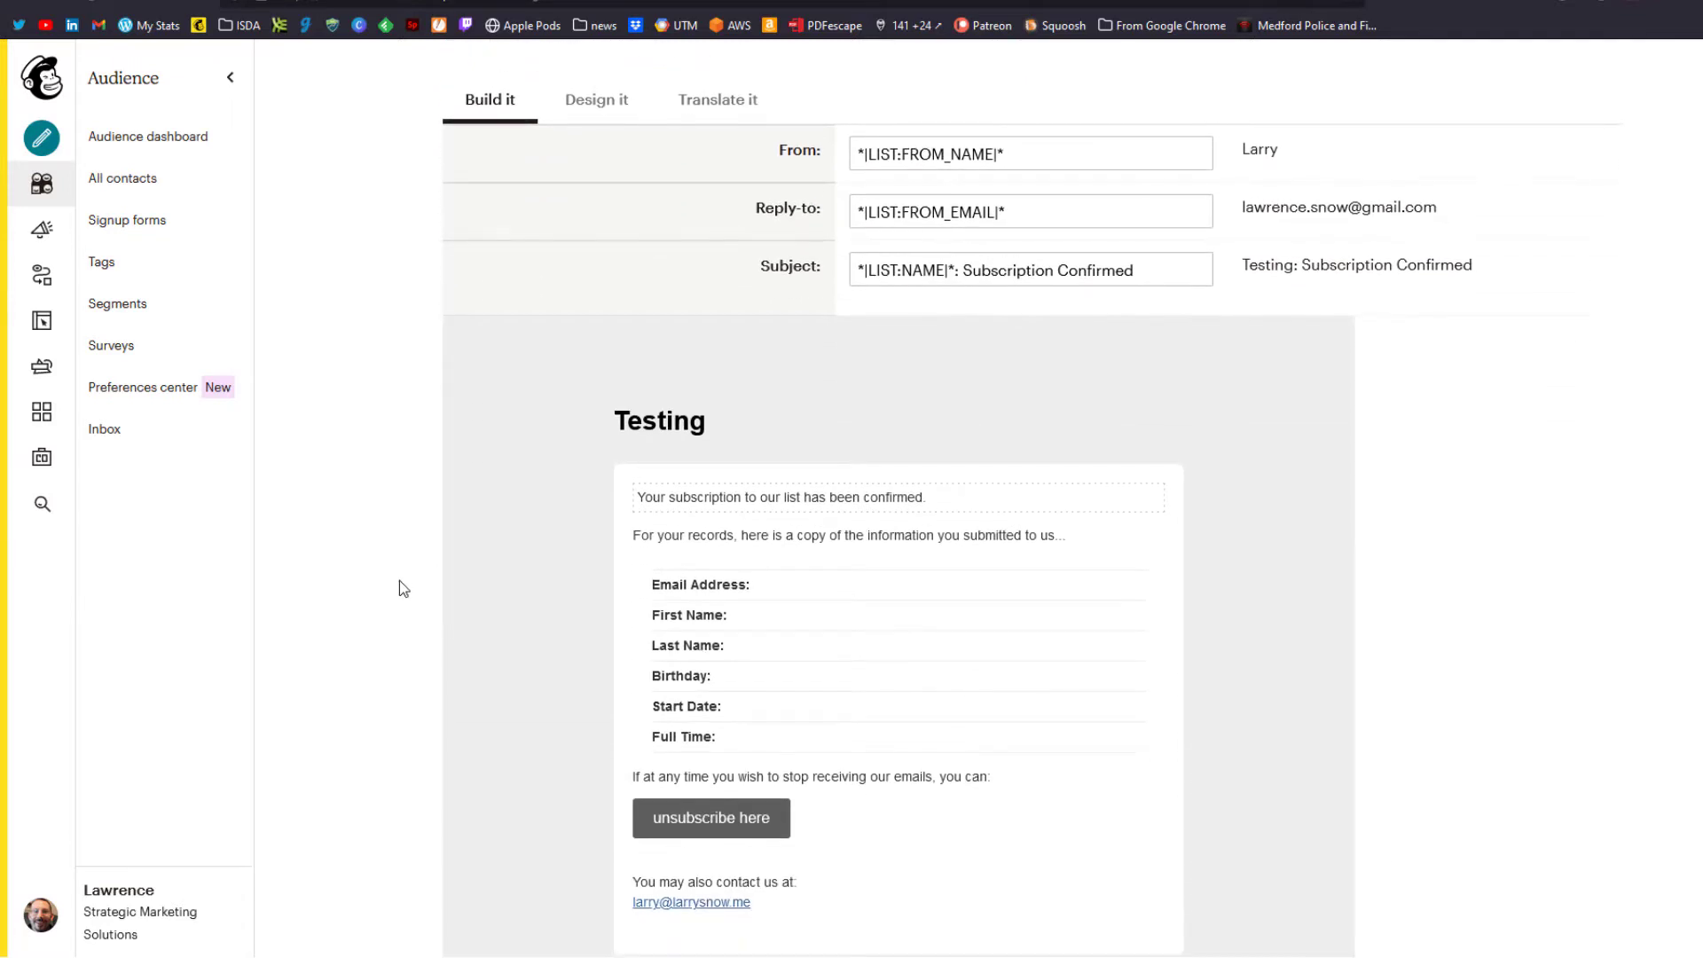
Step: Review the Header and Outer wrapper settings on the Design it tab
{"action": "left_click", "coordinate": [597, 100]}
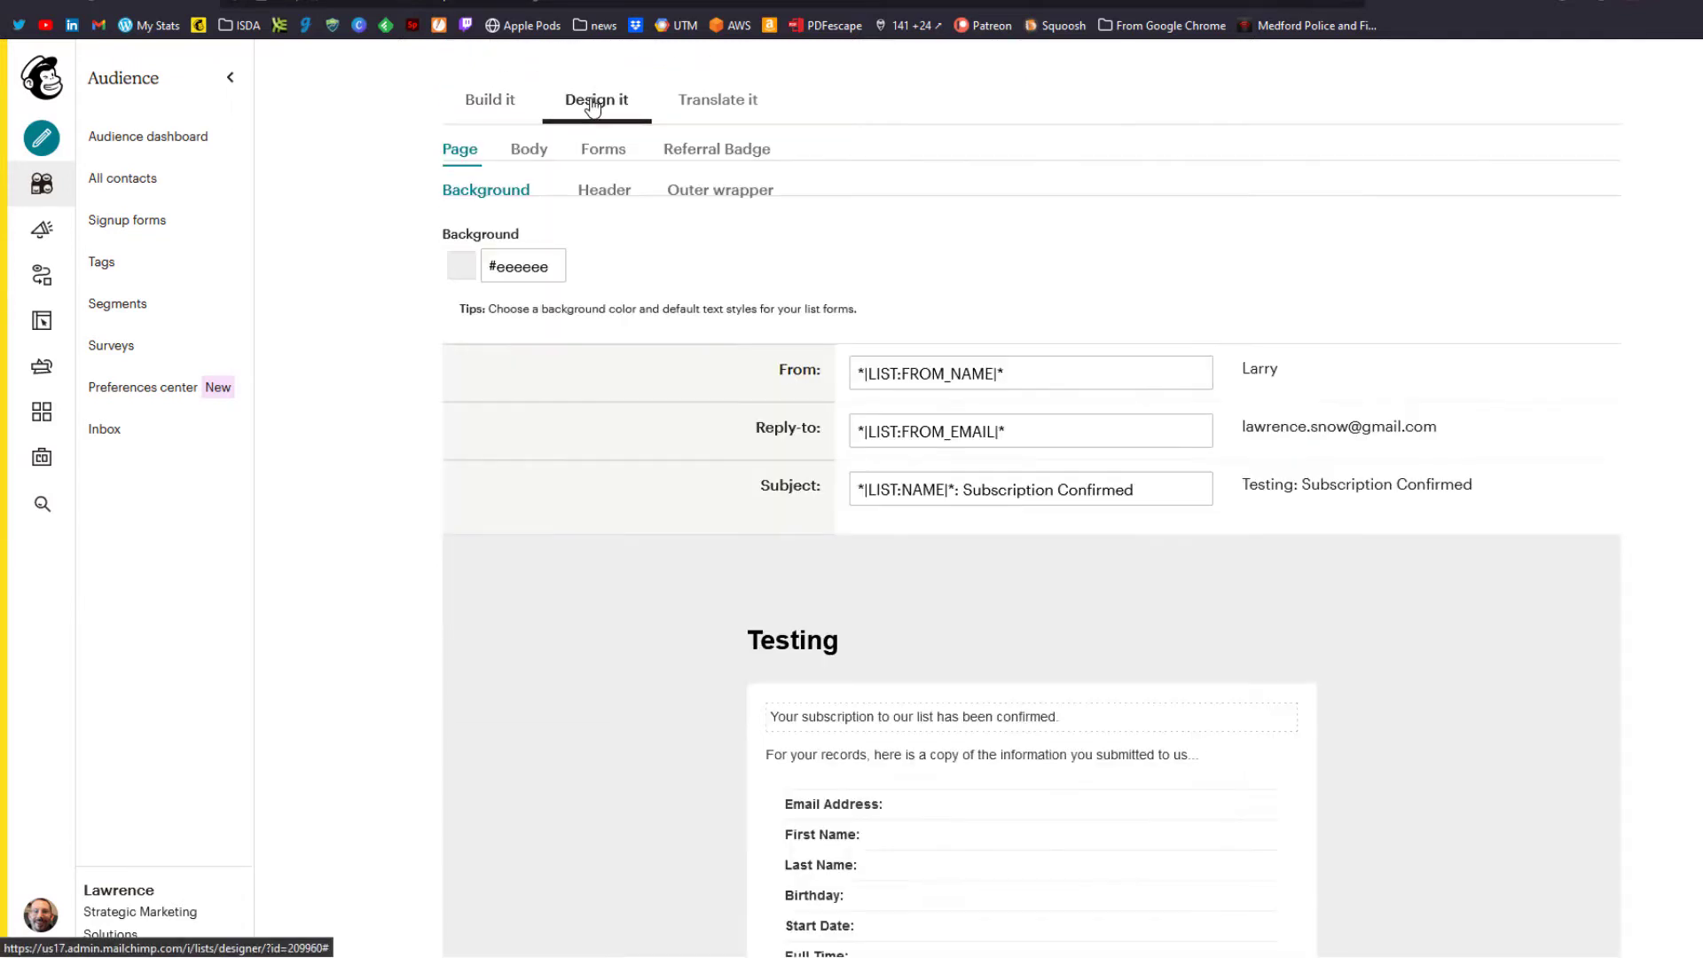
{"action": "scroll", "coordinate": [655, 449], "scroll_direction": "down", "scroll_amount": 1}
{"action": "scroll", "coordinate": [631, 385], "scroll_direction": "up", "scroll_amount": 3}
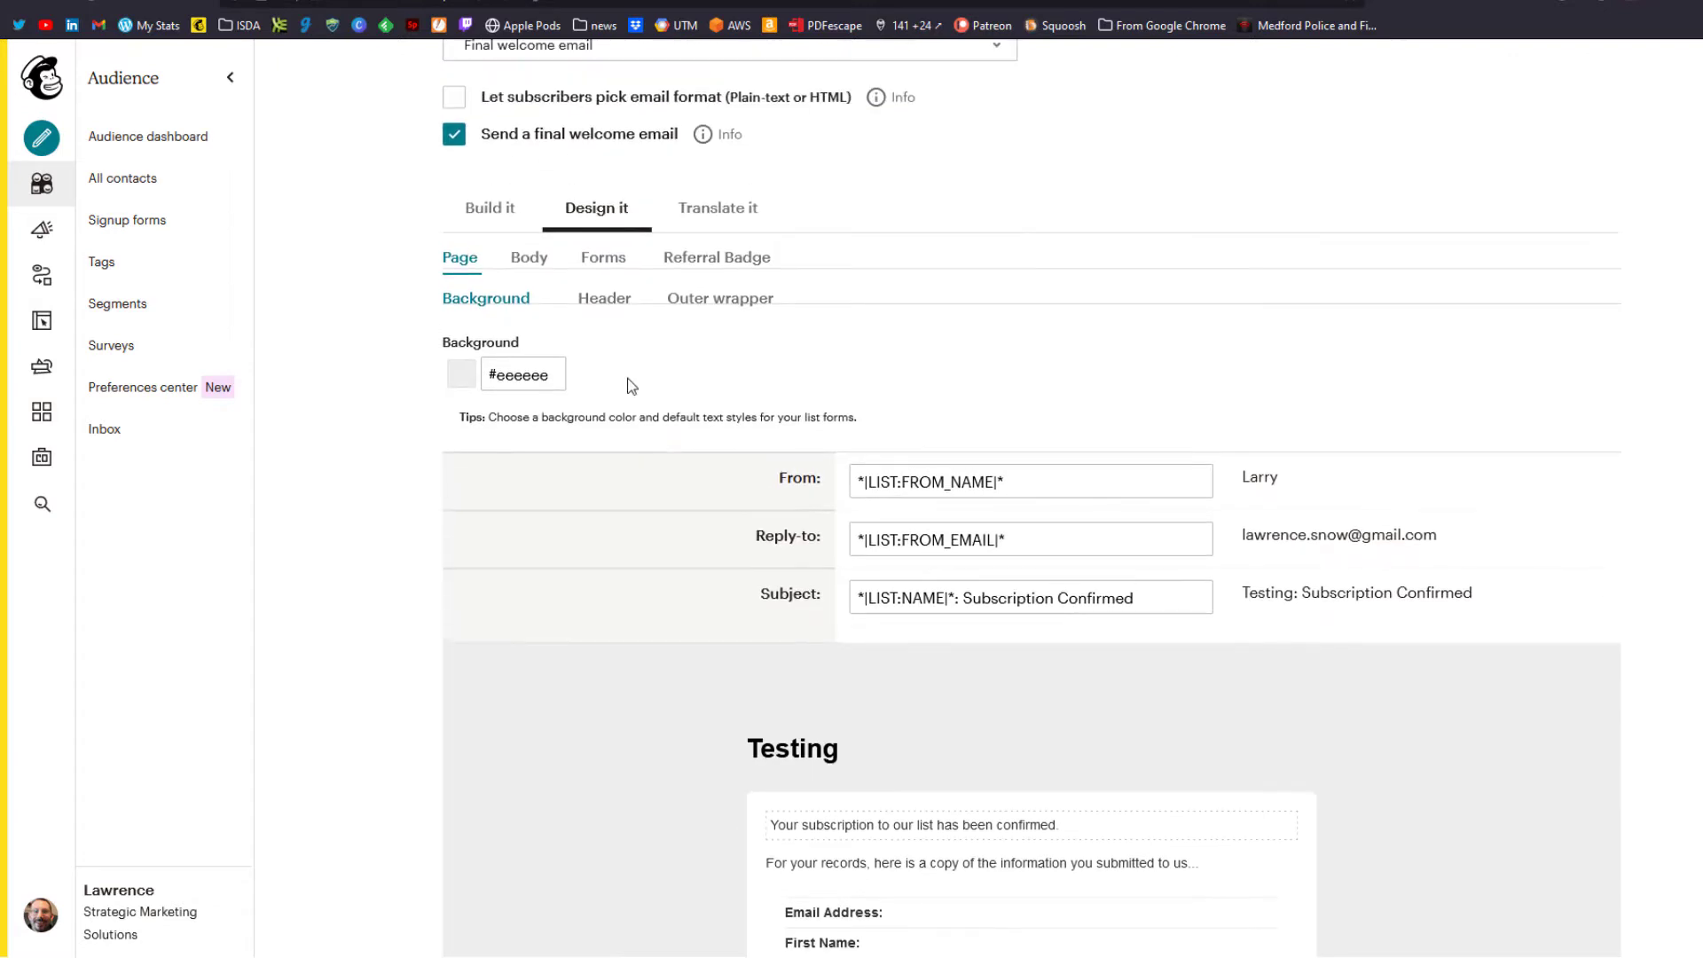
{"action": "left_click", "coordinate": [616, 299]}
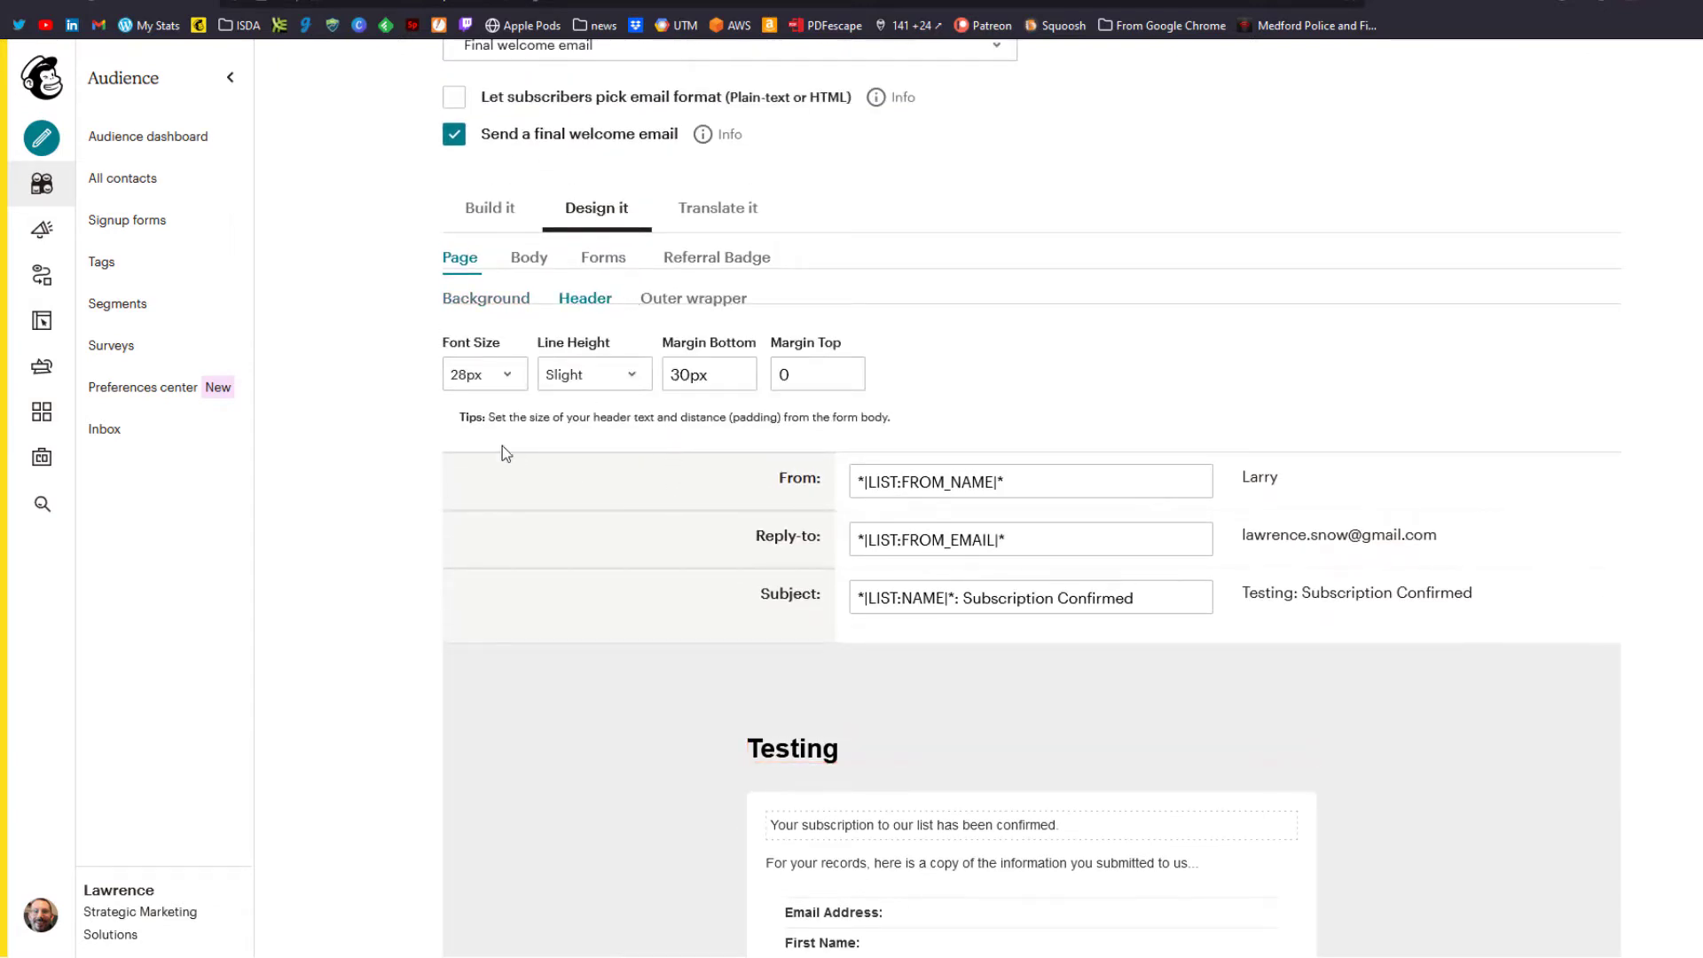
{"action": "left_click", "coordinate": [696, 299]}
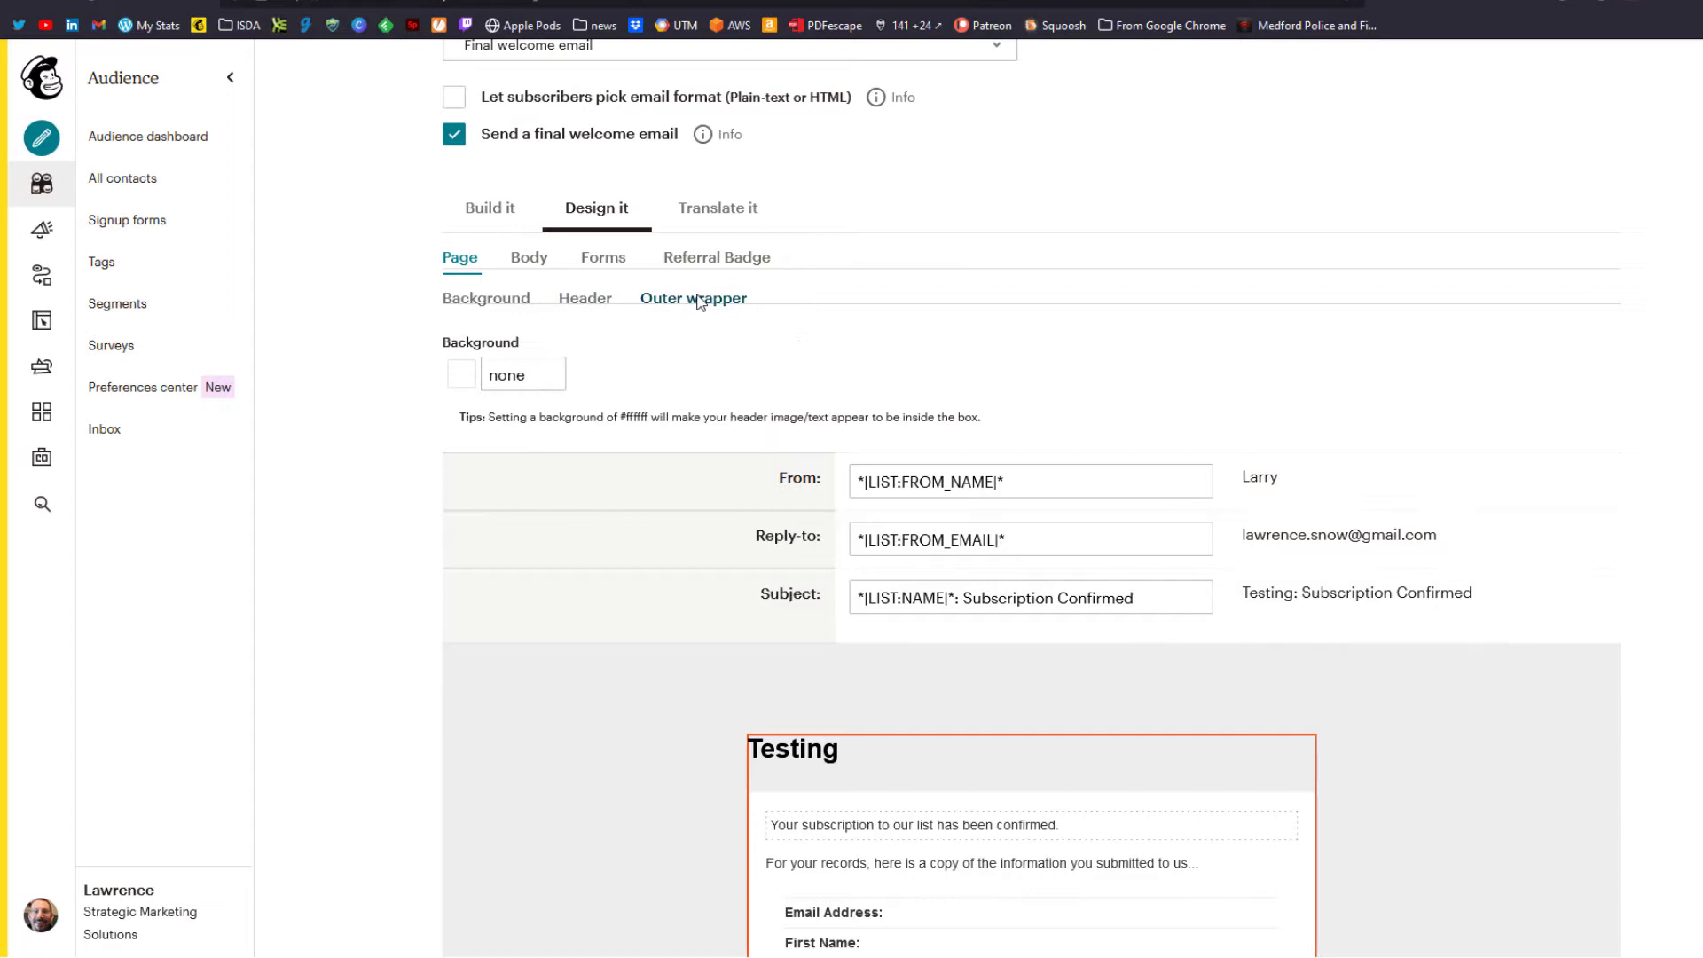
{"action": "scroll", "coordinate": [647, 480], "scroll_direction": "down", "scroll_amount": 4}
Step: Leave the header image library without choosing an image
{"action": "mouse_move", "coordinate": [946, 429]}
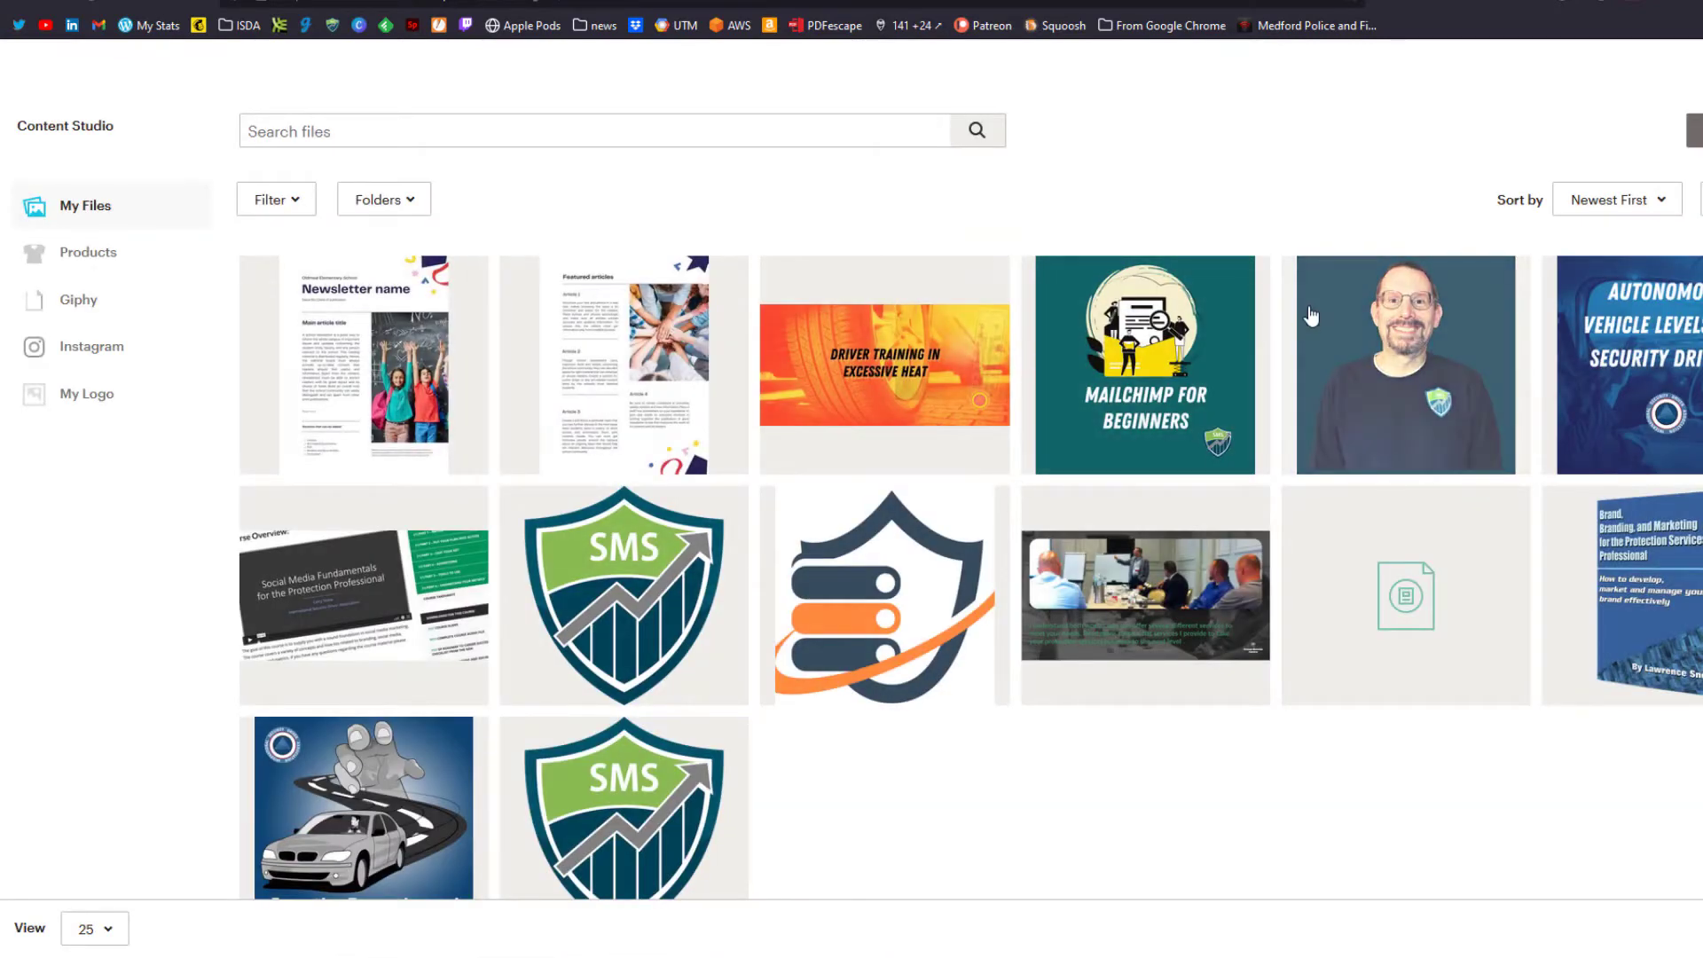
{"action": "left_click", "coordinate": [1531, 211]}
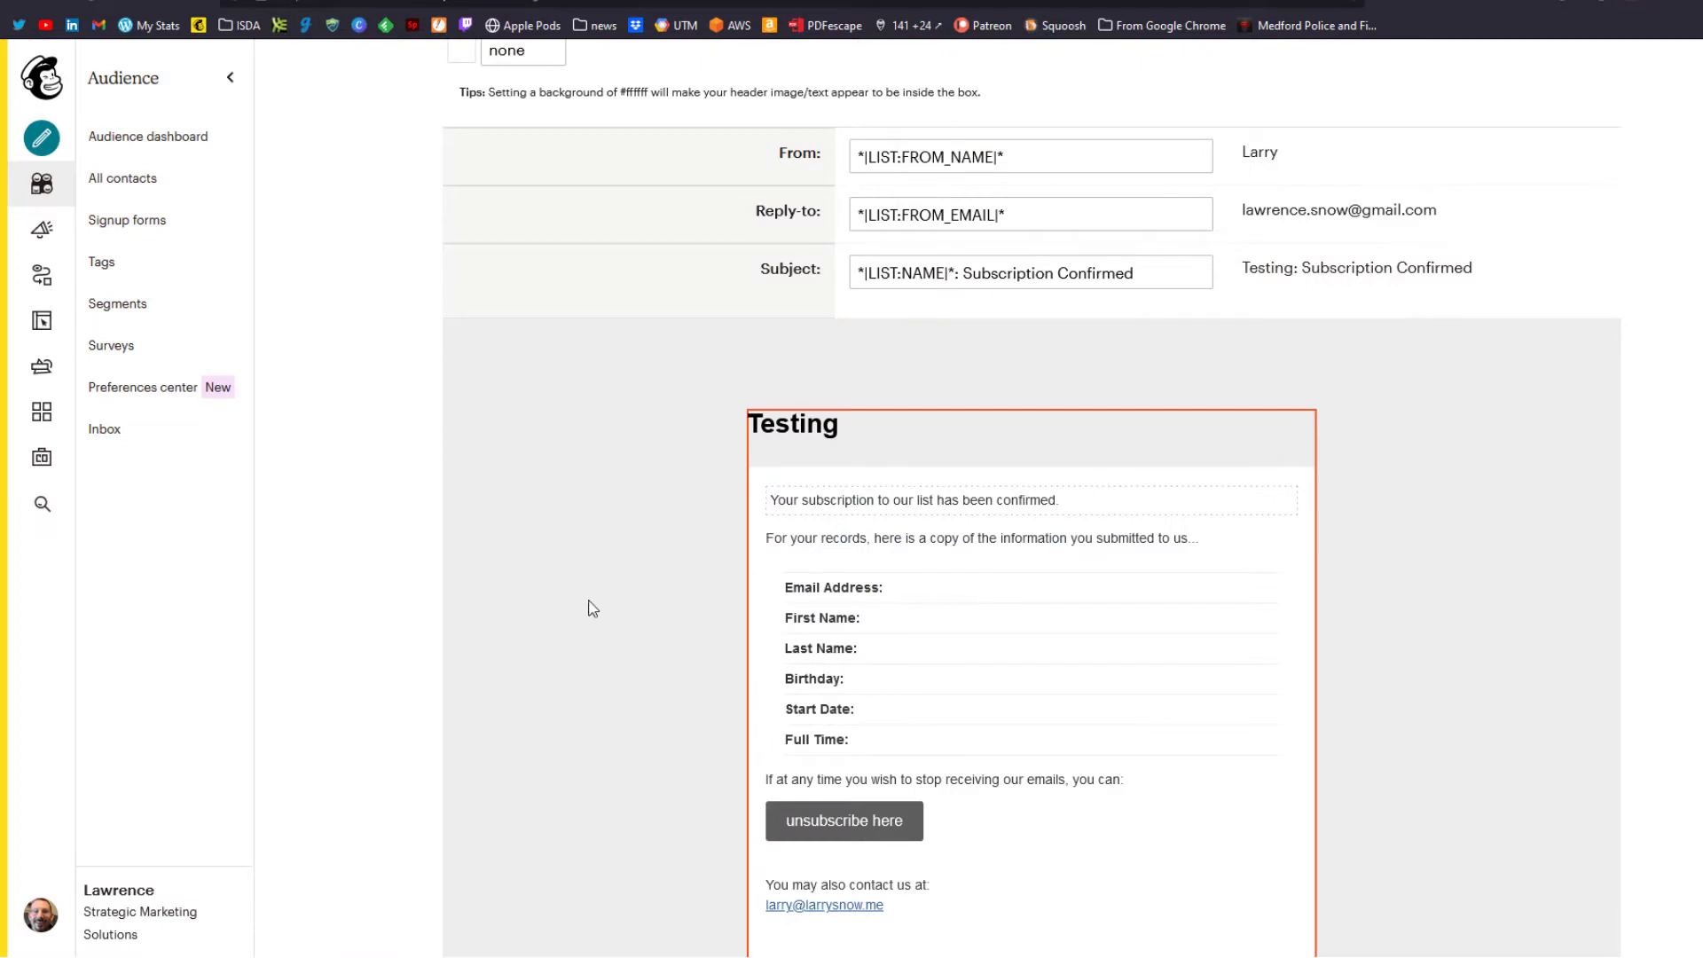
{"action": "scroll", "coordinate": [649, 572], "scroll_direction": "down", "scroll_amount": 2}
{"action": "mouse_move", "coordinate": [849, 300]}
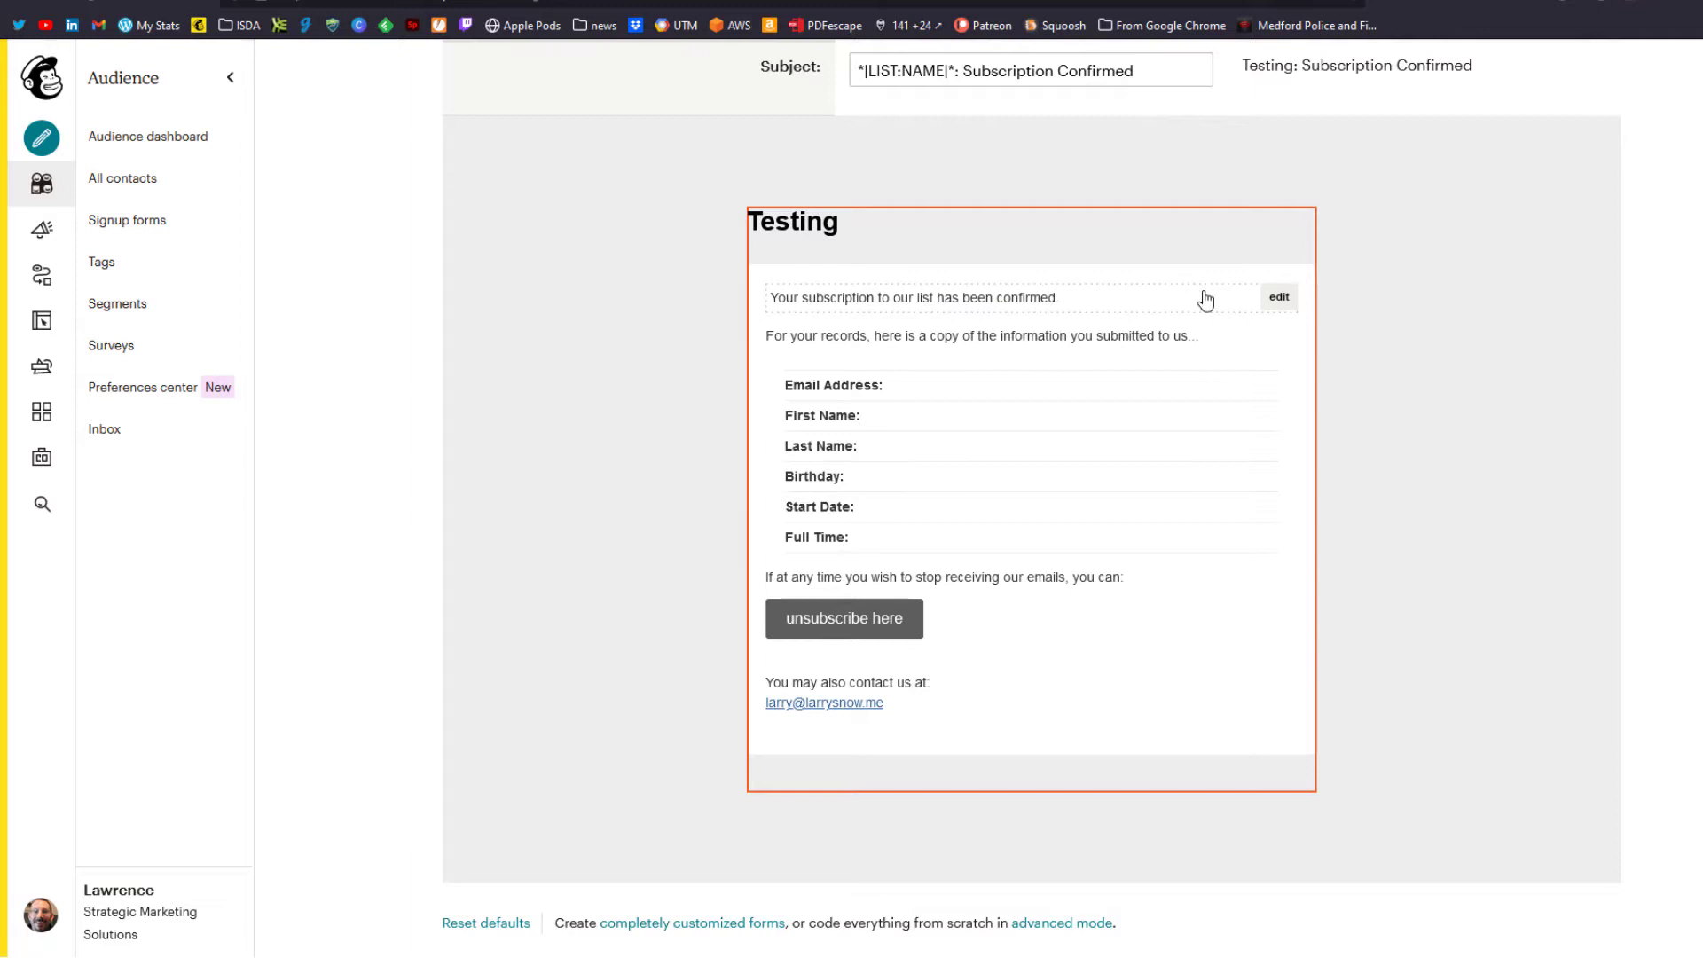
Step: Open the confirmation message text editor, then close it without changing anything
{"action": "left_click", "coordinate": [1277, 297]}
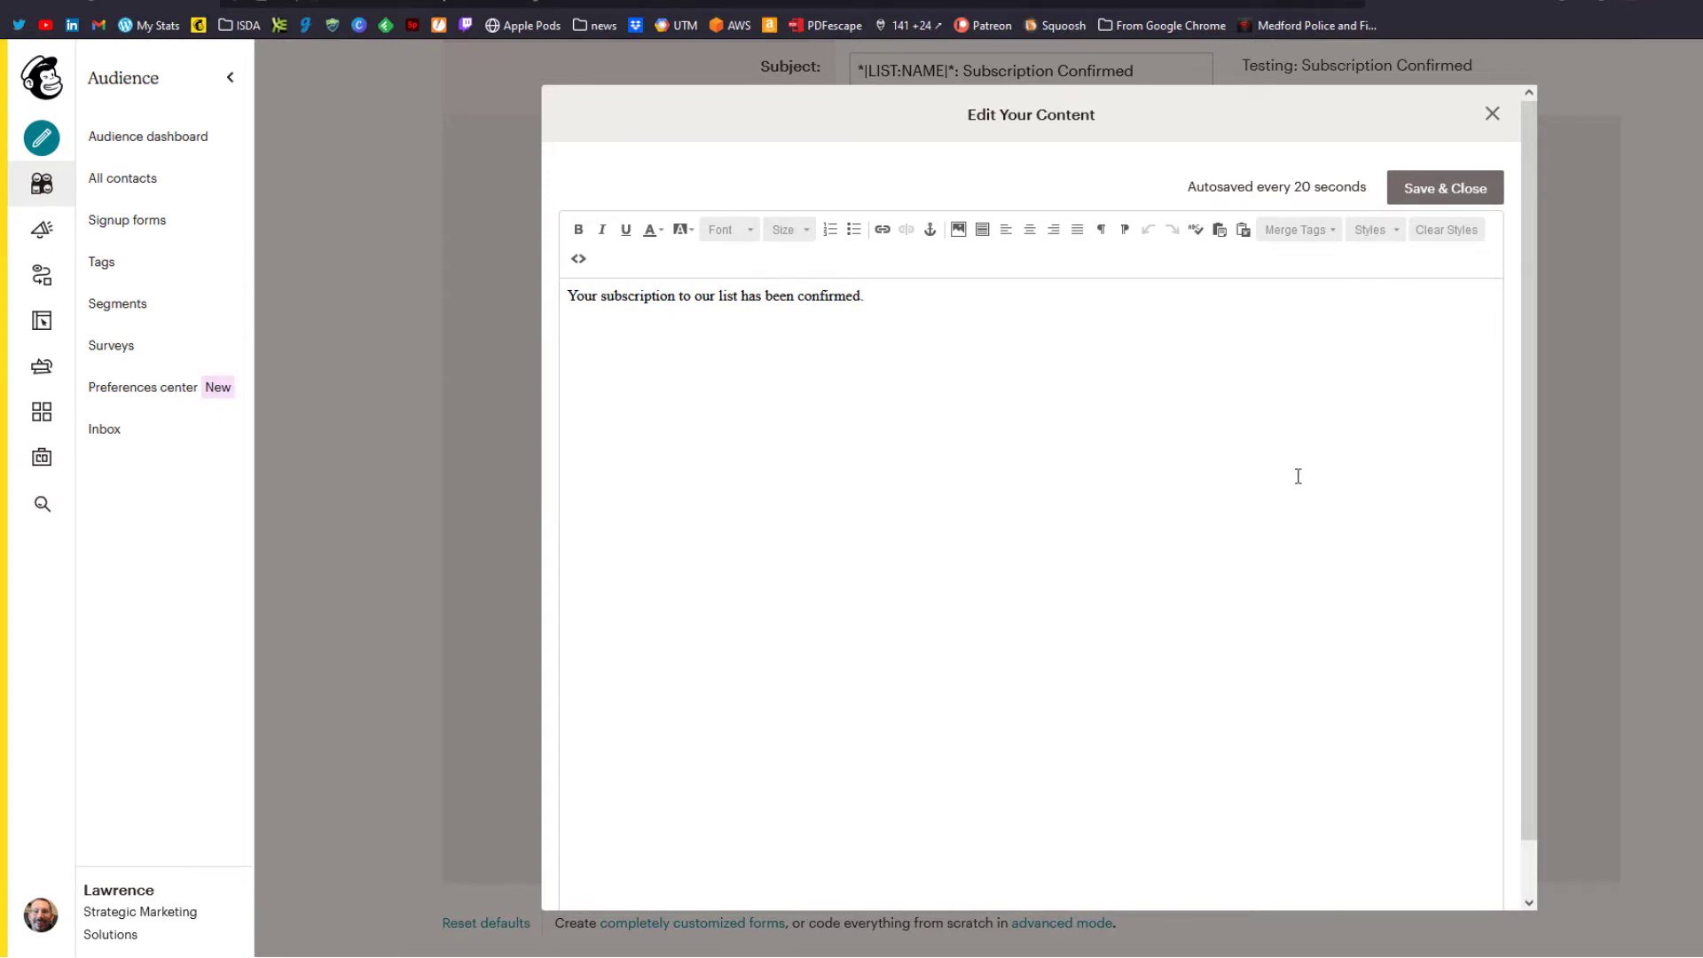
{"action": "left_click", "coordinate": [1493, 113]}
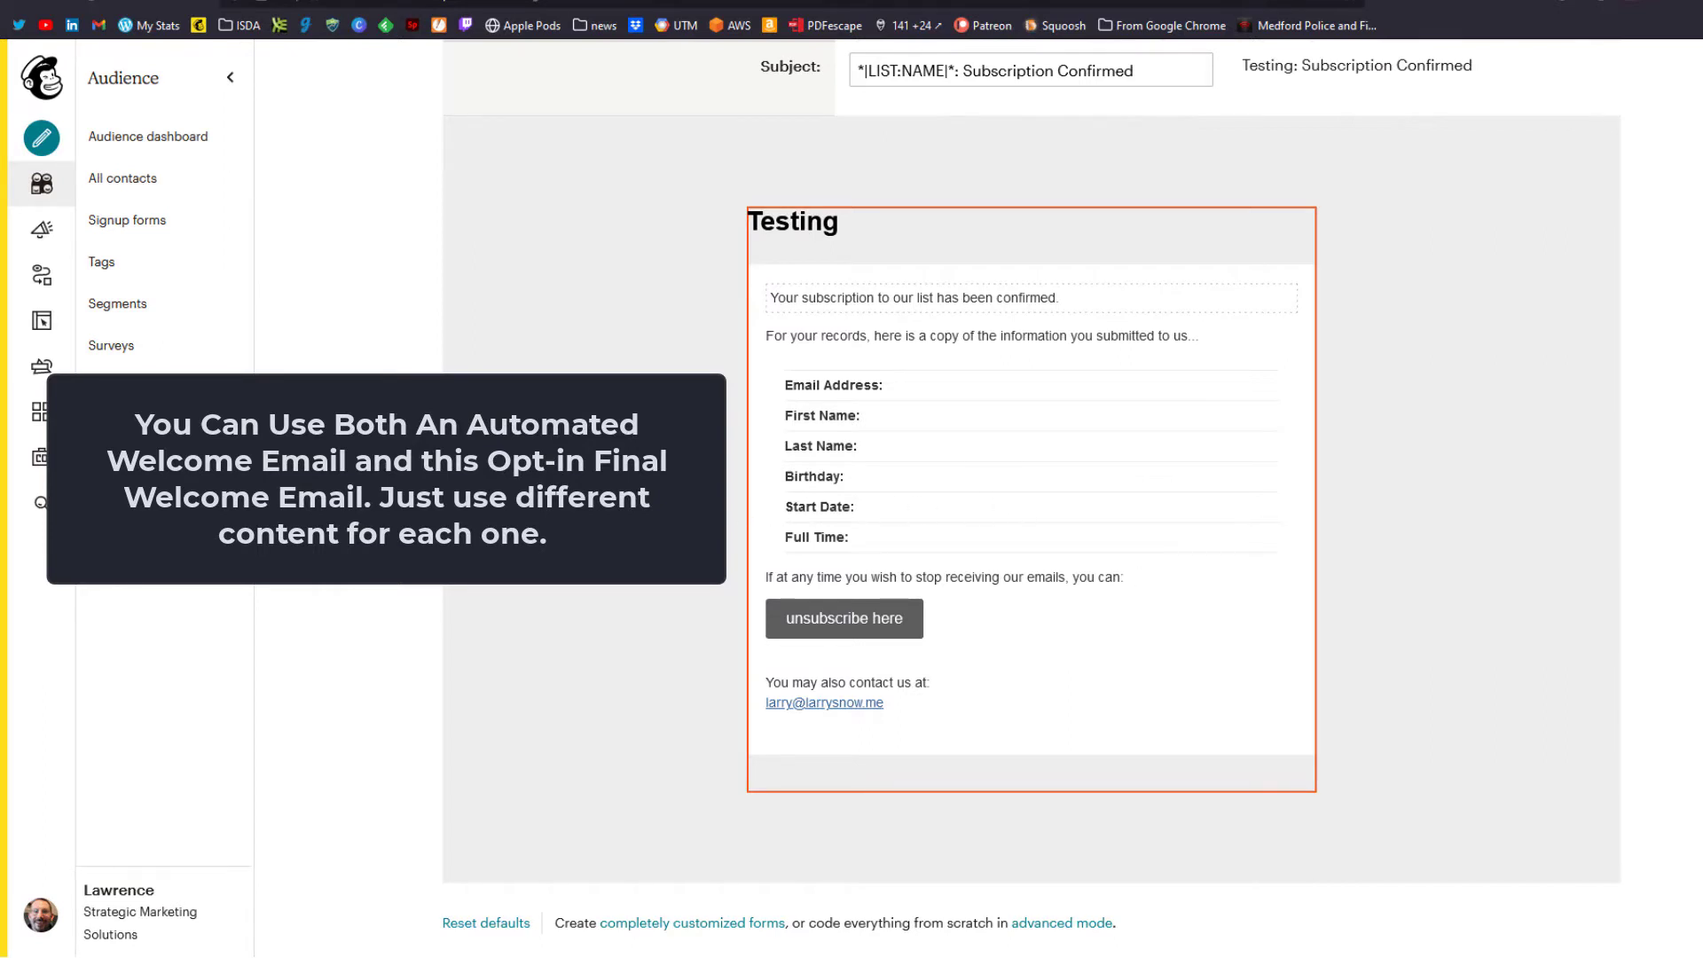
Step: Turn the final welcome email back off and go to the Automations area
{"action": "scroll", "coordinate": [715, 504], "scroll_direction": "up", "scroll_amount": 10}
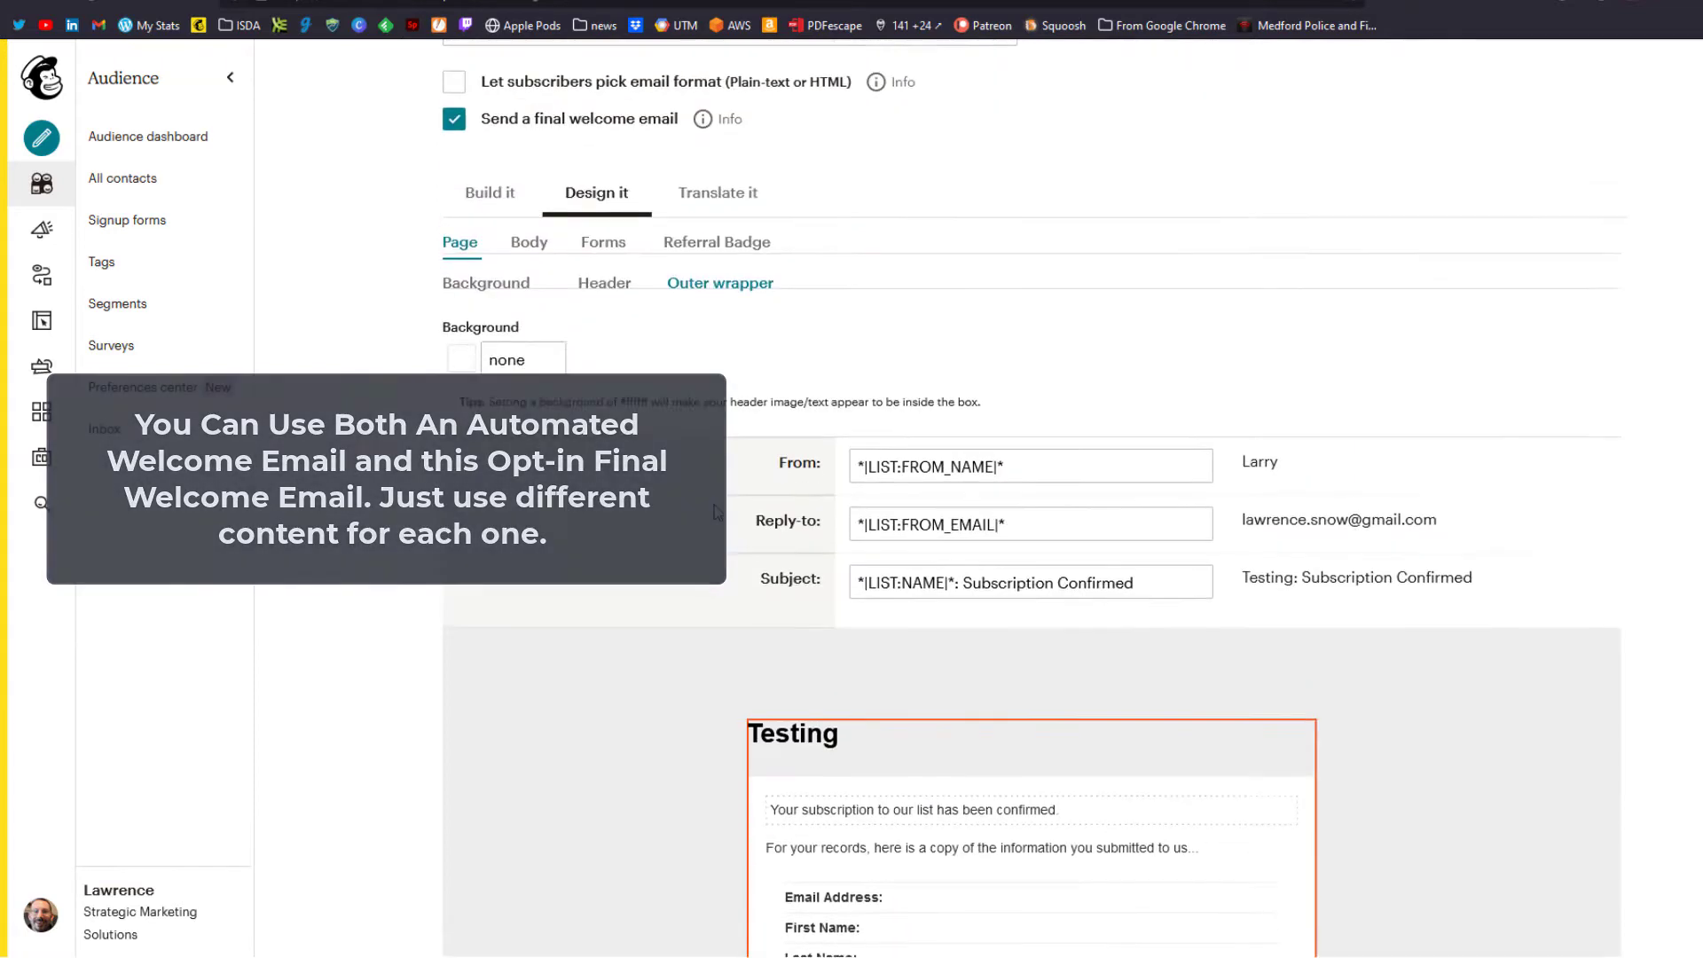
{"action": "left_click", "coordinate": [456, 477]}
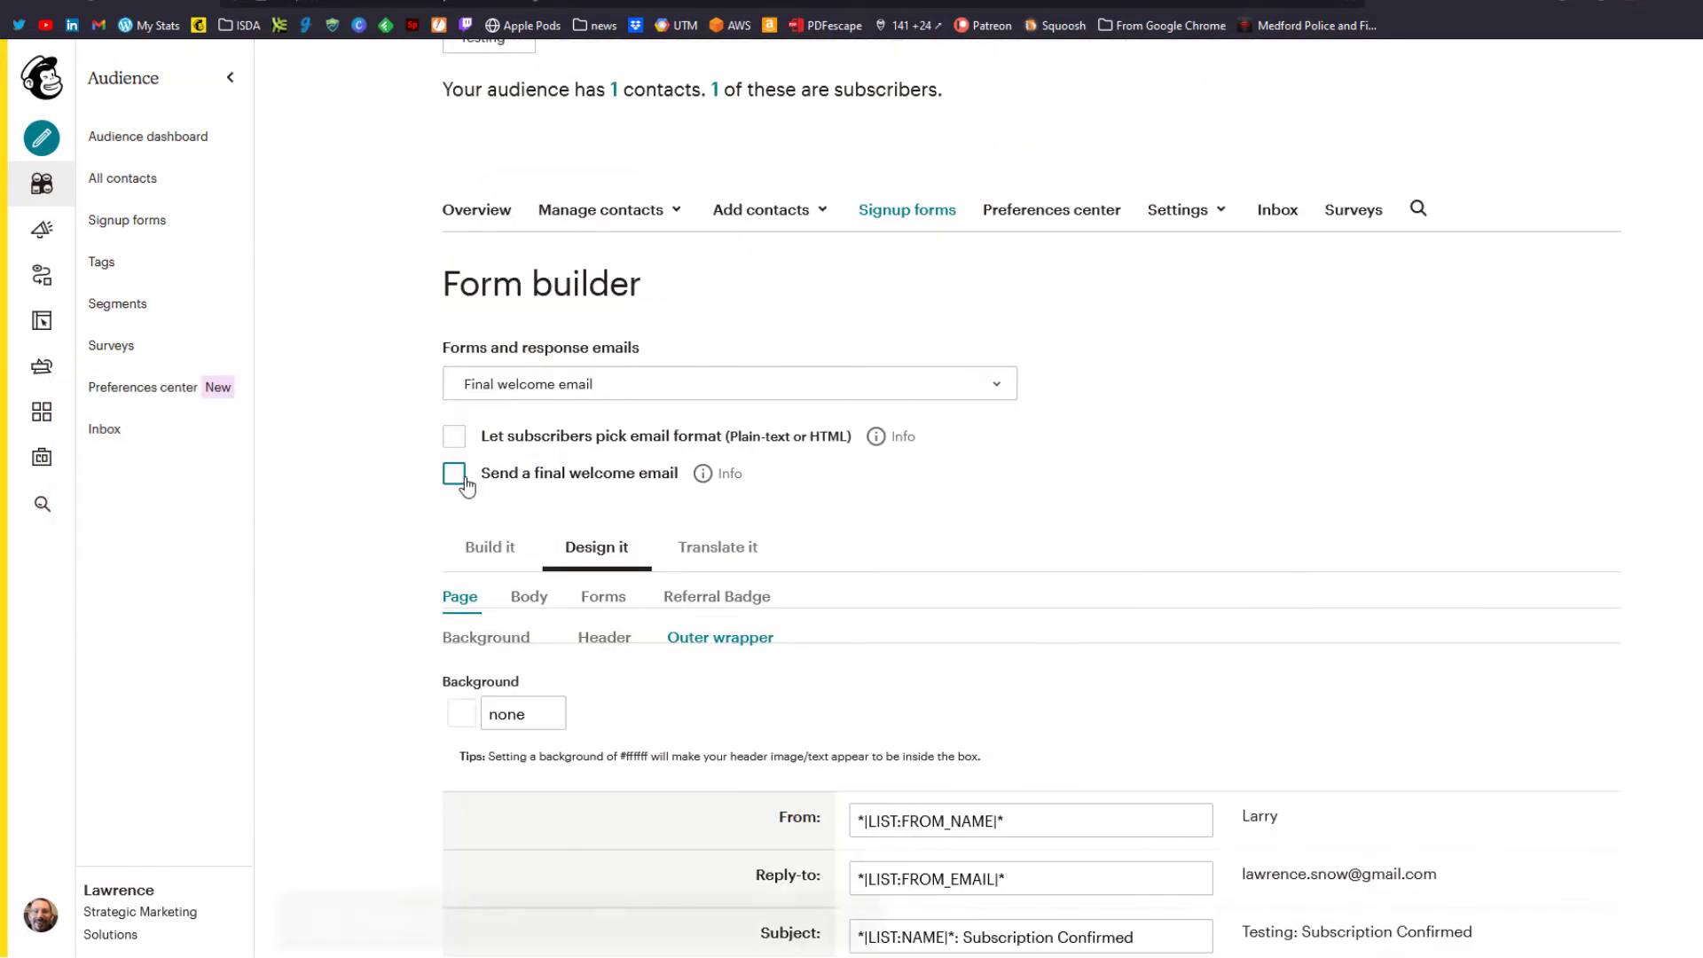
{"action": "scroll", "coordinate": [371, 449], "scroll_direction": "up", "scroll_amount": 2}
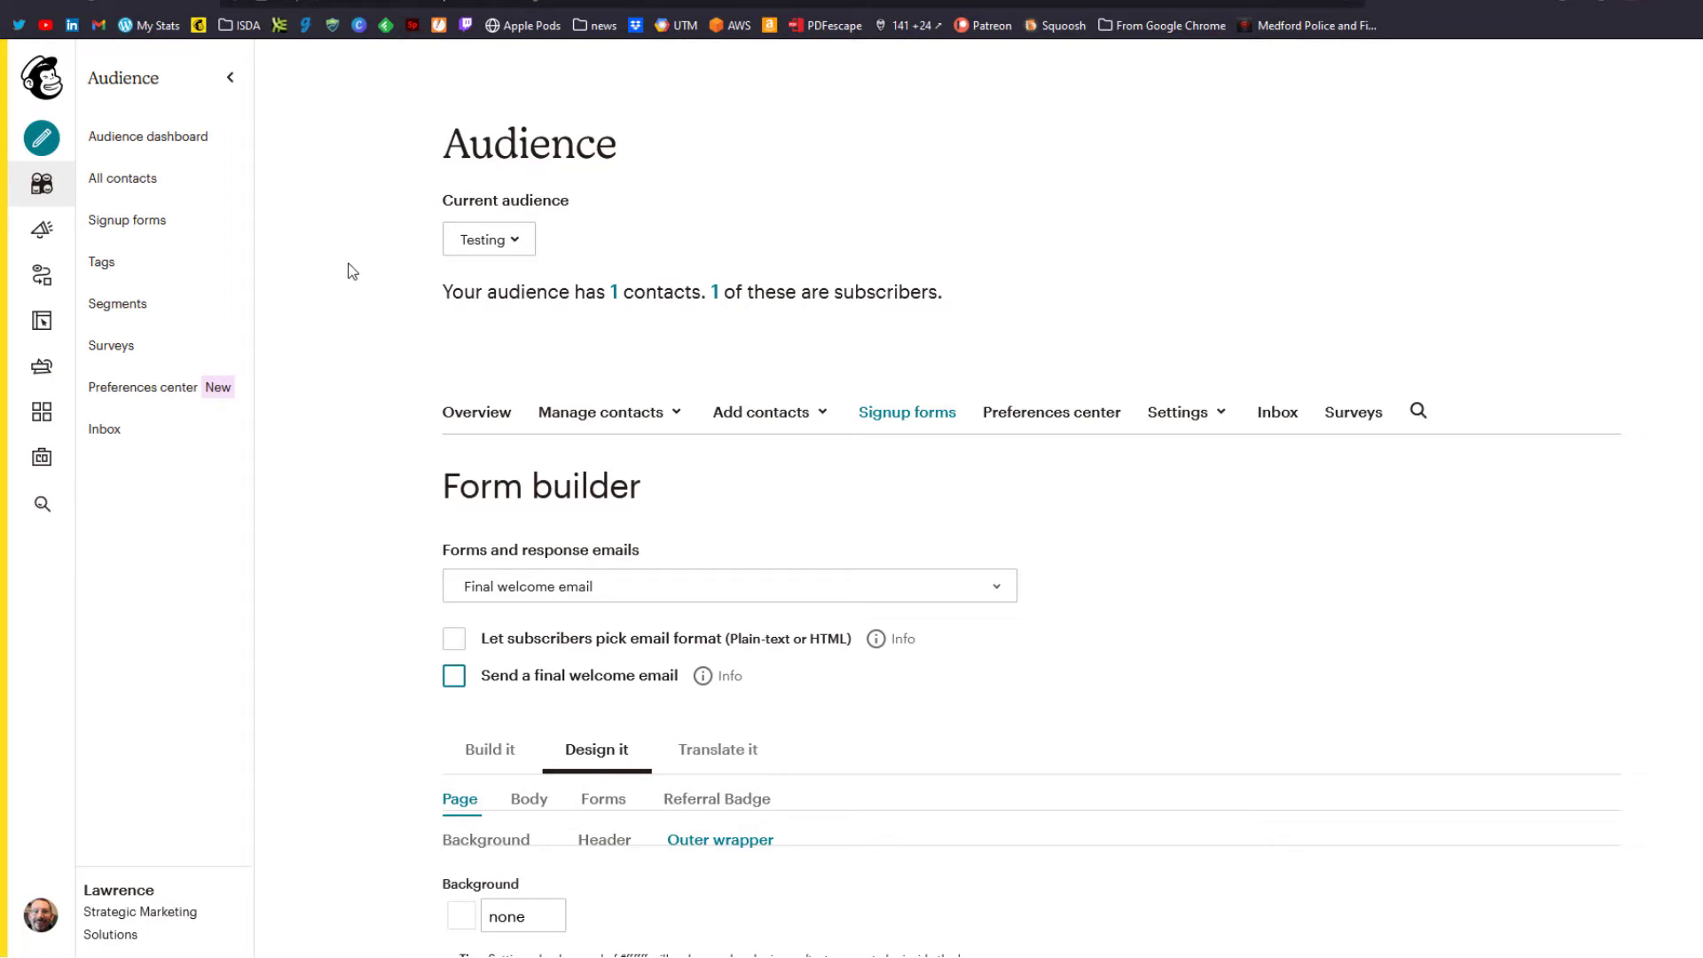
{"action": "left_click", "coordinate": [44, 280]}
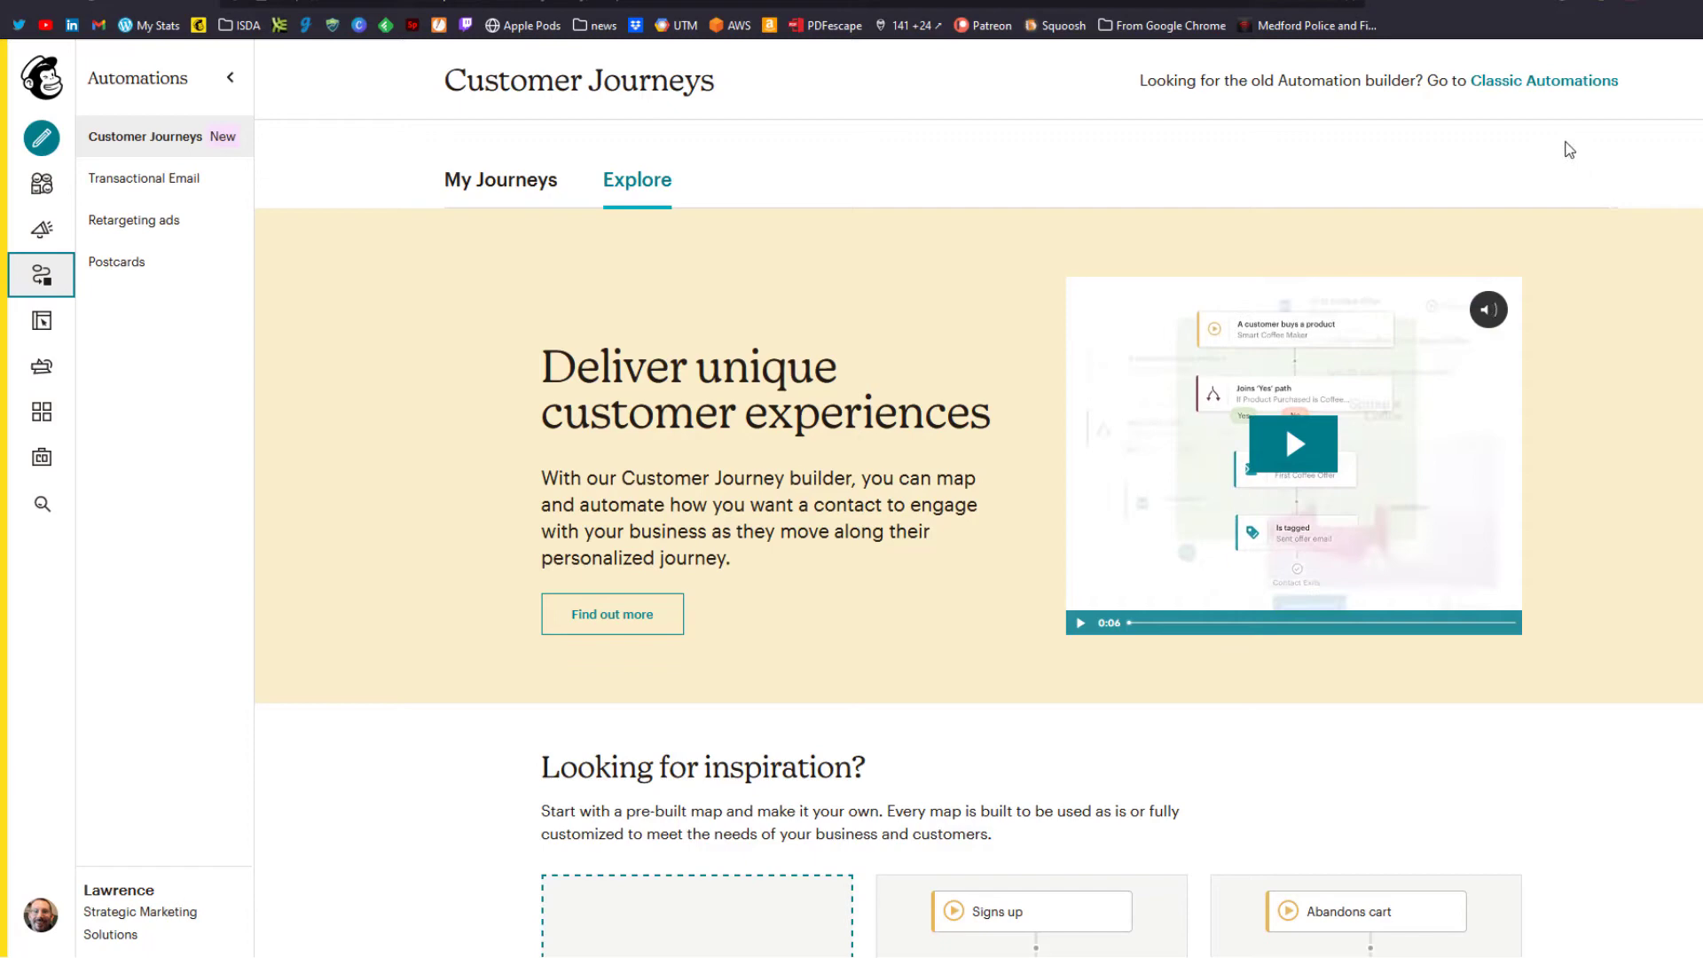
Step: Create a Welcome new subscribers classic automation 'Welcome to the Book Club' for the Testing audience
{"action": "left_click", "coordinate": [1538, 85]}
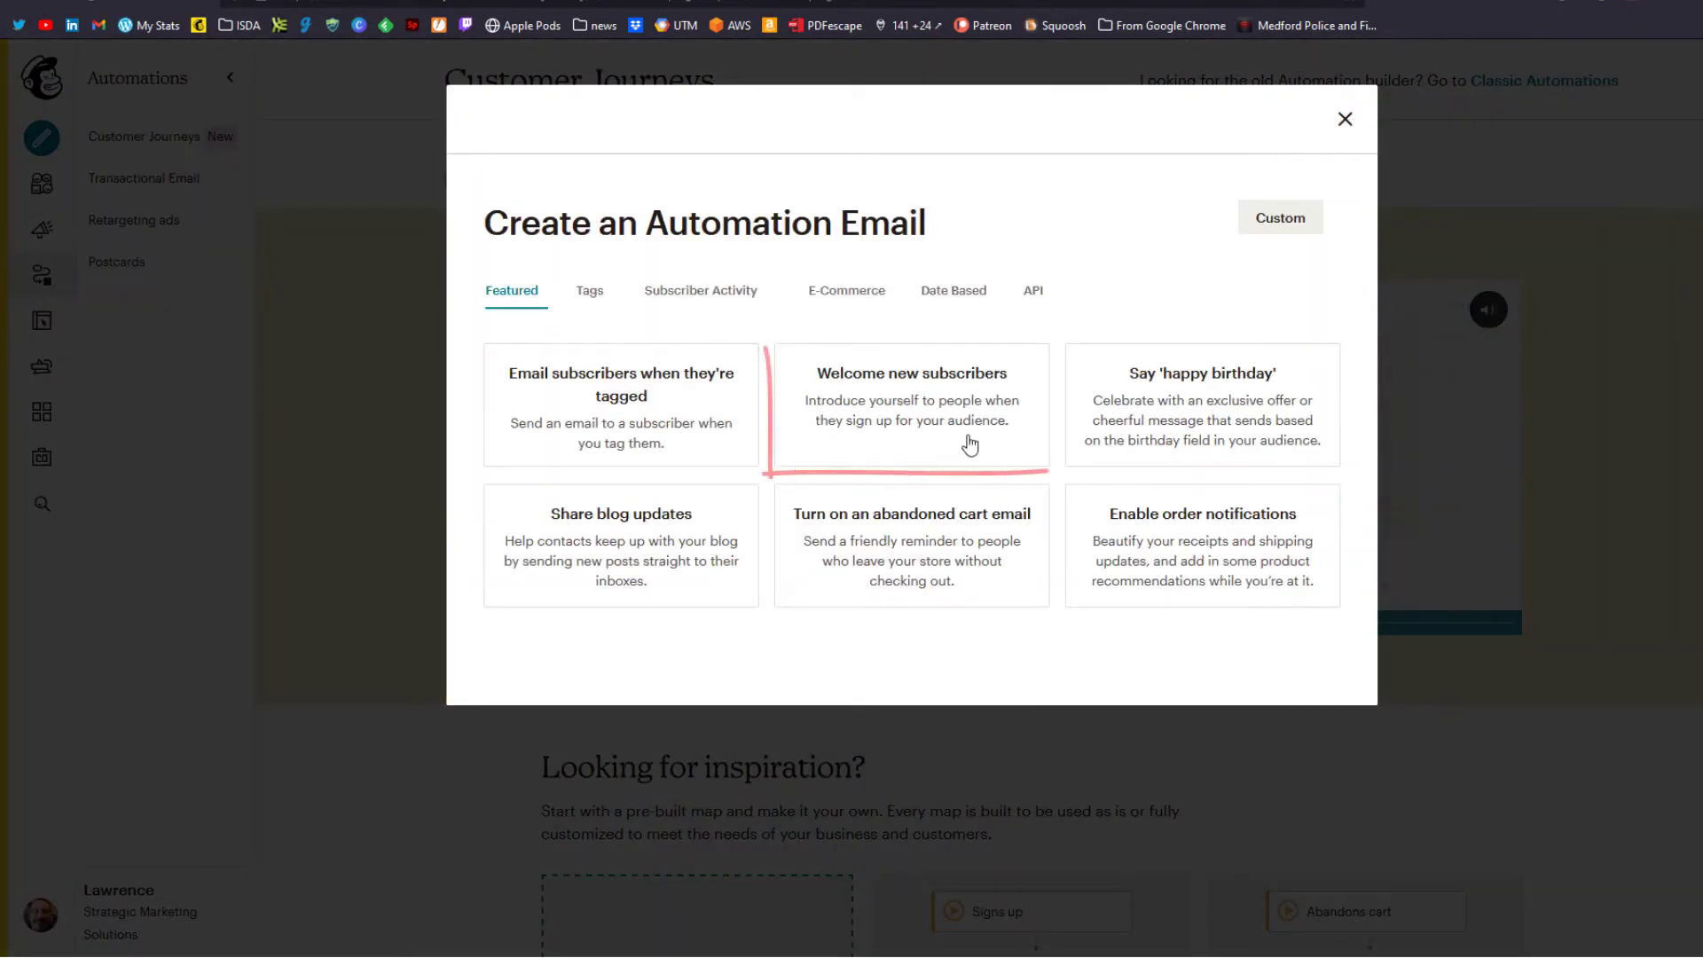
{"action": "left_click", "coordinate": [935, 385]}
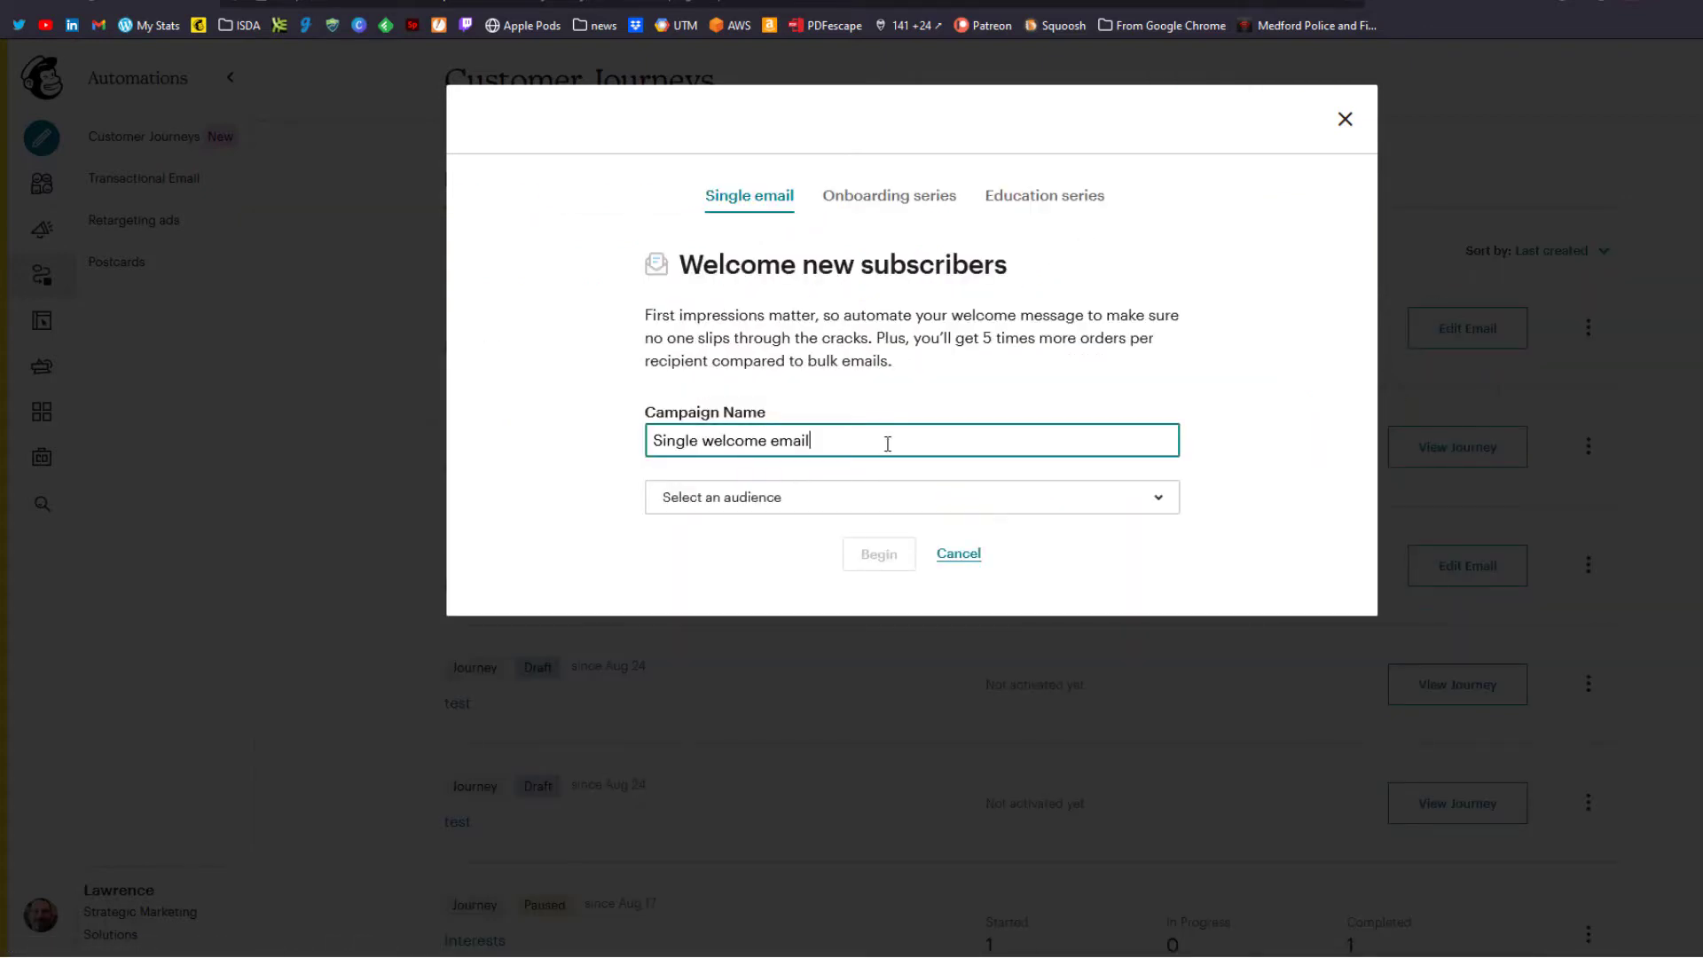
{"action": "type", "text": "Wel"}
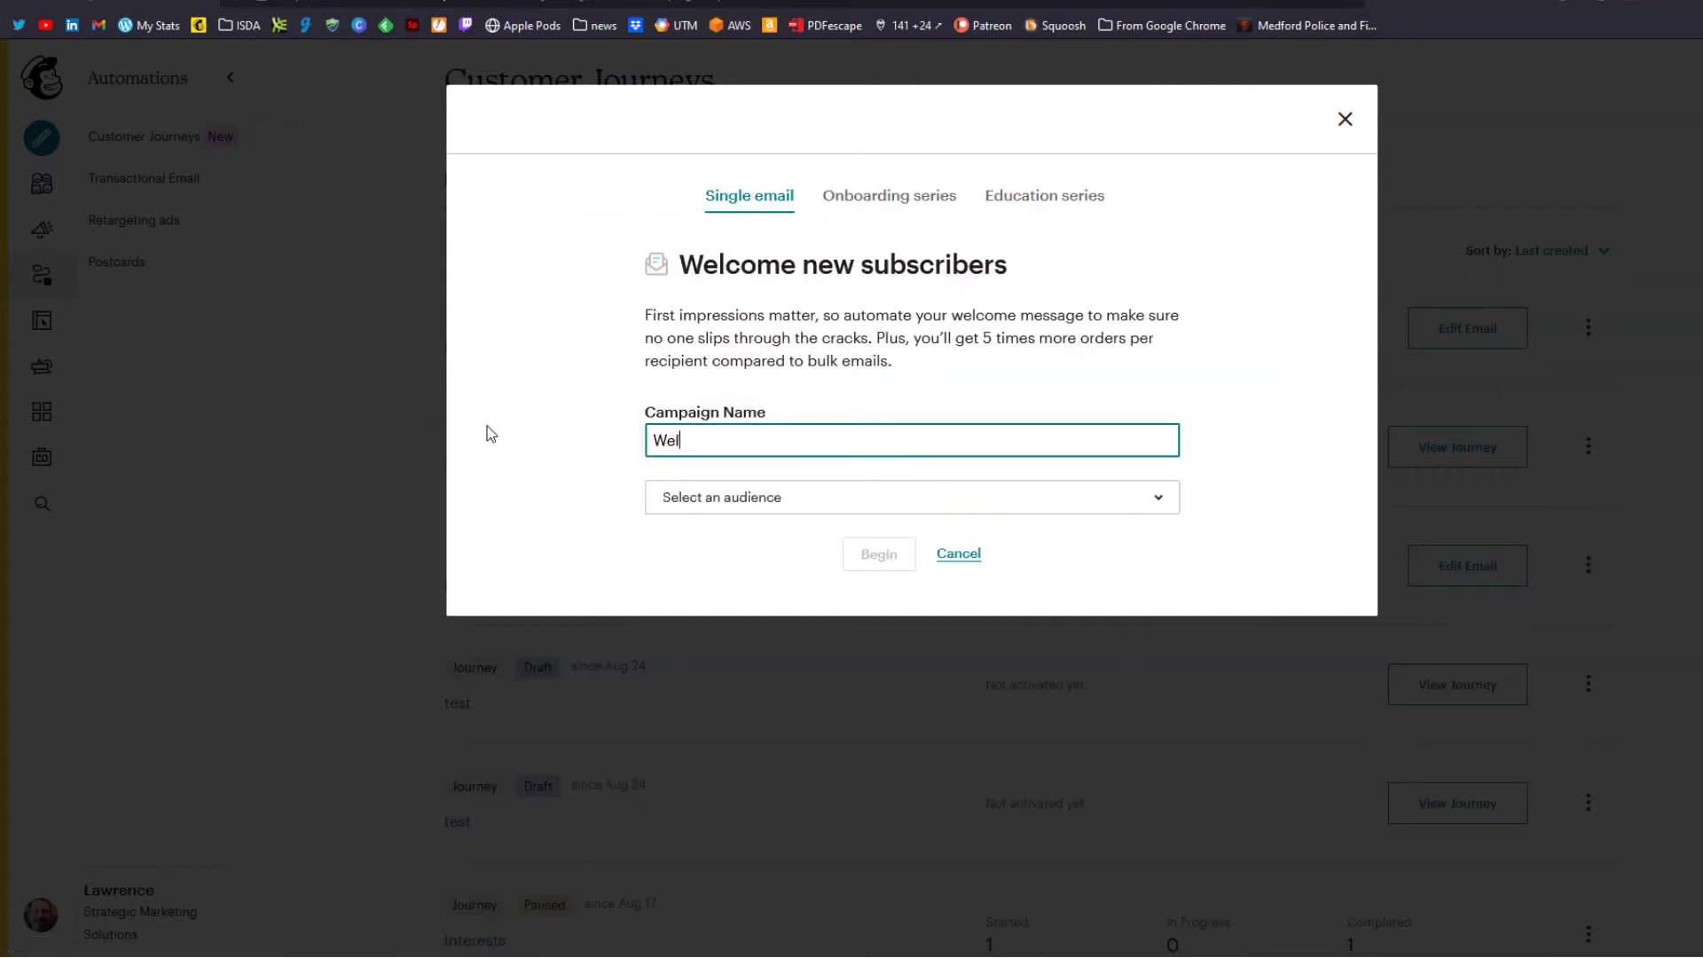
{"action": "type", "text": "come to the Book Club"}
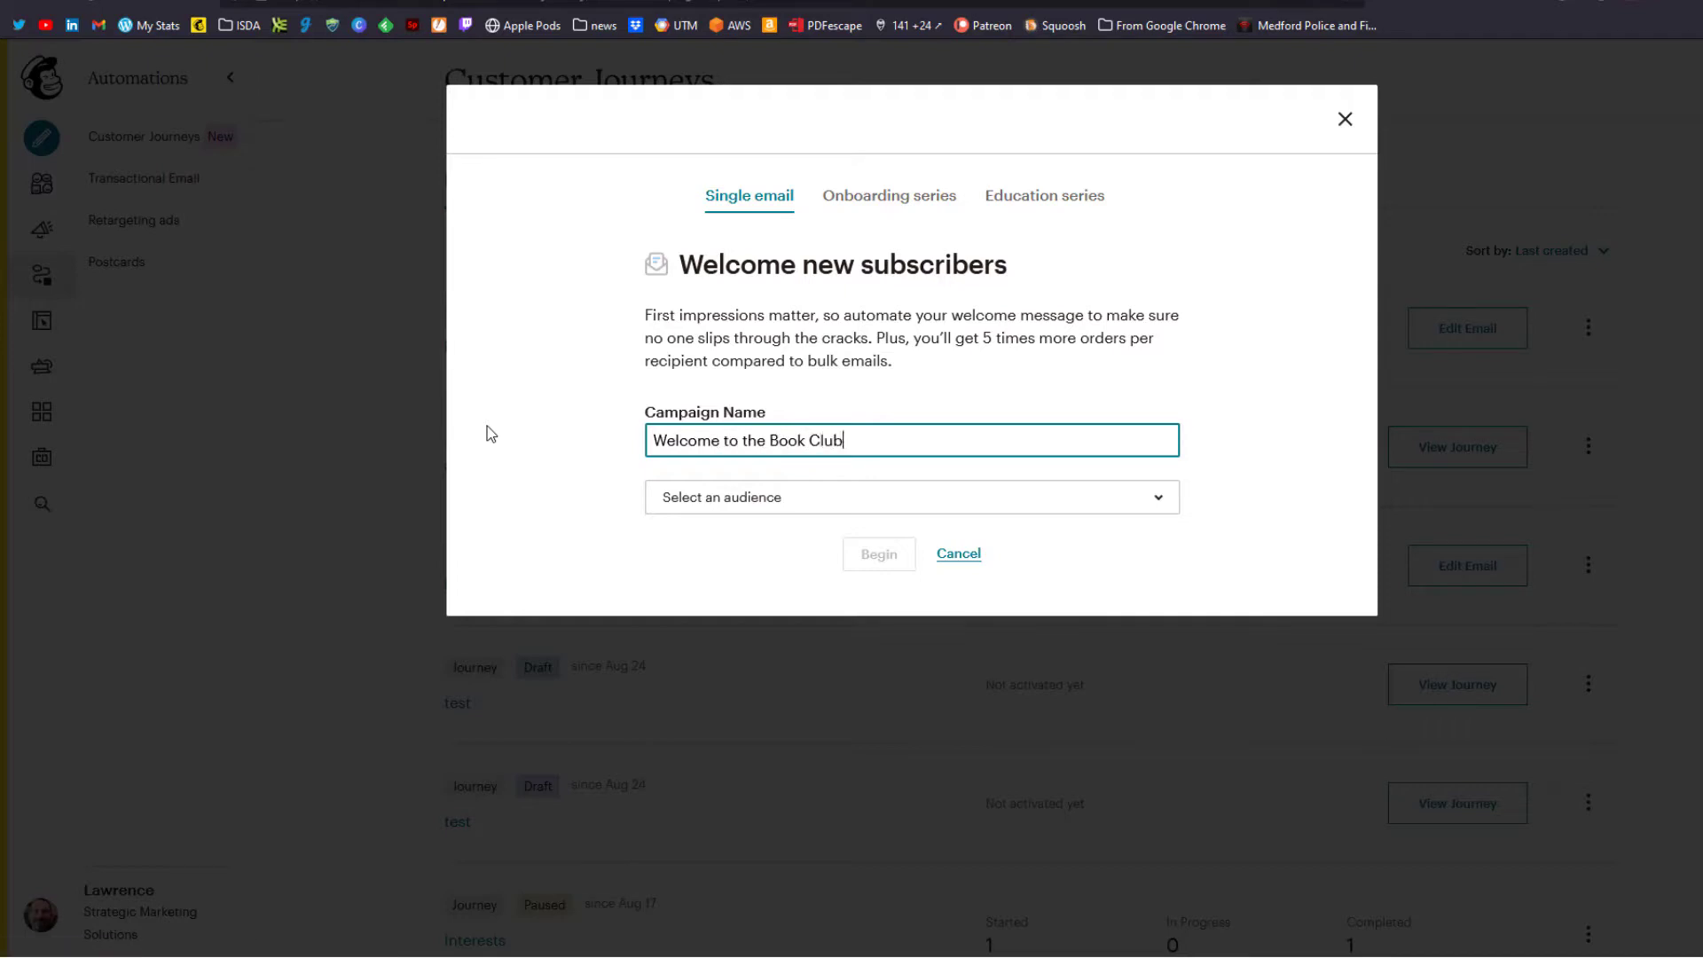
{"action": "left_click", "coordinate": [697, 499]}
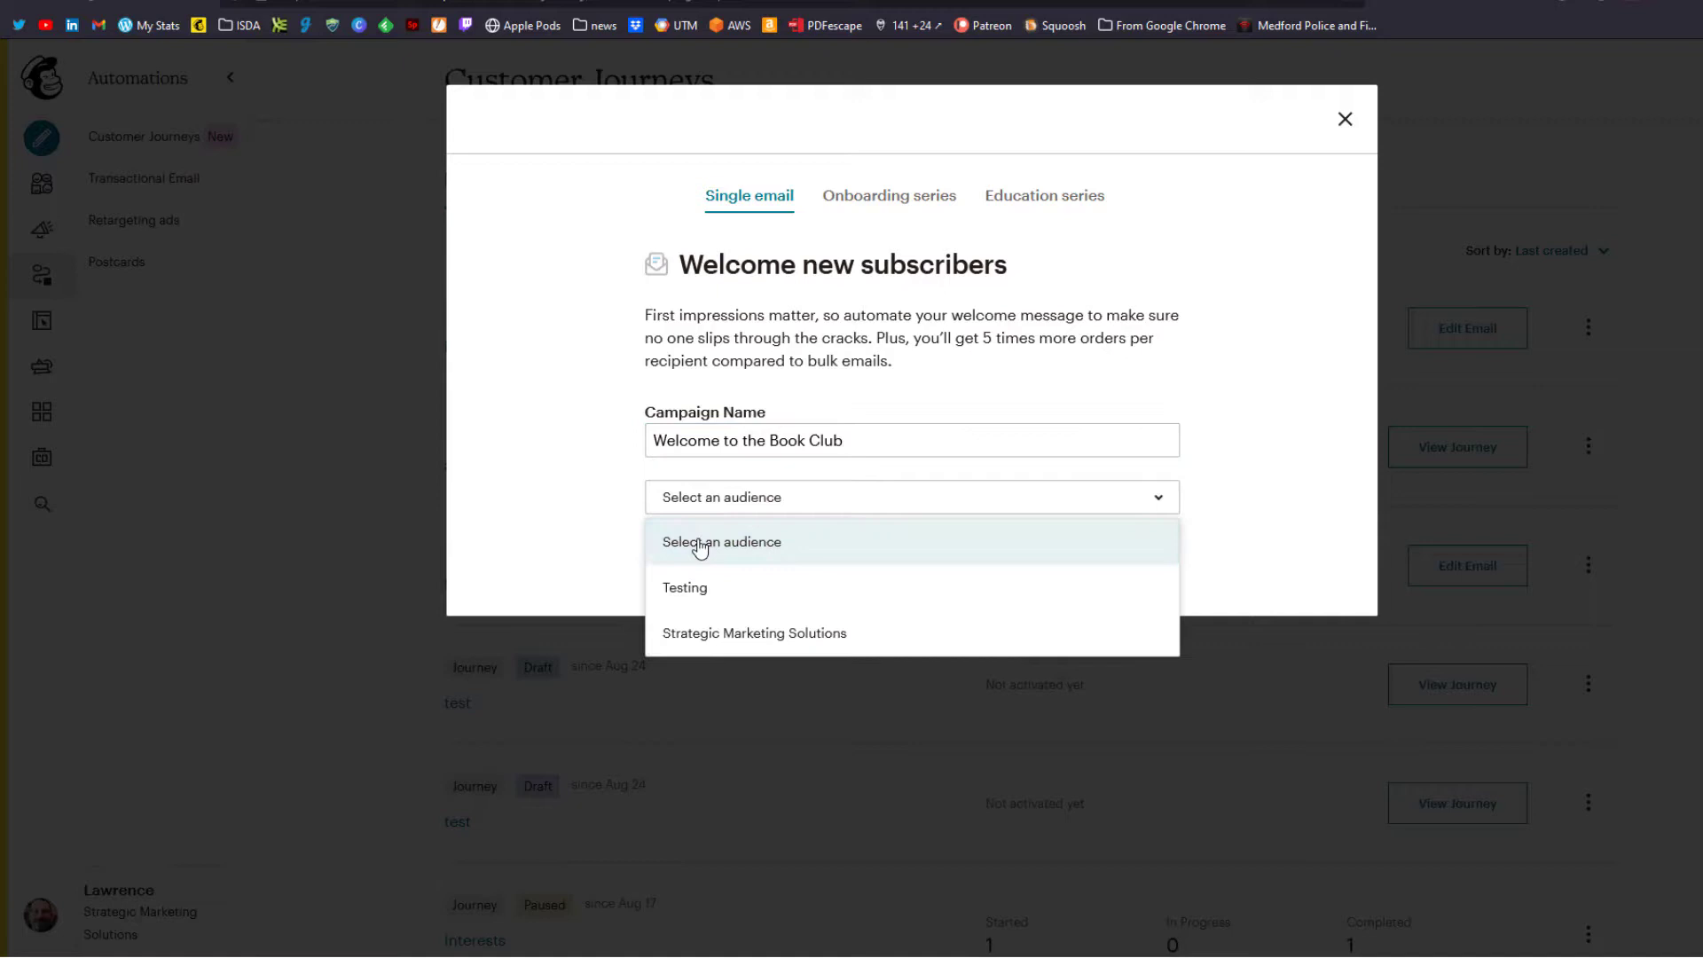
{"action": "left_click", "coordinate": [702, 589]}
{"action": "left_click", "coordinate": [881, 556]}
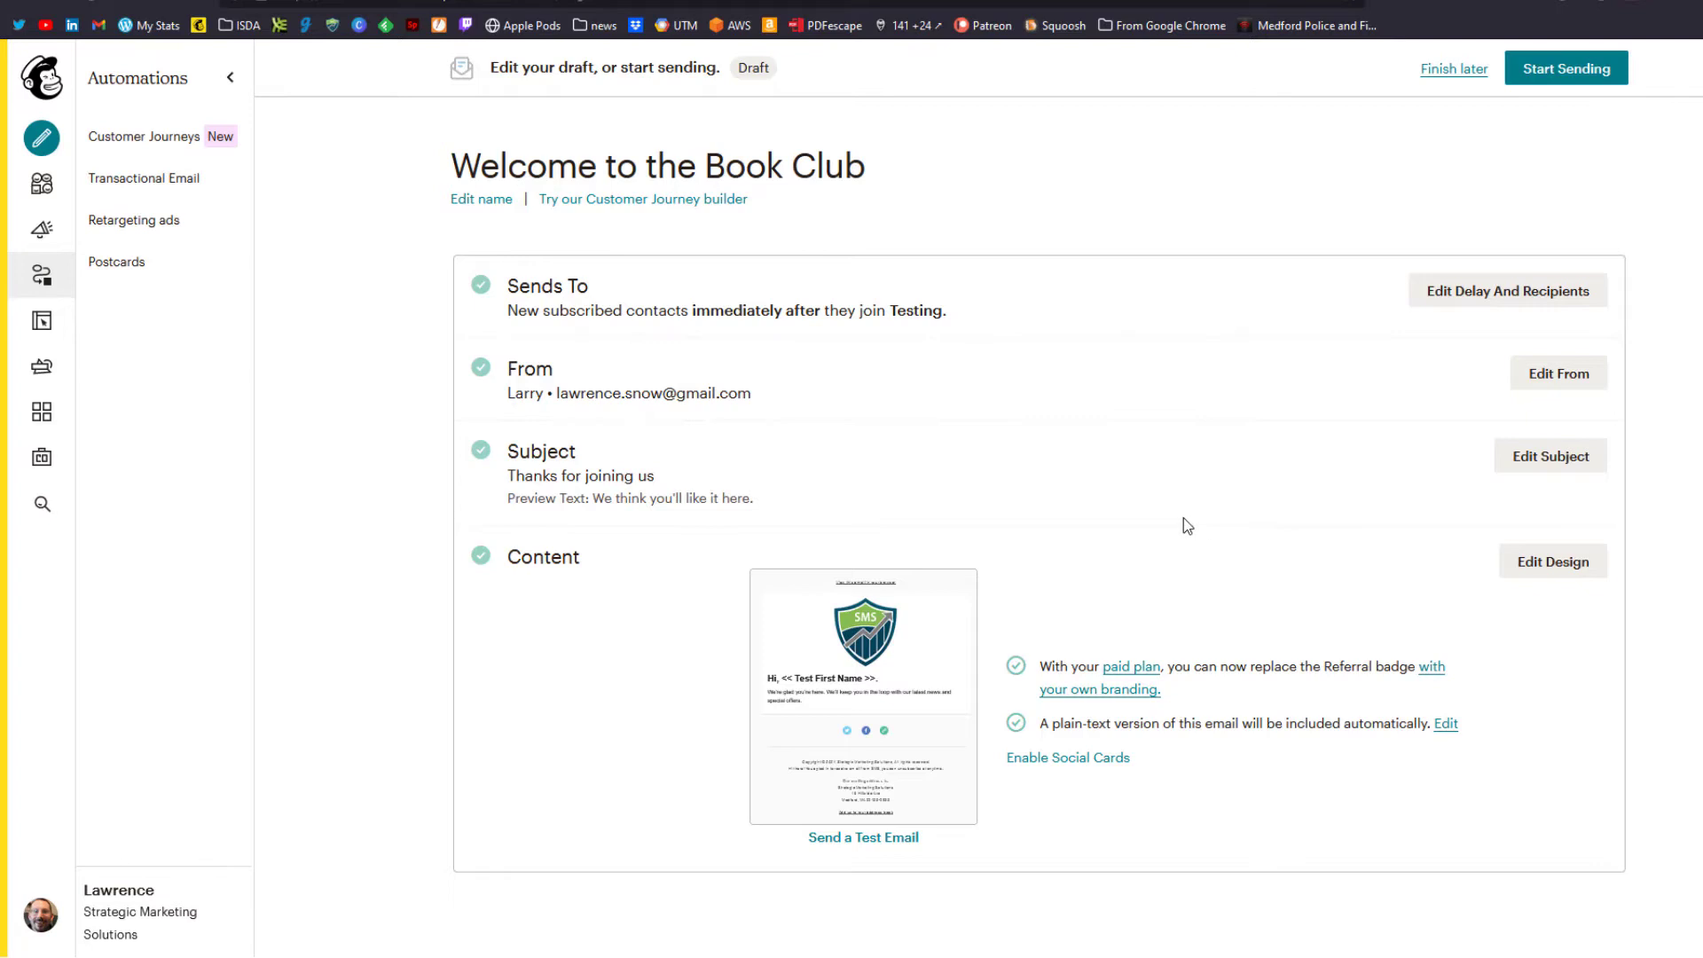
Step: Keep the delay at Immediately and also trigger when subscribed contacts are imported, then save
{"action": "left_click", "coordinate": [1509, 294]}
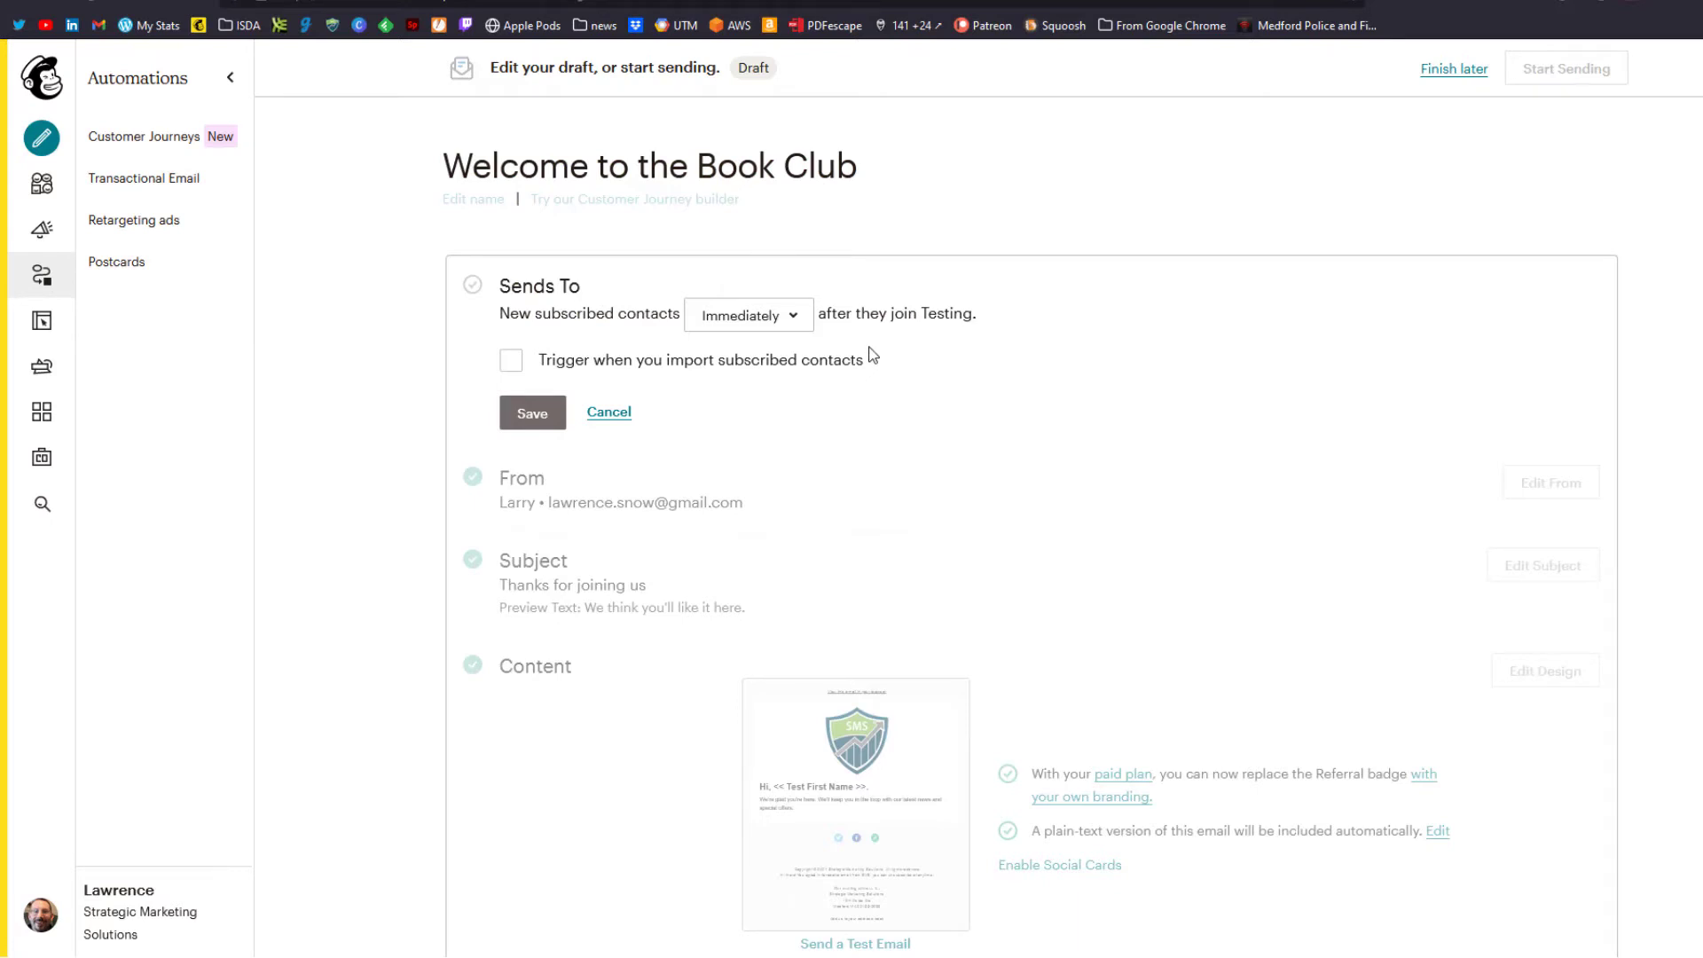
{"action": "left_click", "coordinate": [800, 322]}
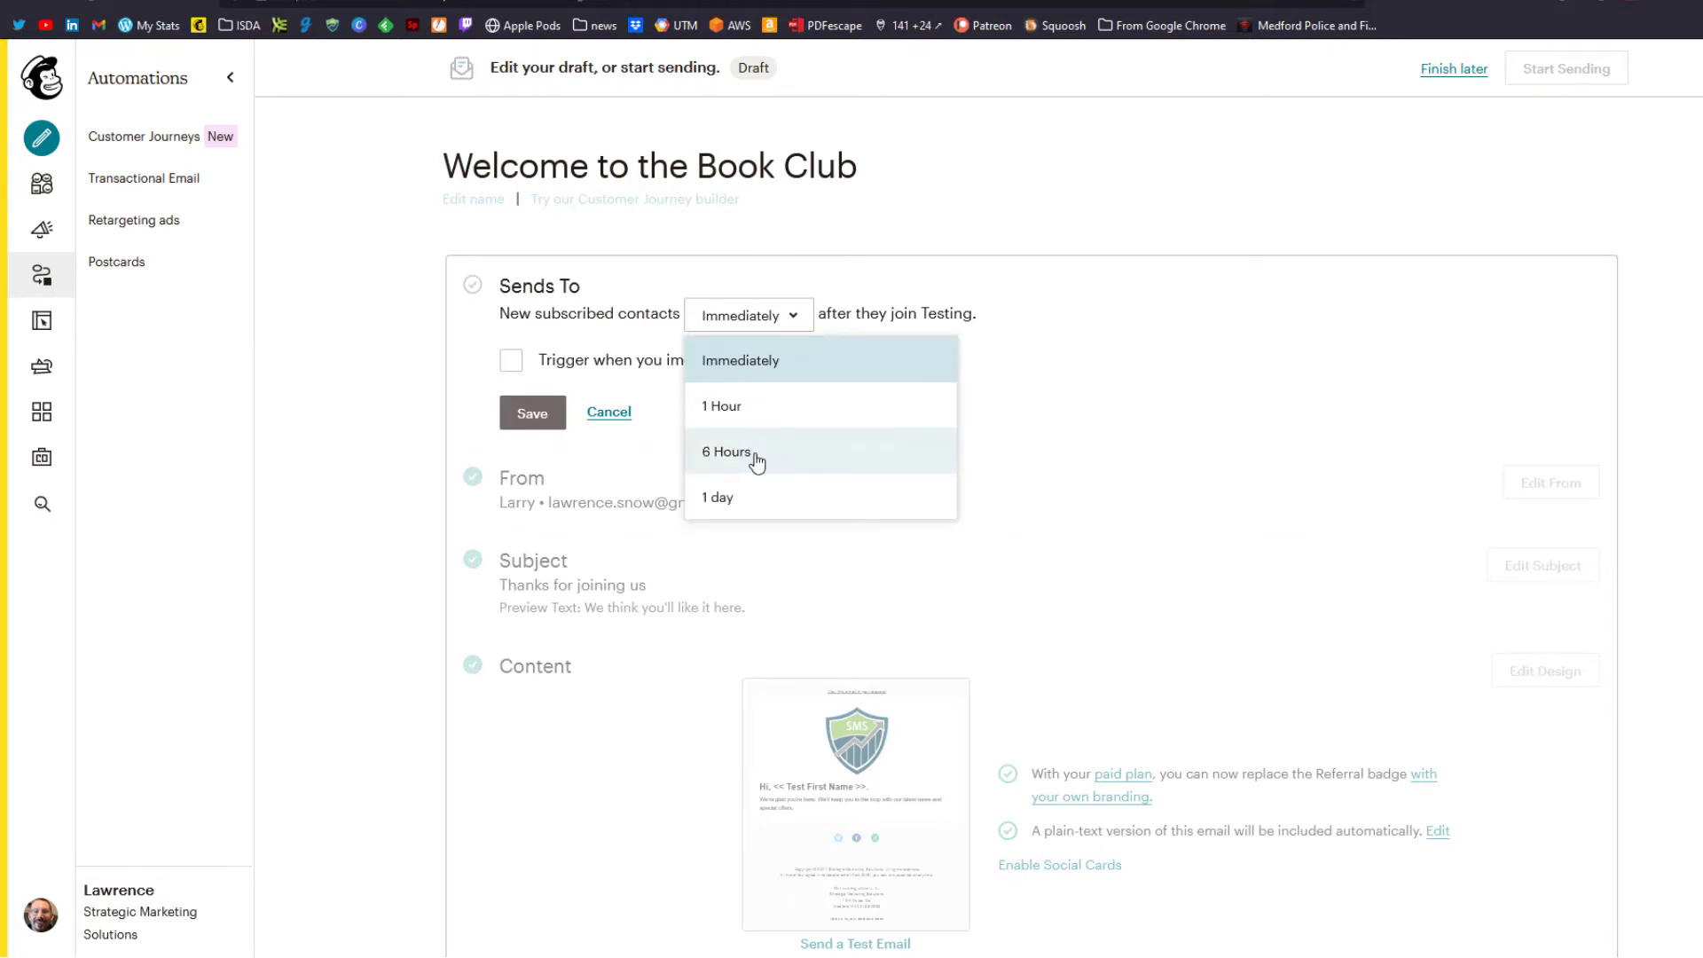
{"action": "left_click", "coordinate": [1130, 317]}
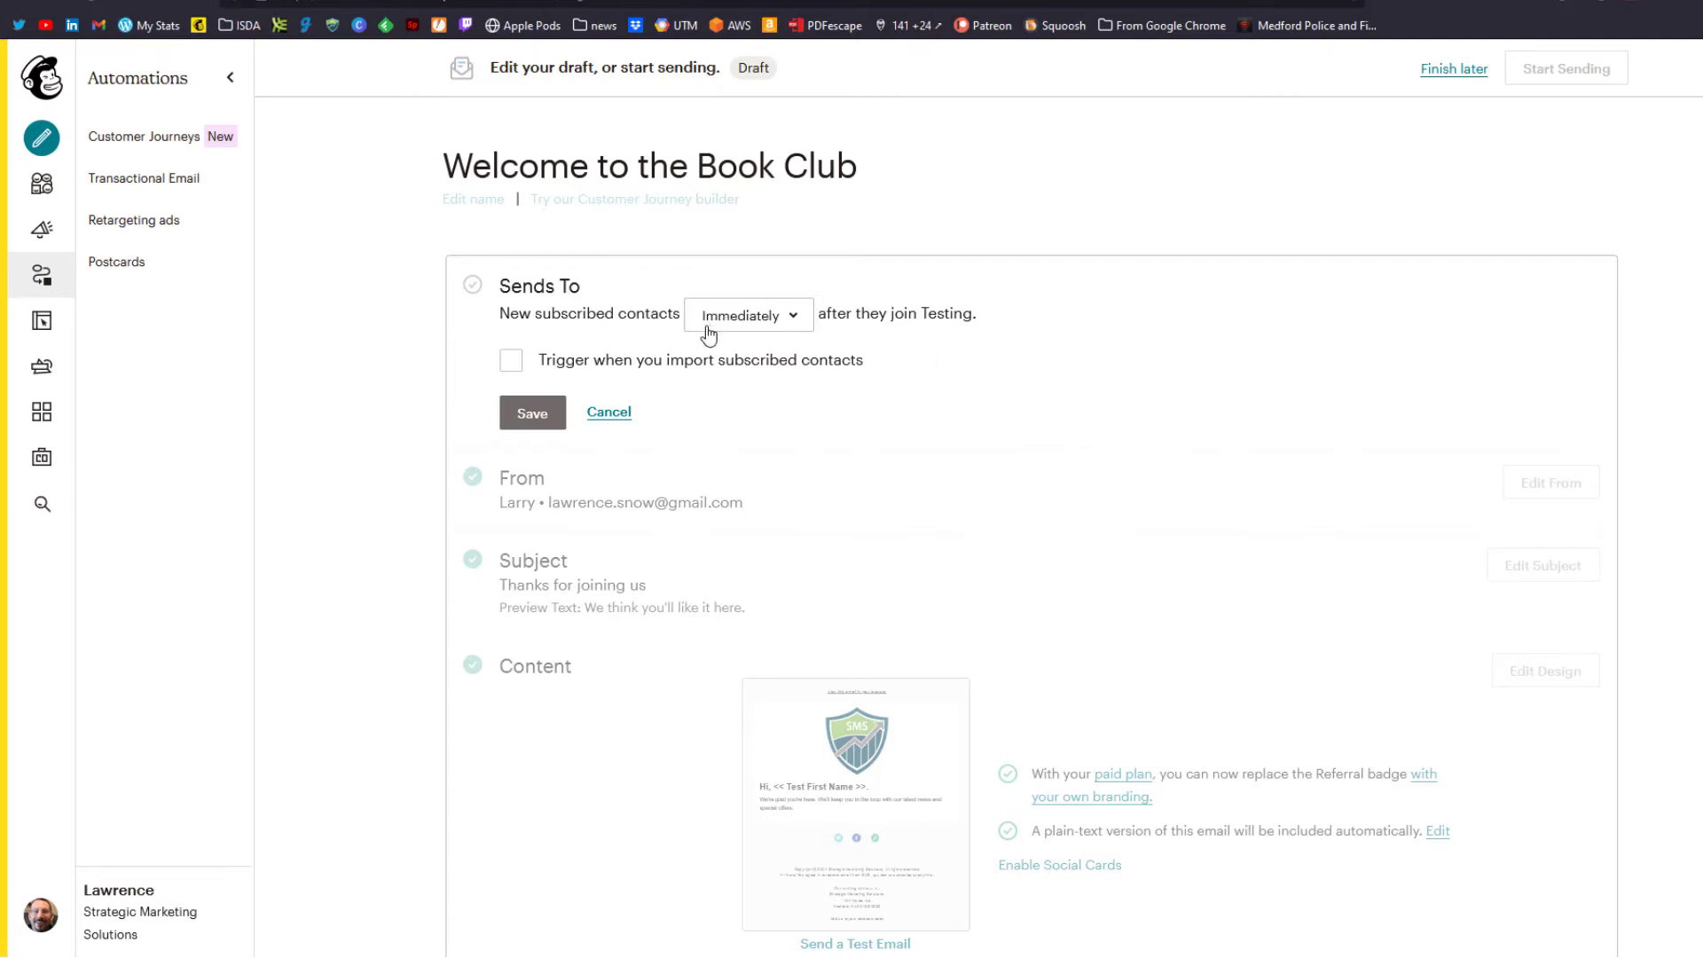
{"action": "left_click", "coordinate": [521, 368]}
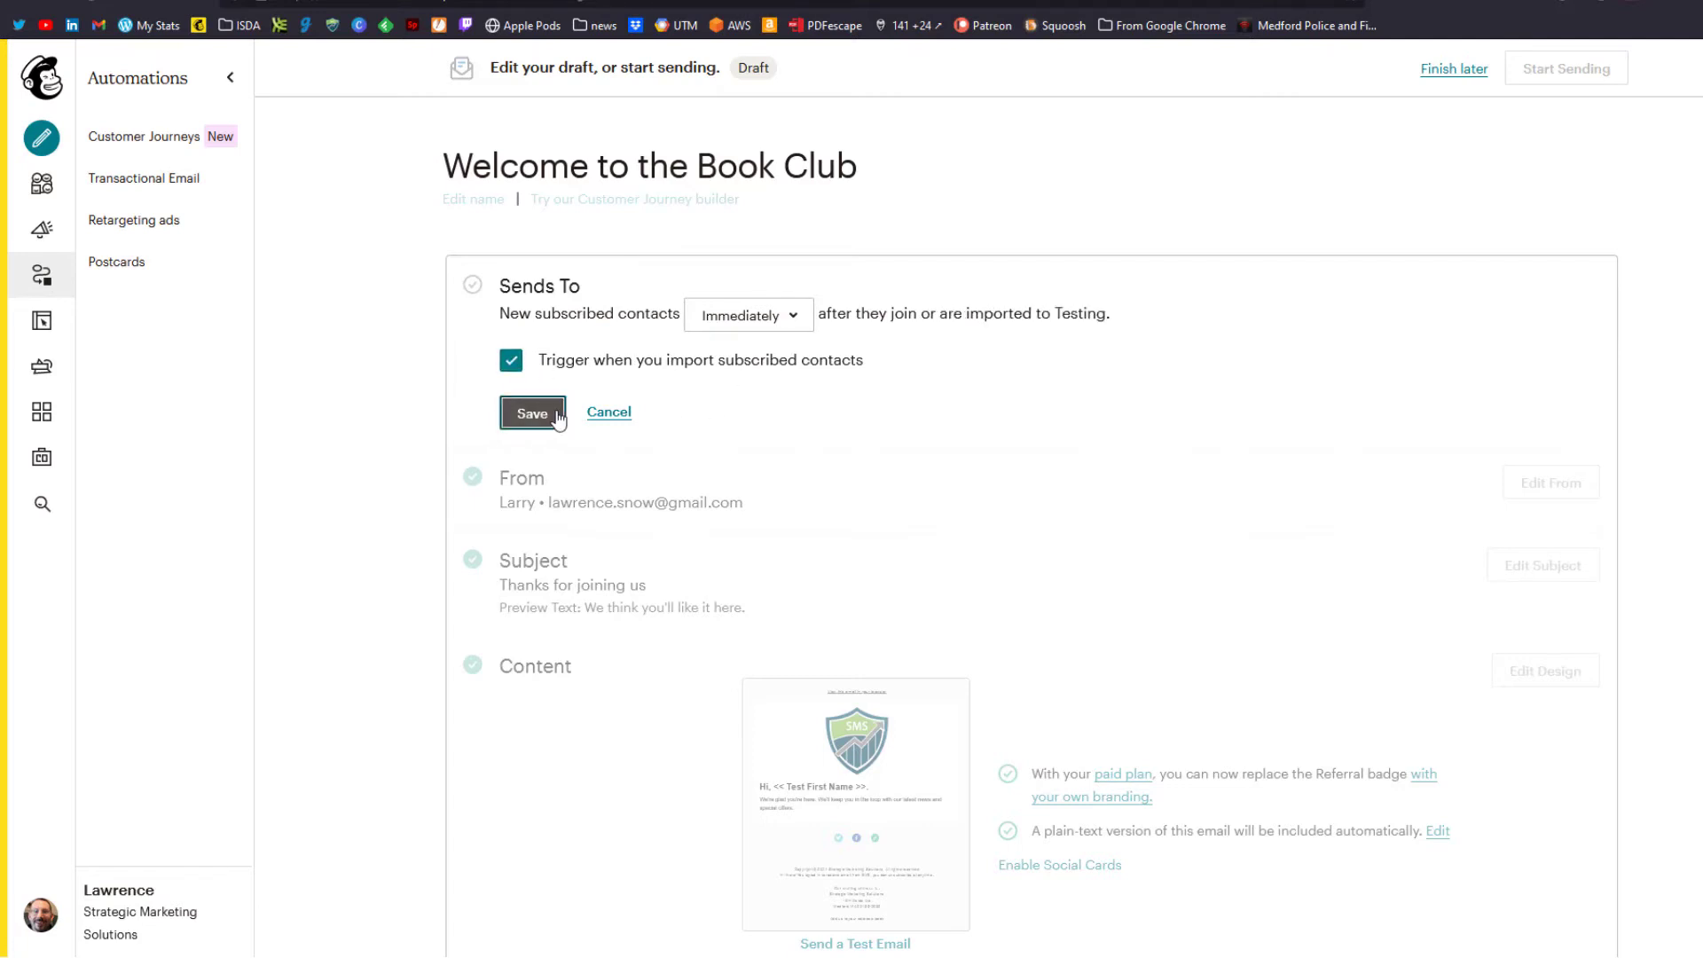
{"action": "left_click", "coordinate": [557, 417]}
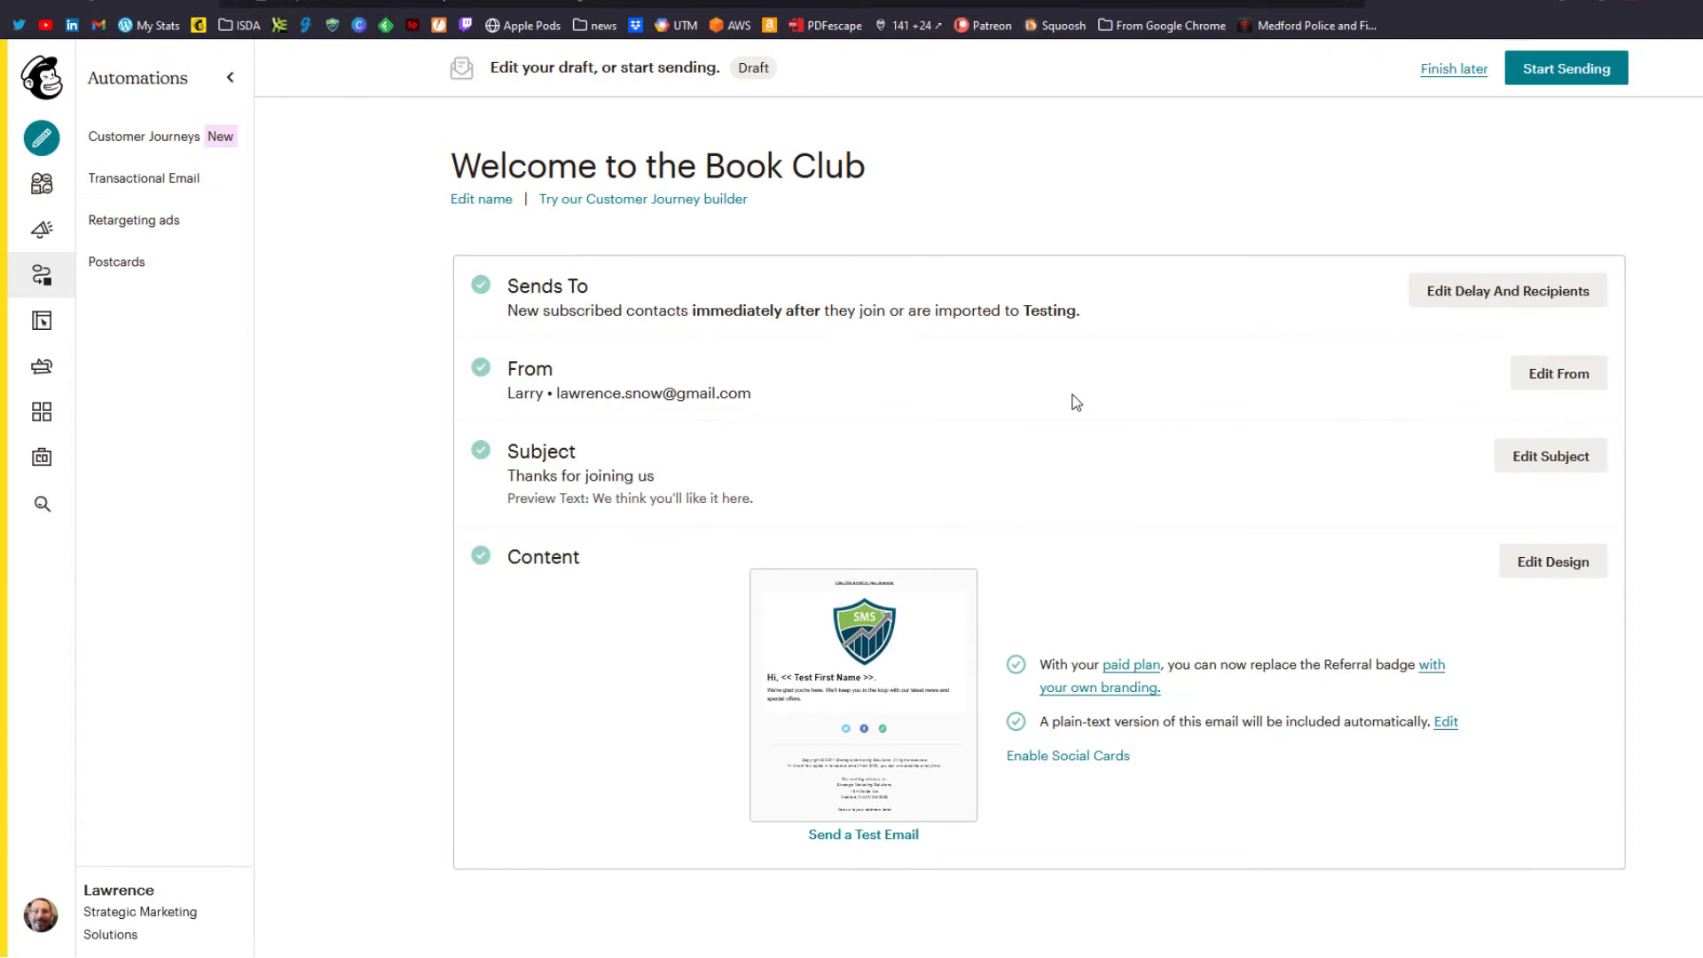
Step: Review the sender details and save them unchanged
{"action": "left_click", "coordinate": [1576, 380]}
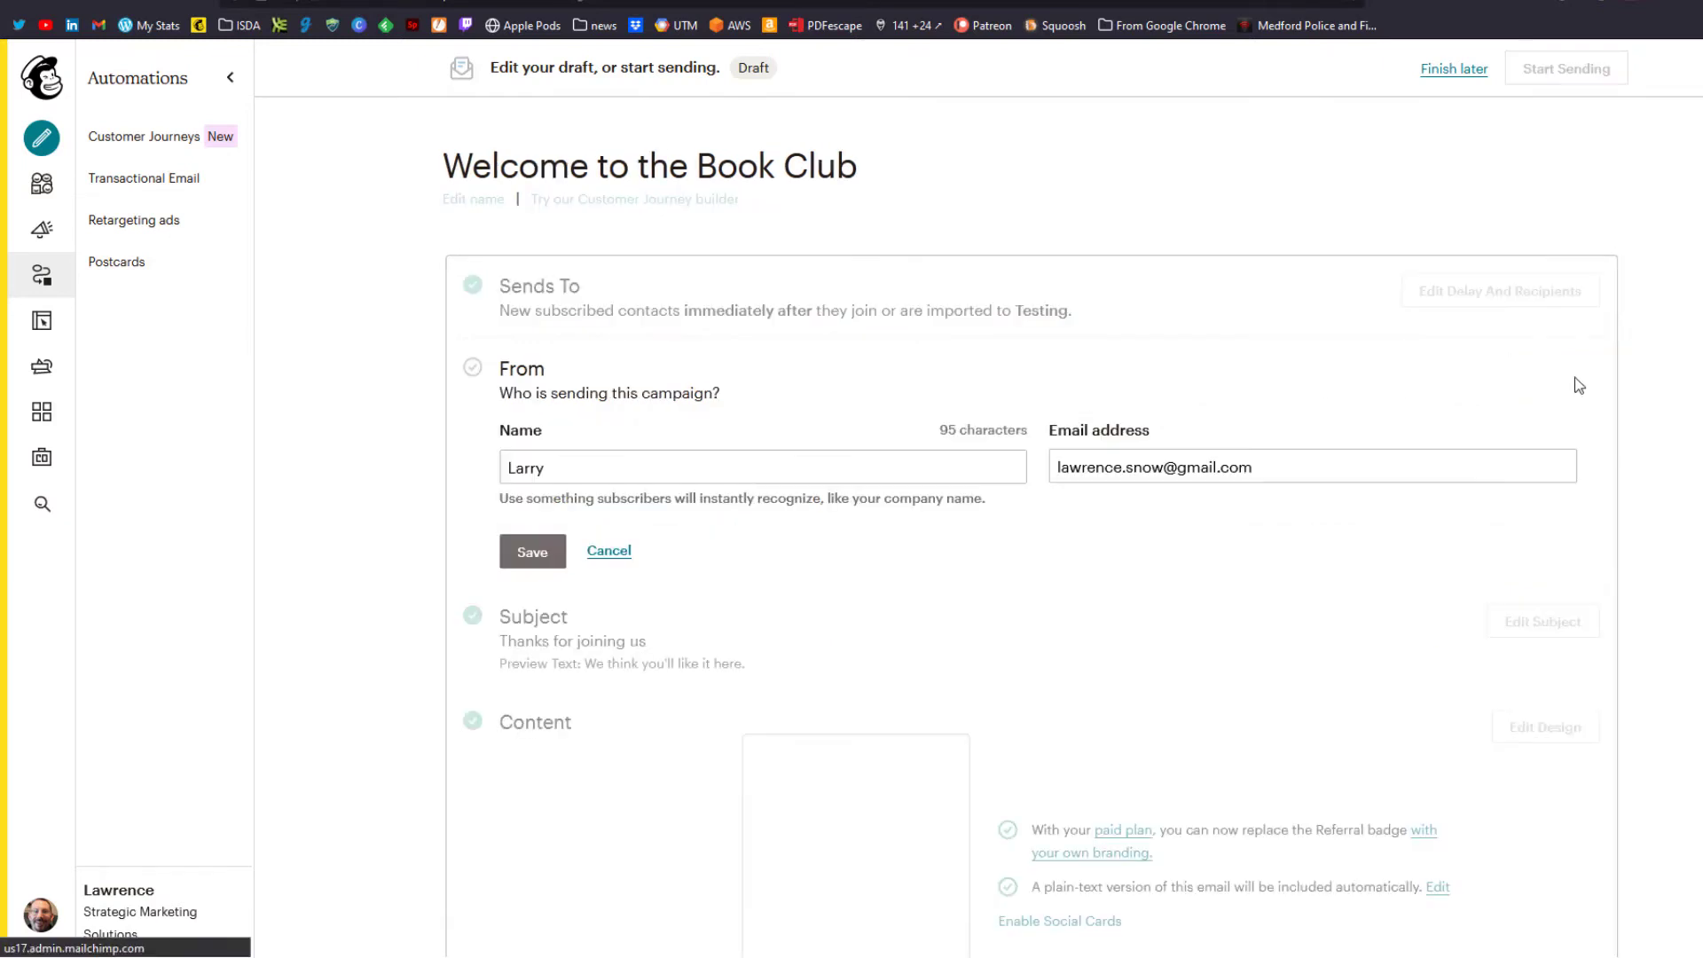
{"action": "left_click", "coordinate": [1314, 466]}
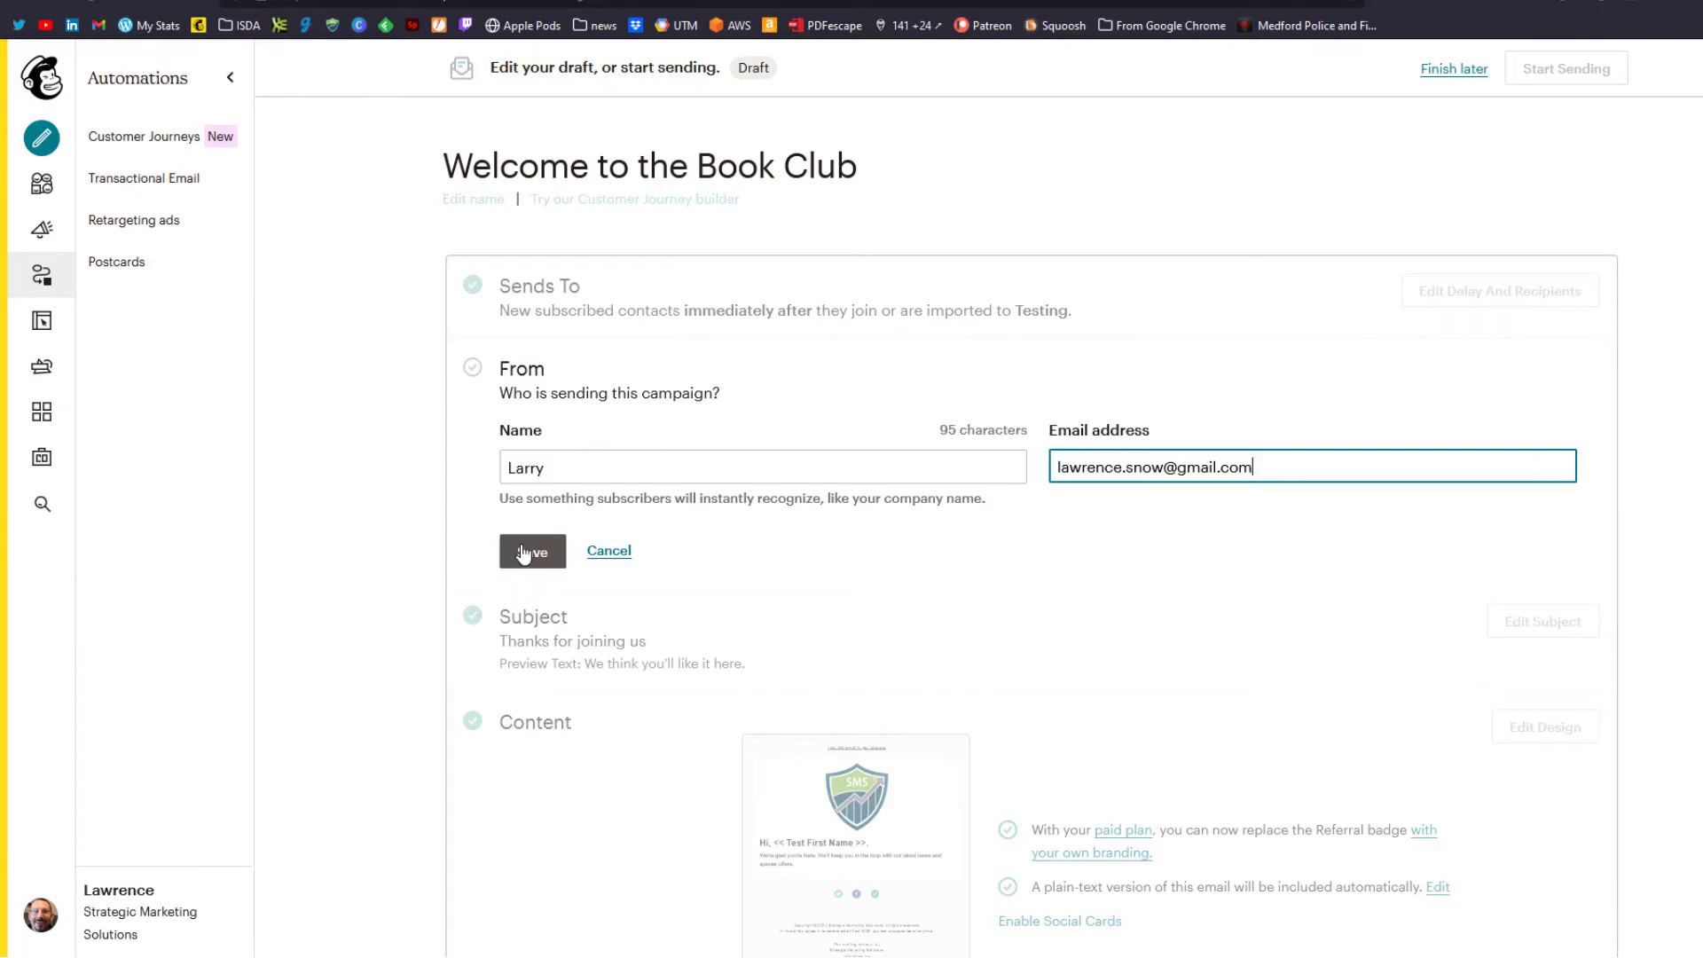
{"action": "left_click", "coordinate": [523, 554]}
Step: Set the subject to 'Welcome to the SMS Book Club 📚' and preview text 'So happy to have you as a member'
{"action": "left_click", "coordinate": [1571, 461]}
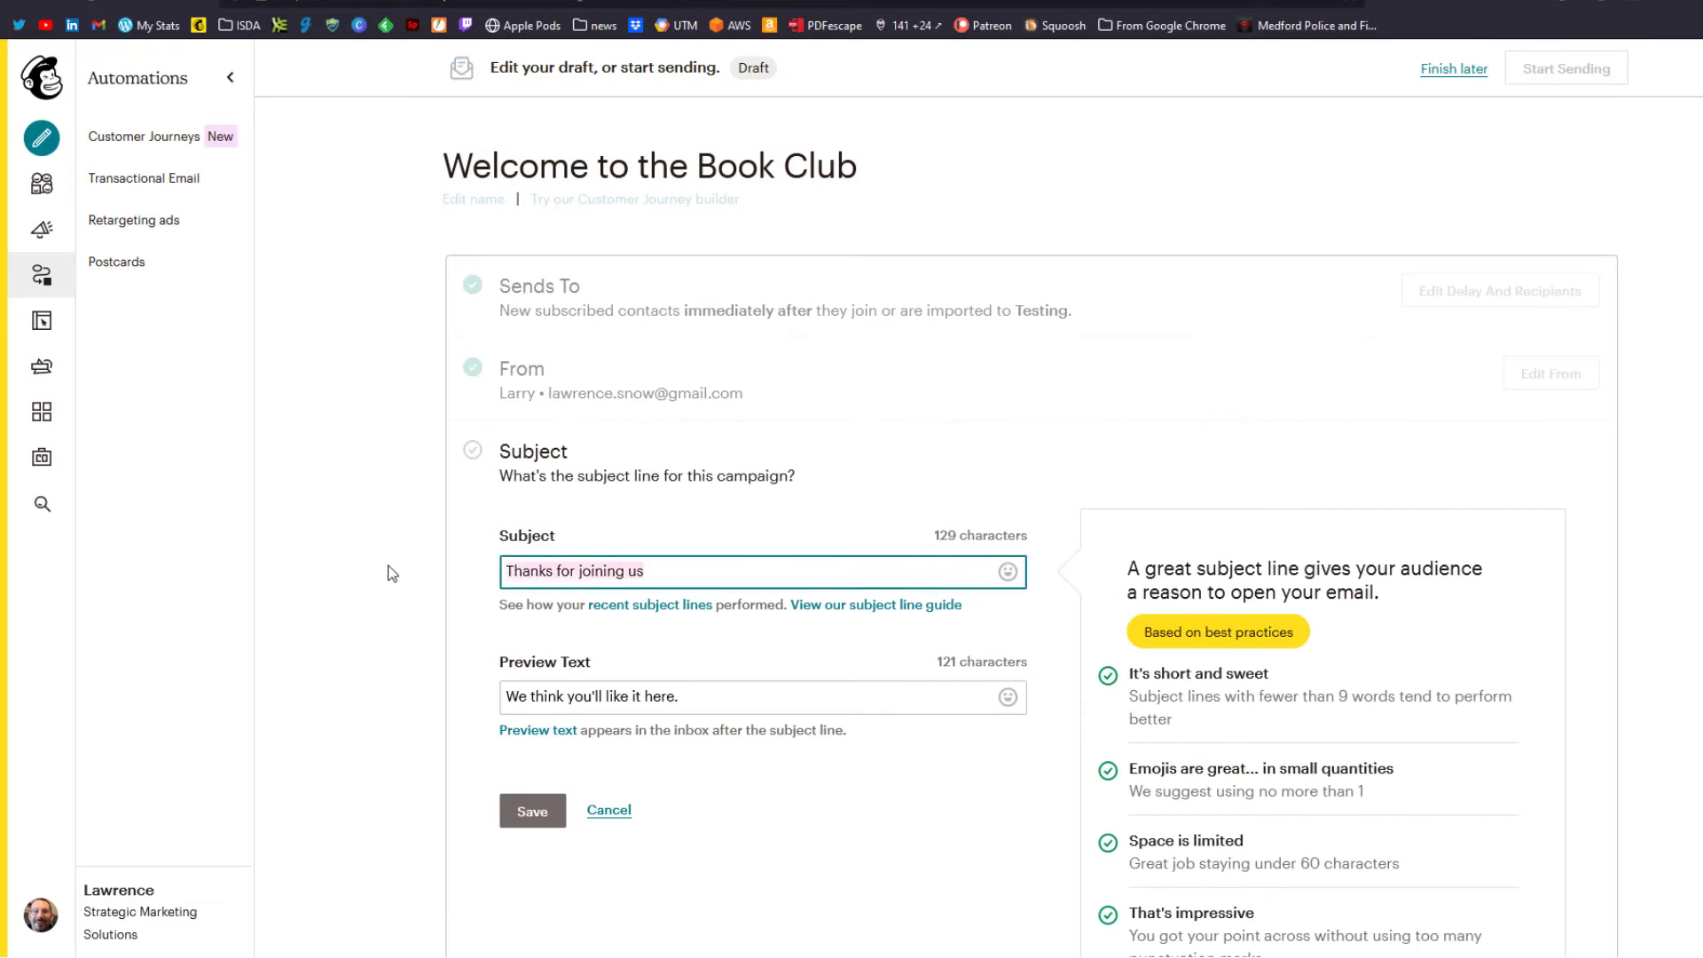
{"action": "type", "text": "Welcome to the SMS"}
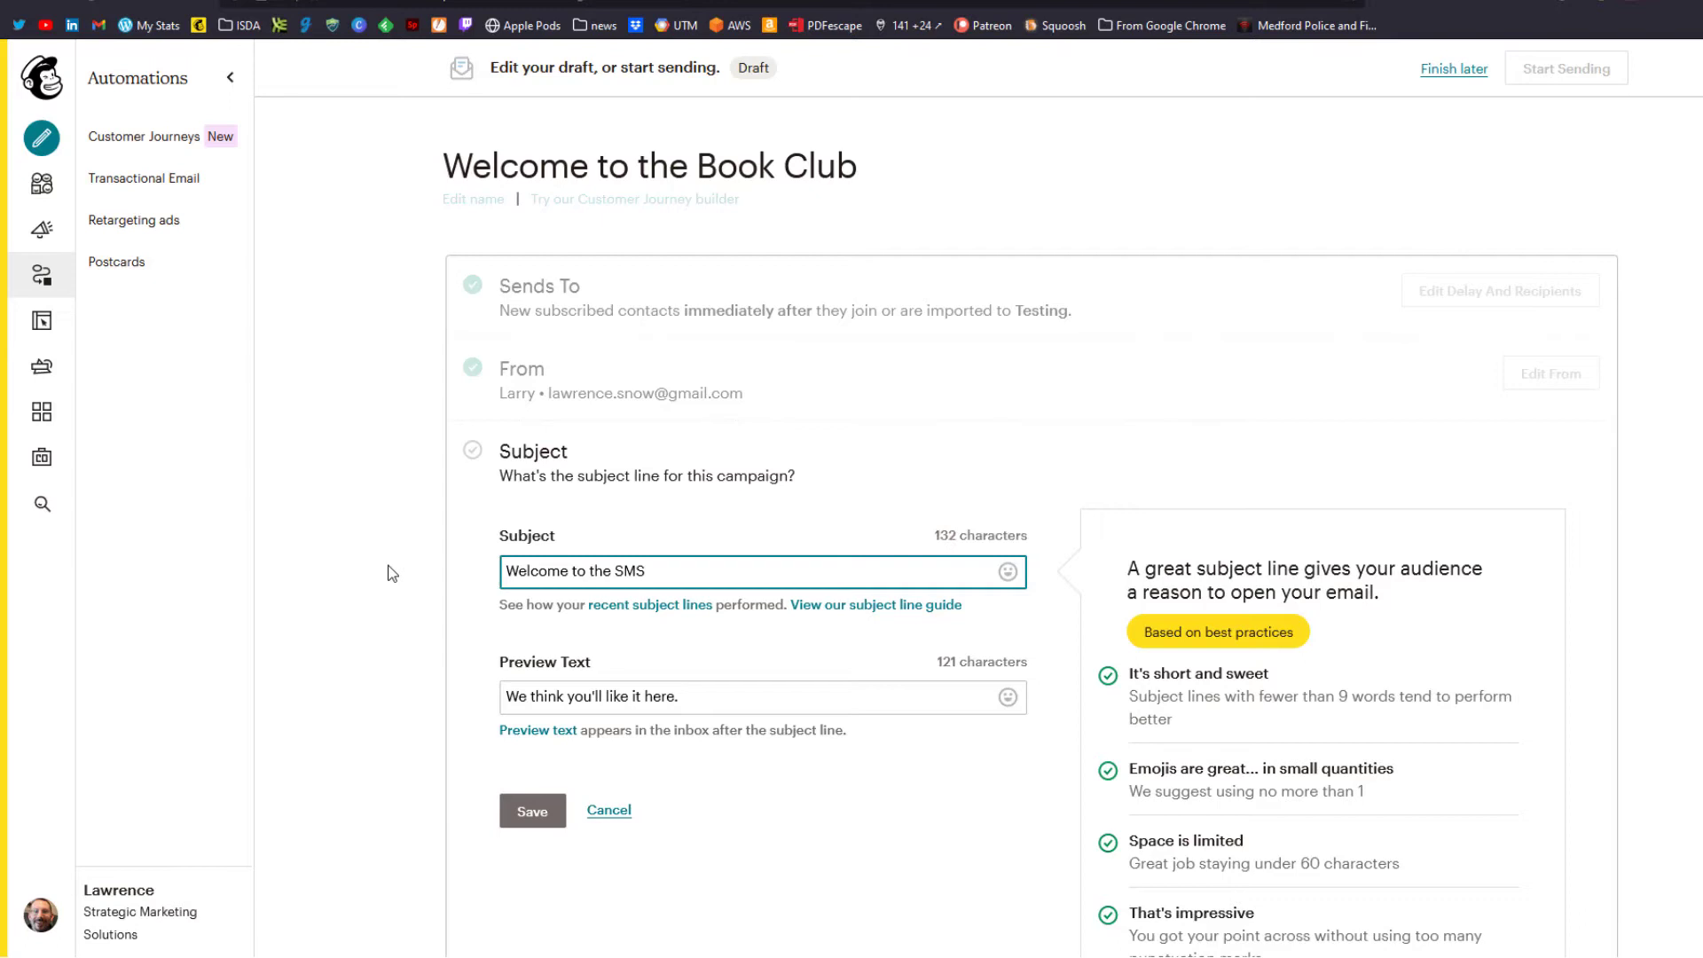
{"action": "type", "text": "S Book Club 📚"}
{"action": "left_click", "coordinate": [735, 700]}
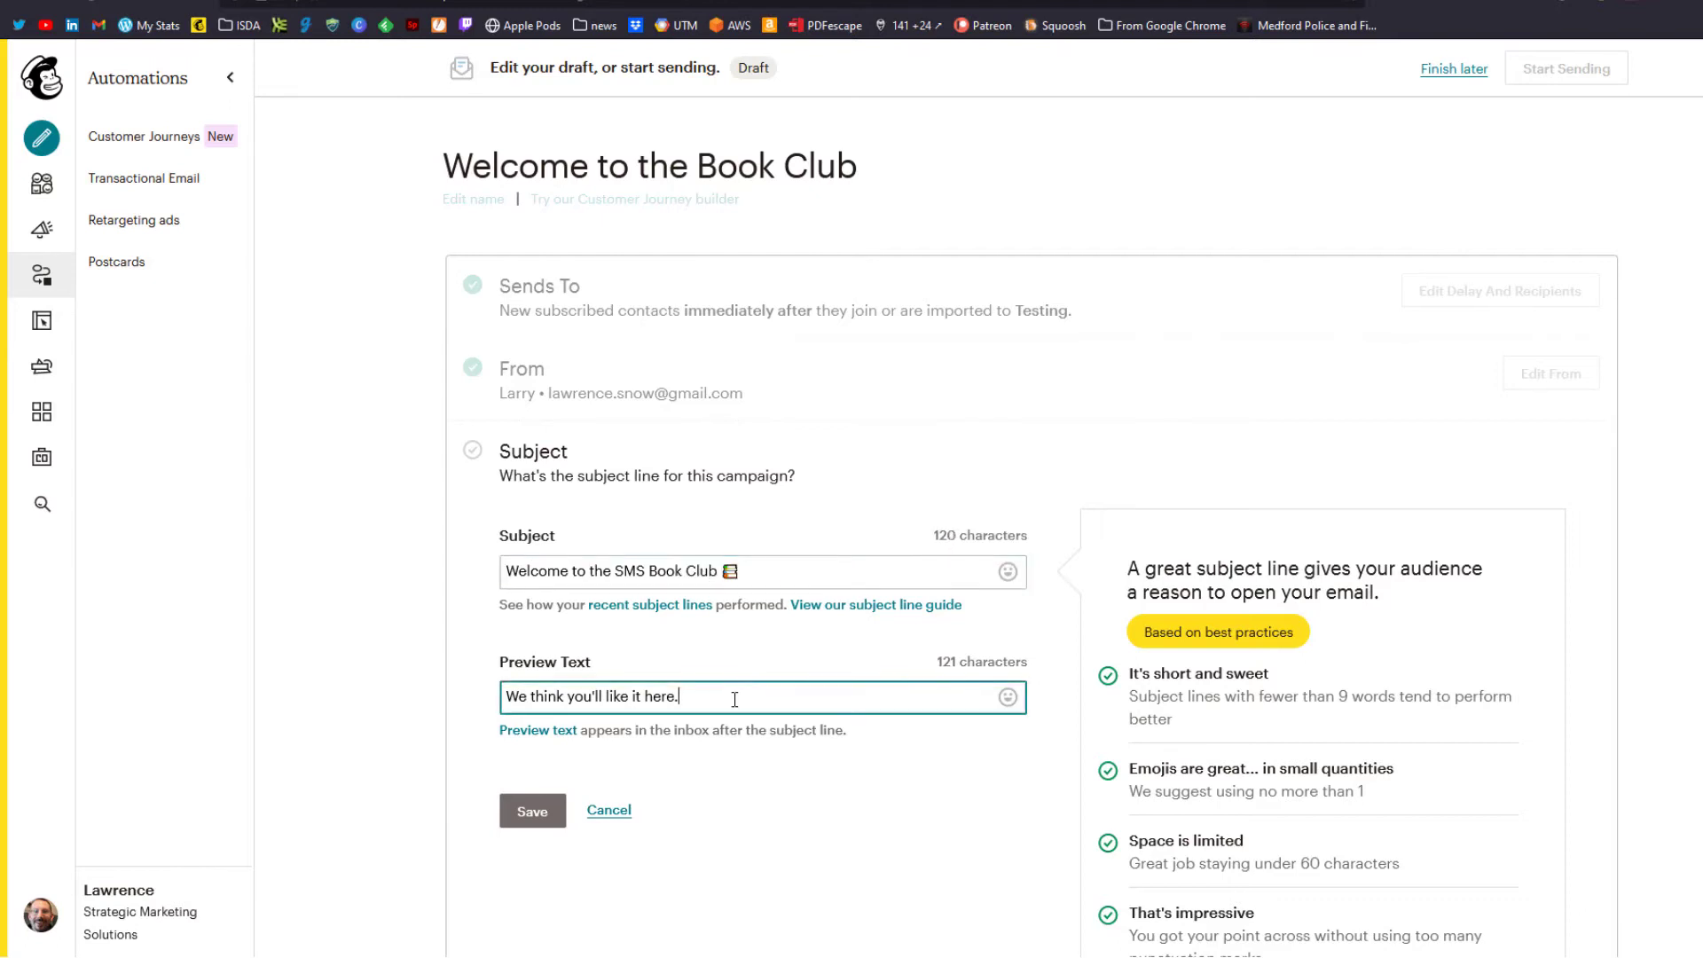
{"action": "key", "text": "ctrl+a"}
{"action": "type", "text": "So ha"}
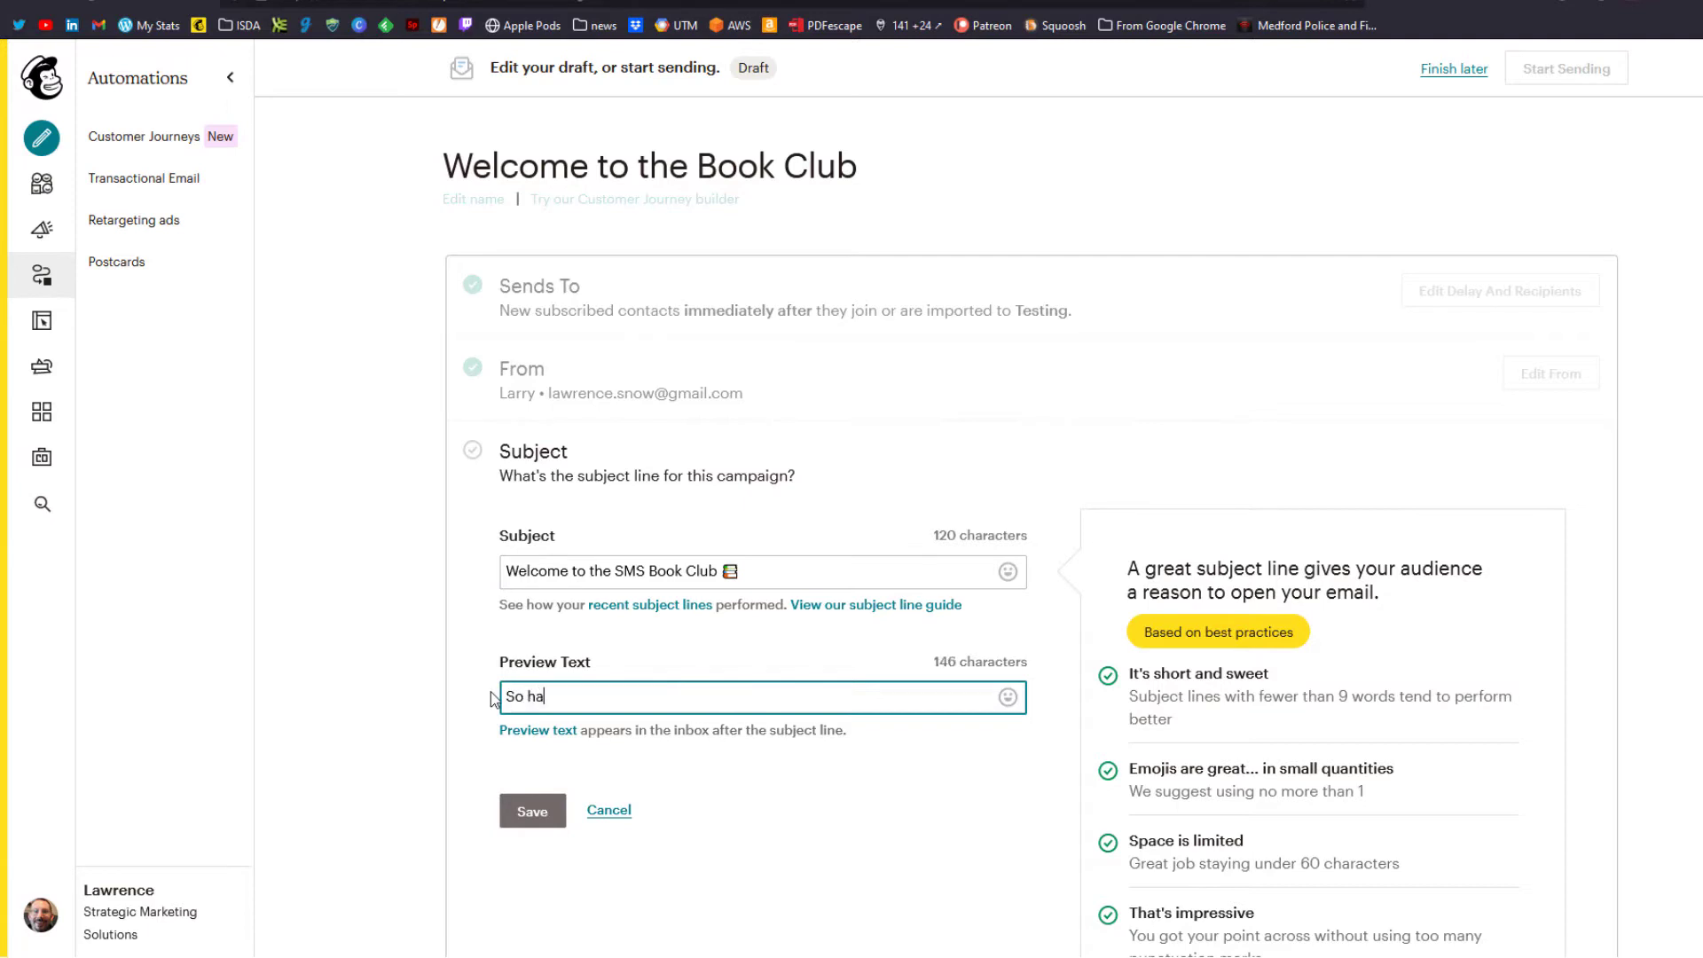
{"action": "type", "text": "ppy to have you as a member"}
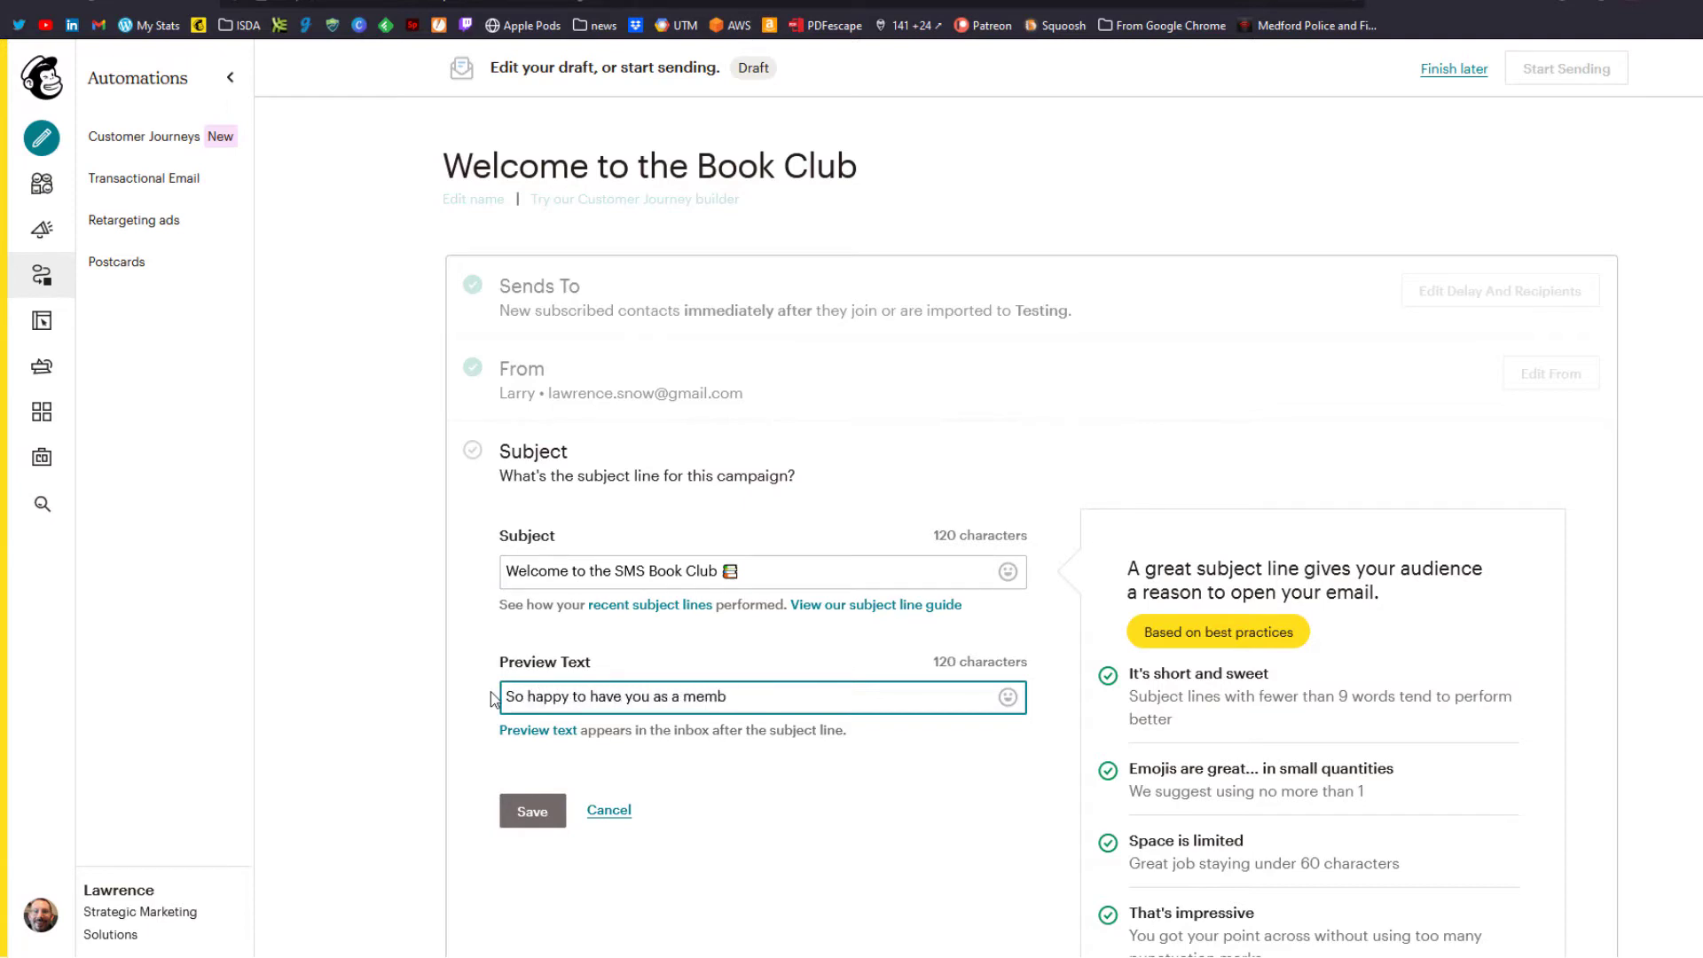
{"action": "left_click", "coordinate": [448, 737]}
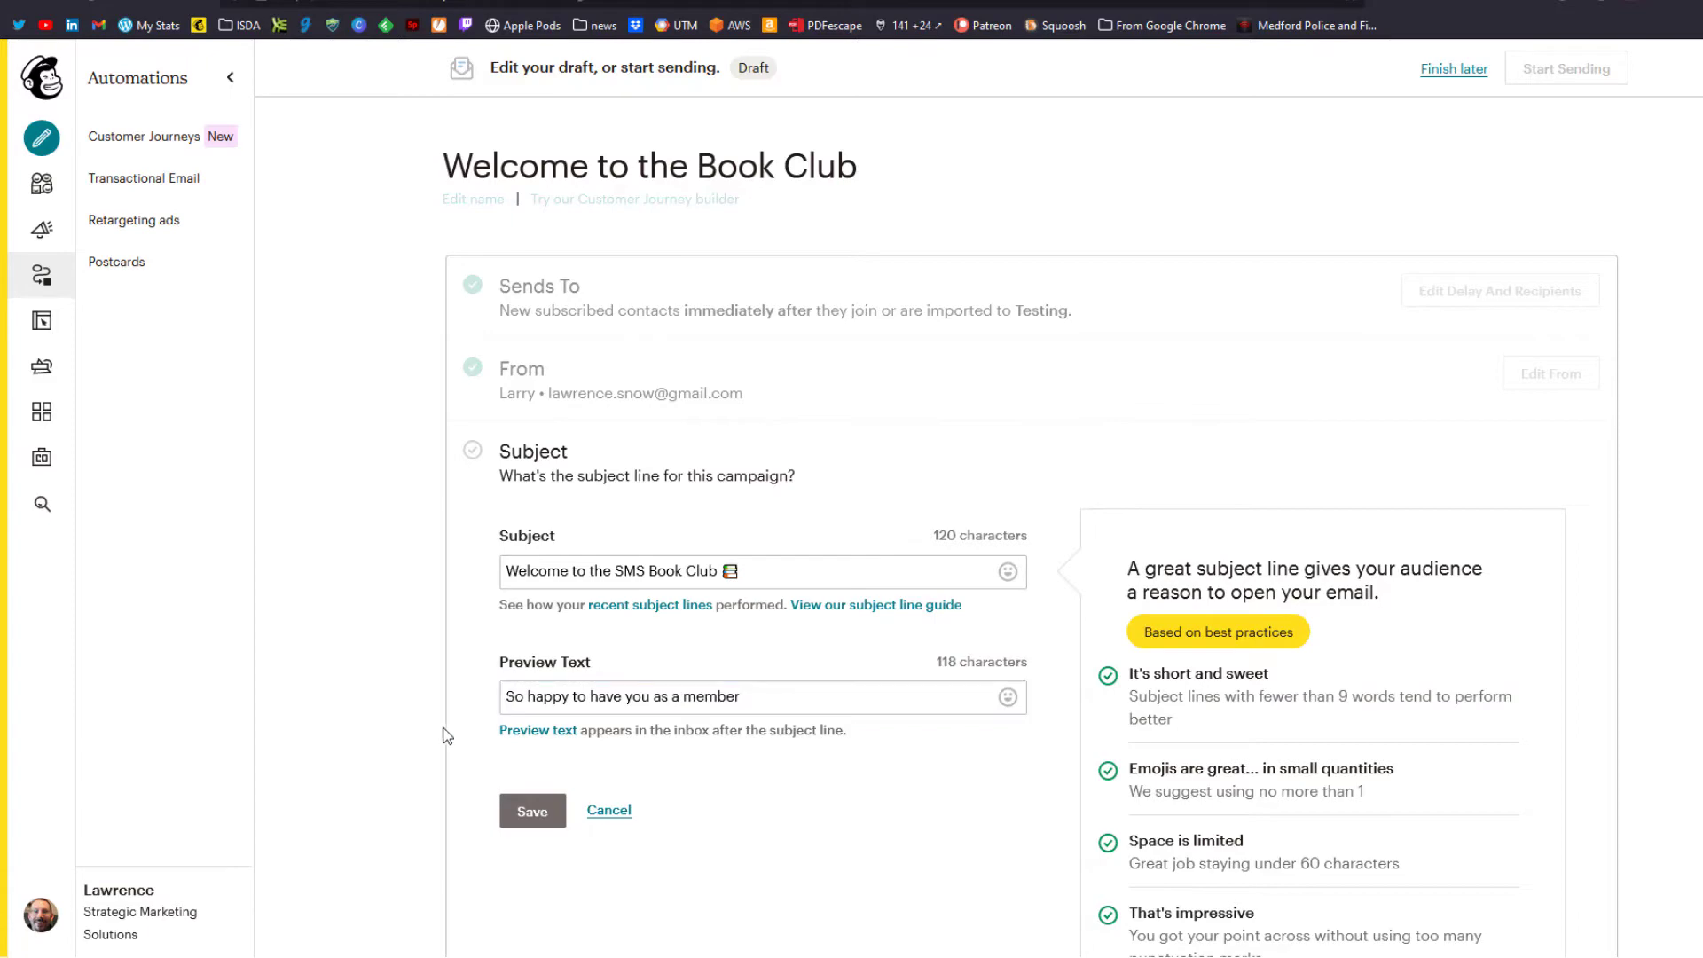
{"action": "left_click", "coordinate": [540, 823]}
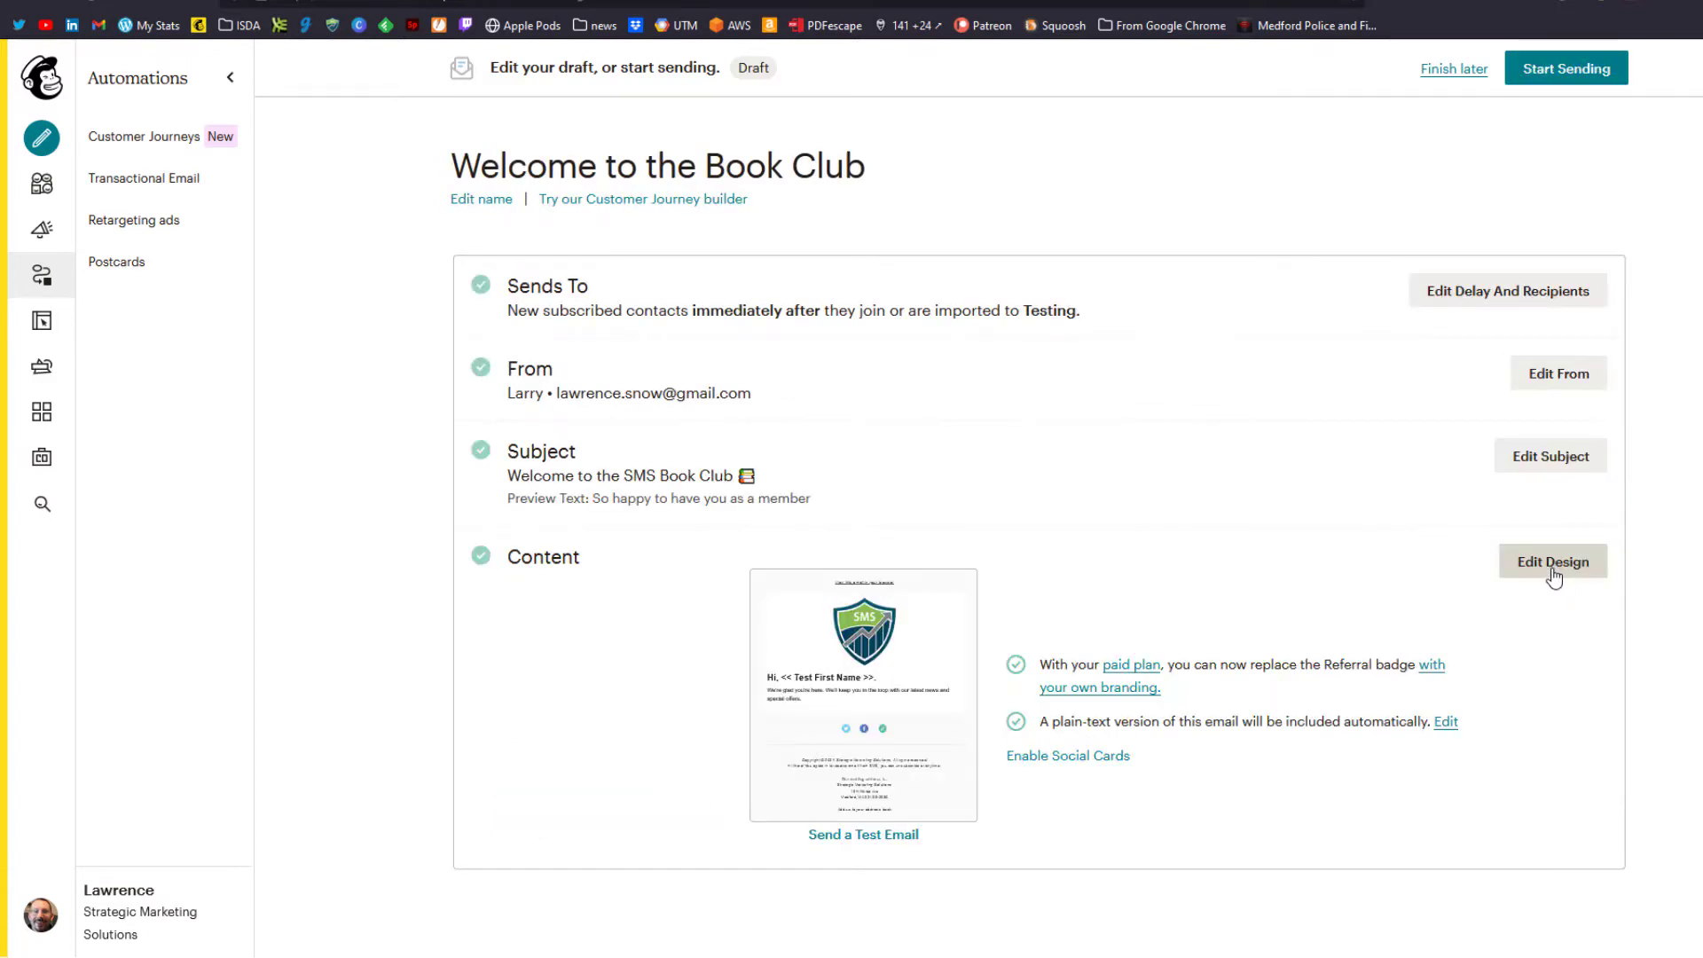
Step: Start the email design from the 1 Column template and select its main text block
{"action": "left_click", "coordinate": [1554, 577]}
{"action": "scroll", "coordinate": [361, 512], "scroll_direction": "down", "scroll_amount": 3}
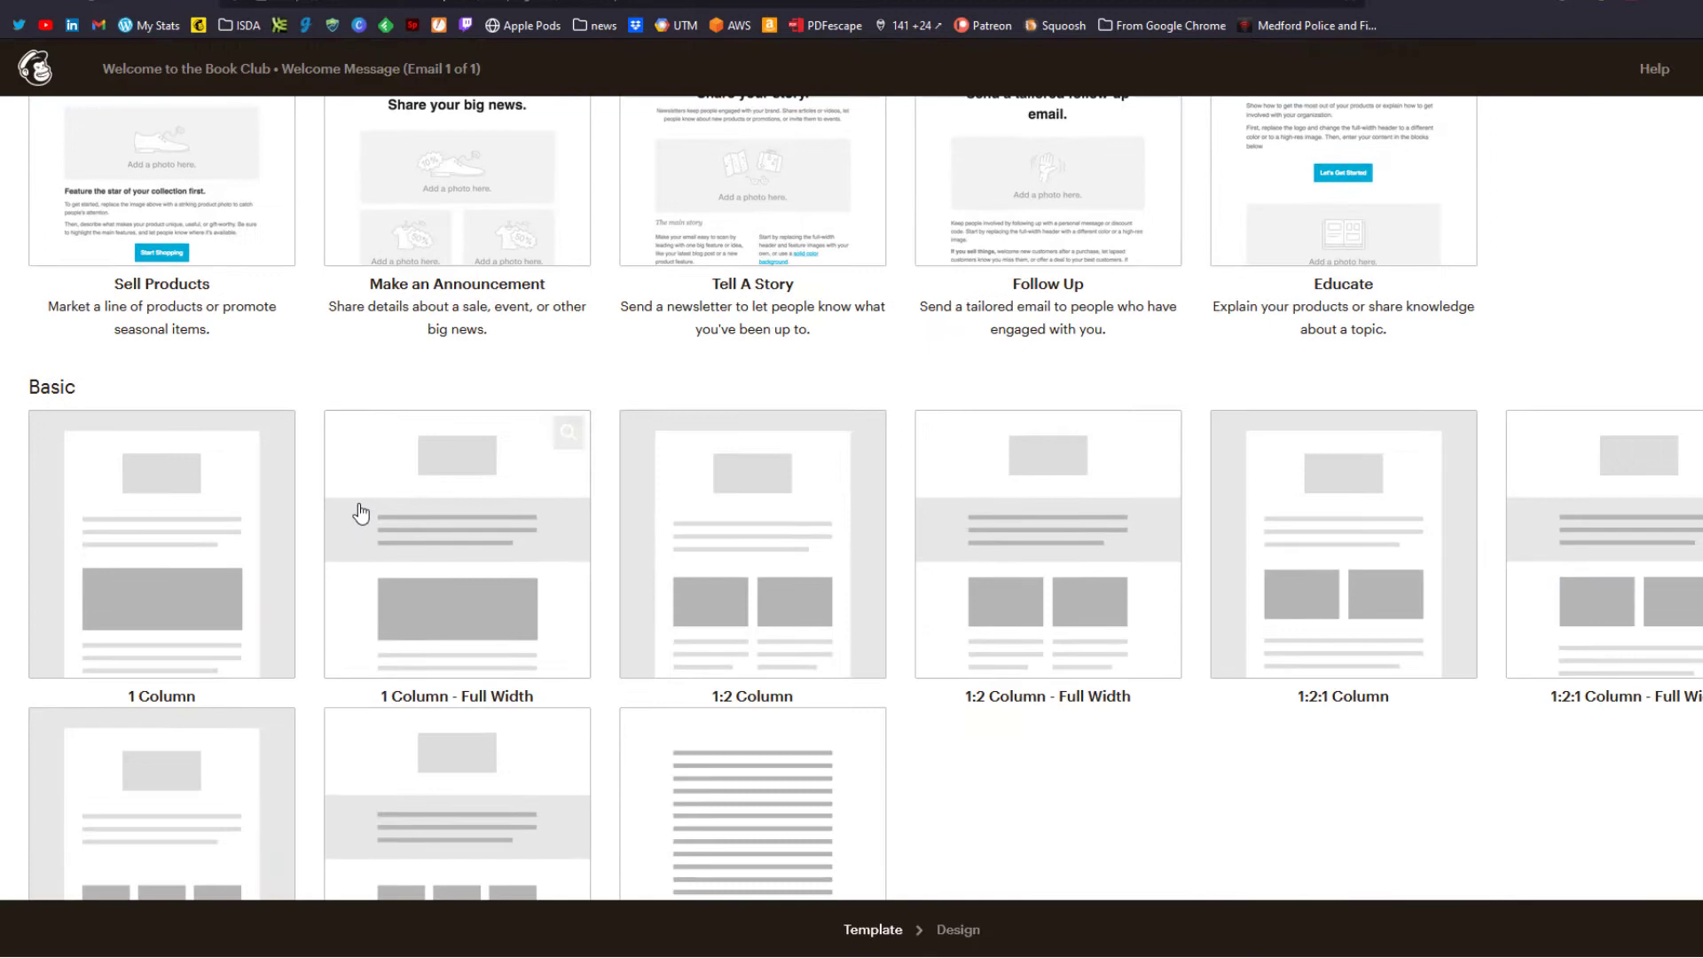
{"action": "left_click", "coordinate": [166, 483]}
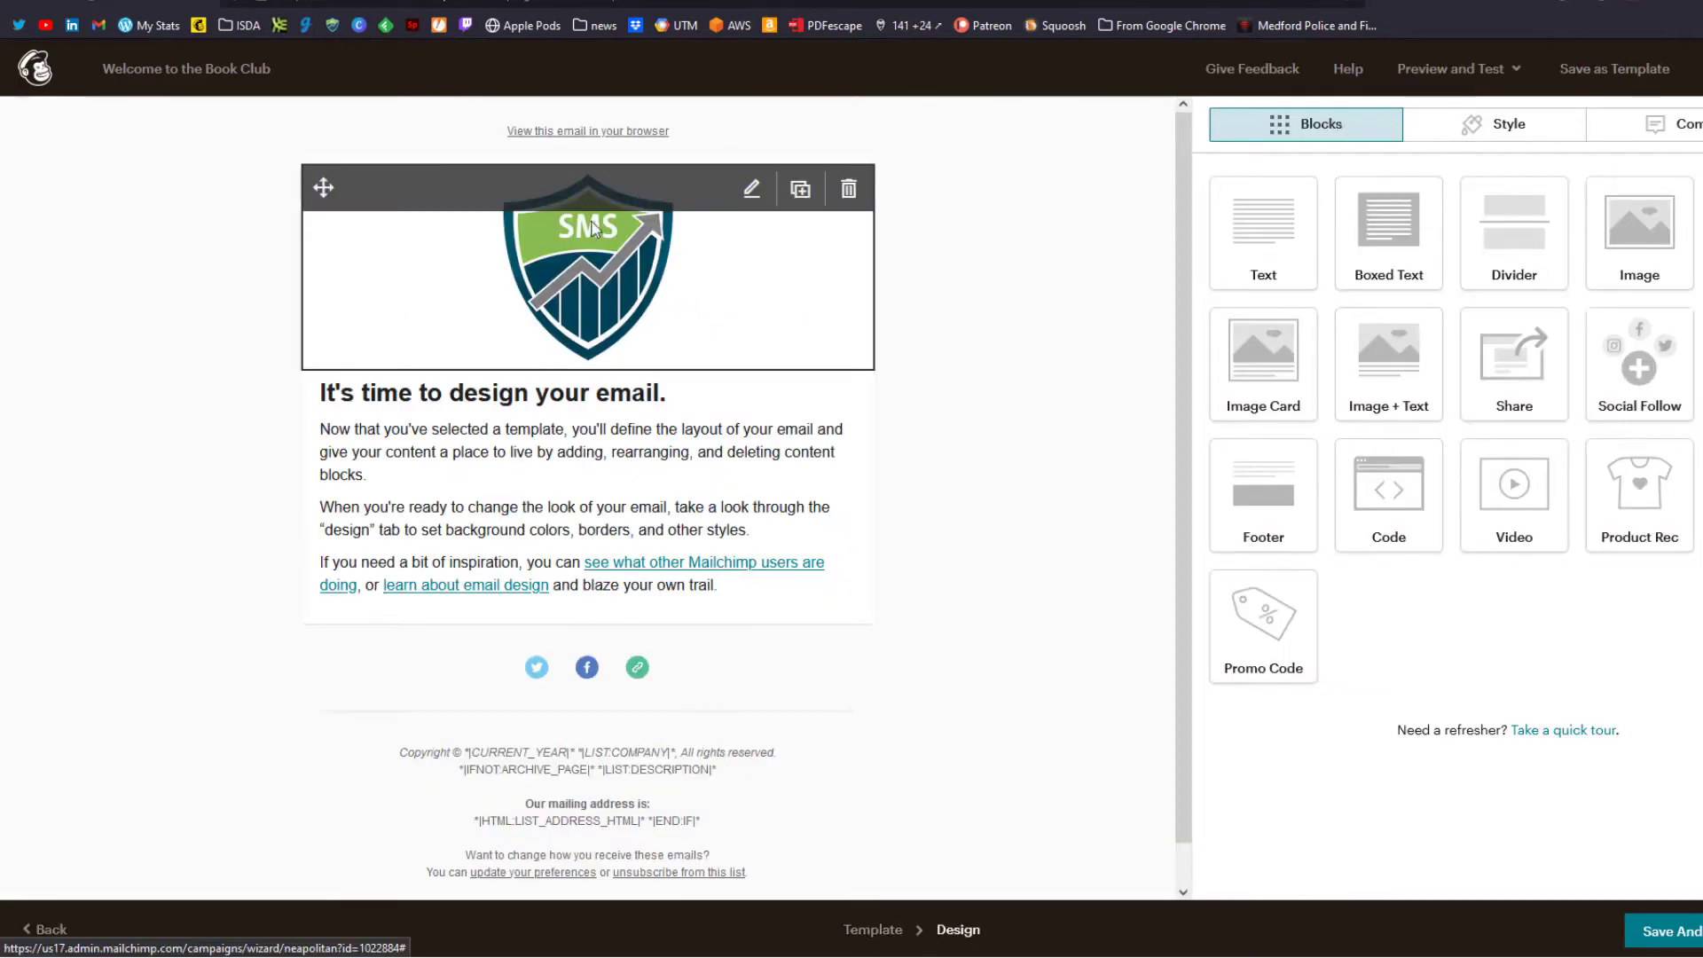
{"action": "left_click", "coordinate": [595, 260]}
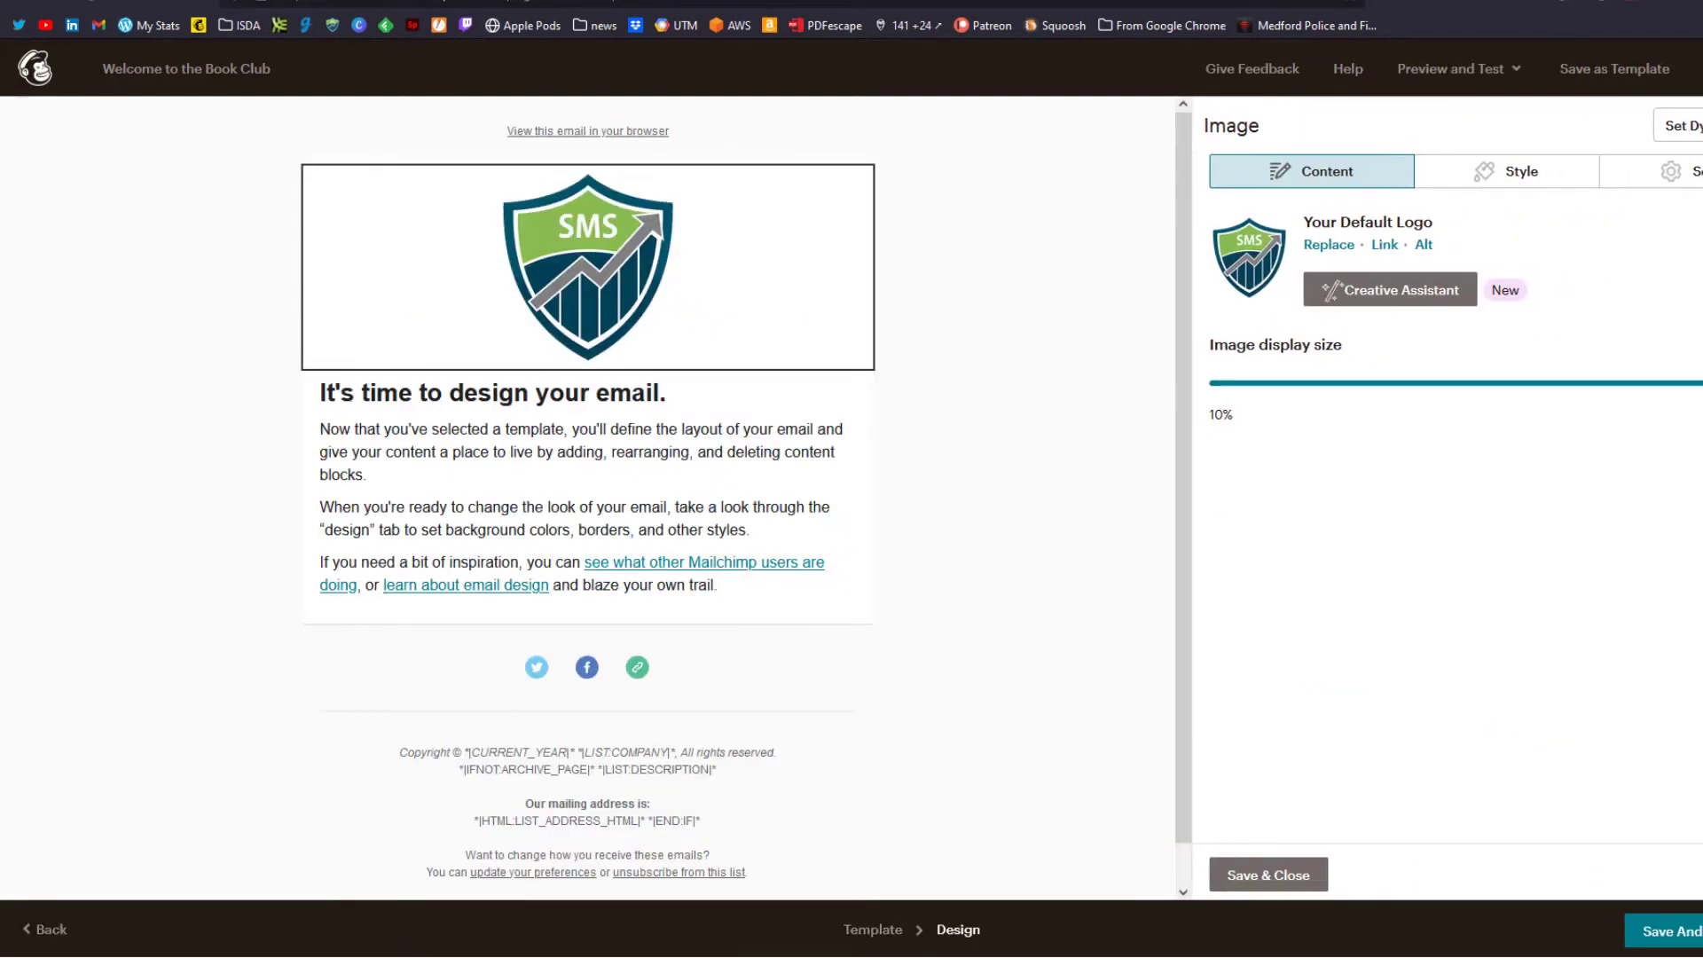
{"action": "left_click", "coordinate": [710, 568]}
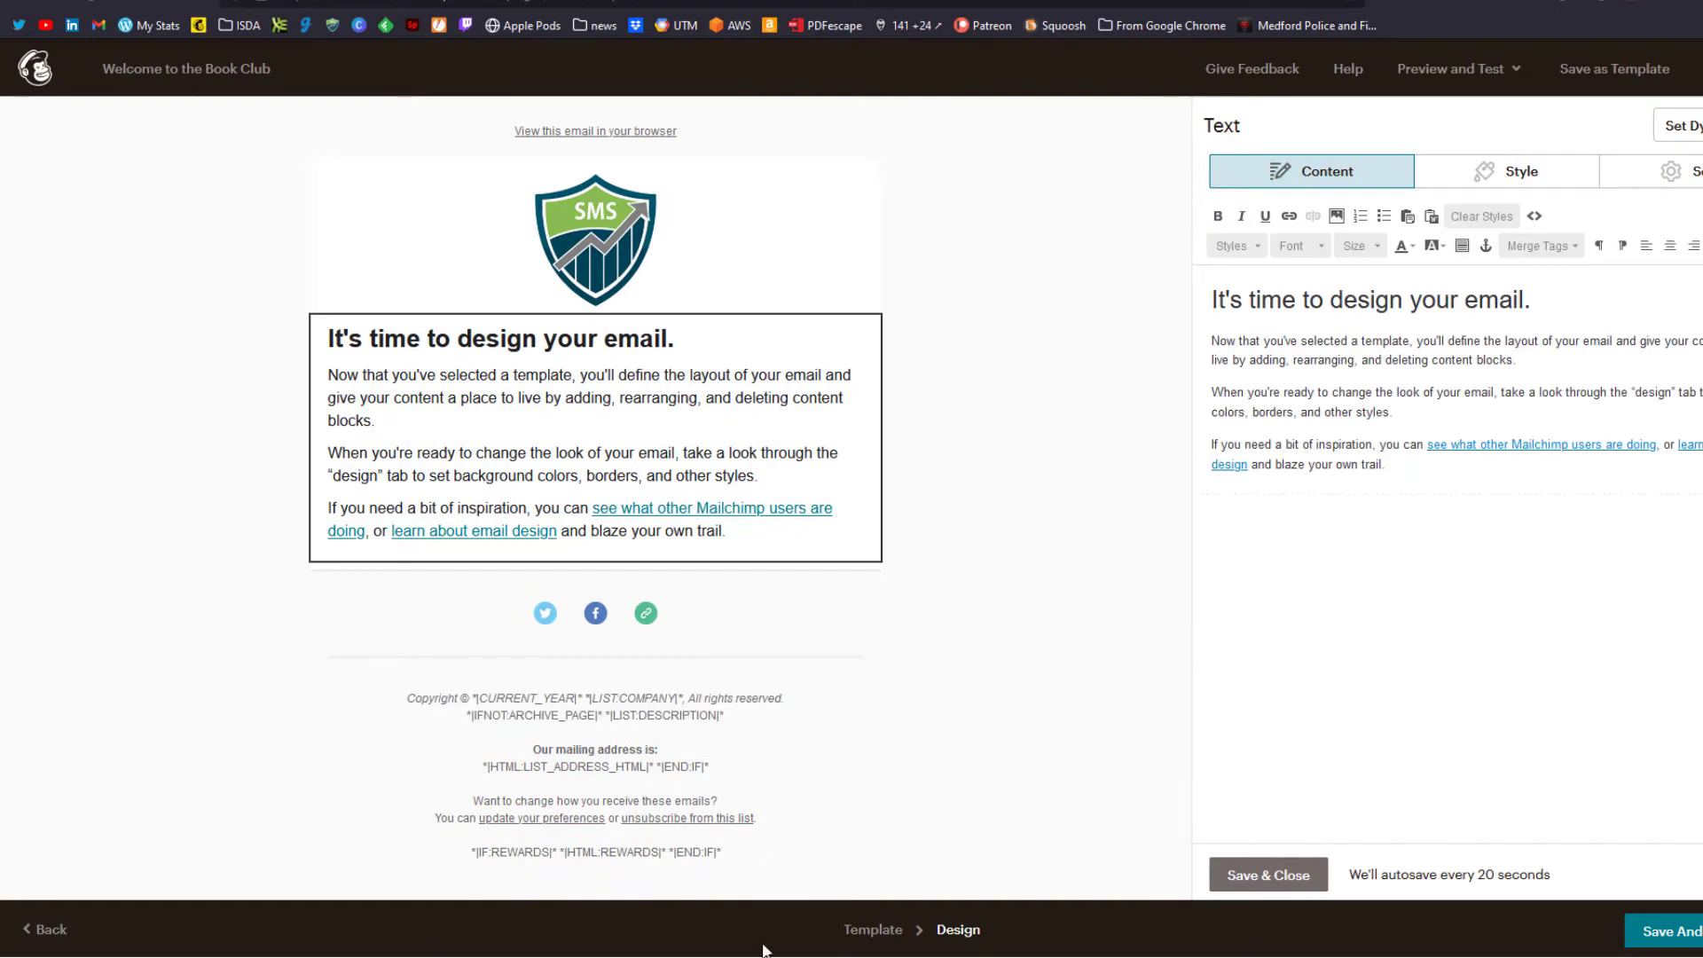
Step: Replace the three placeholder body paragraphs with the pasted Book Club text
{"action": "key", "text": "alt+Tab"}
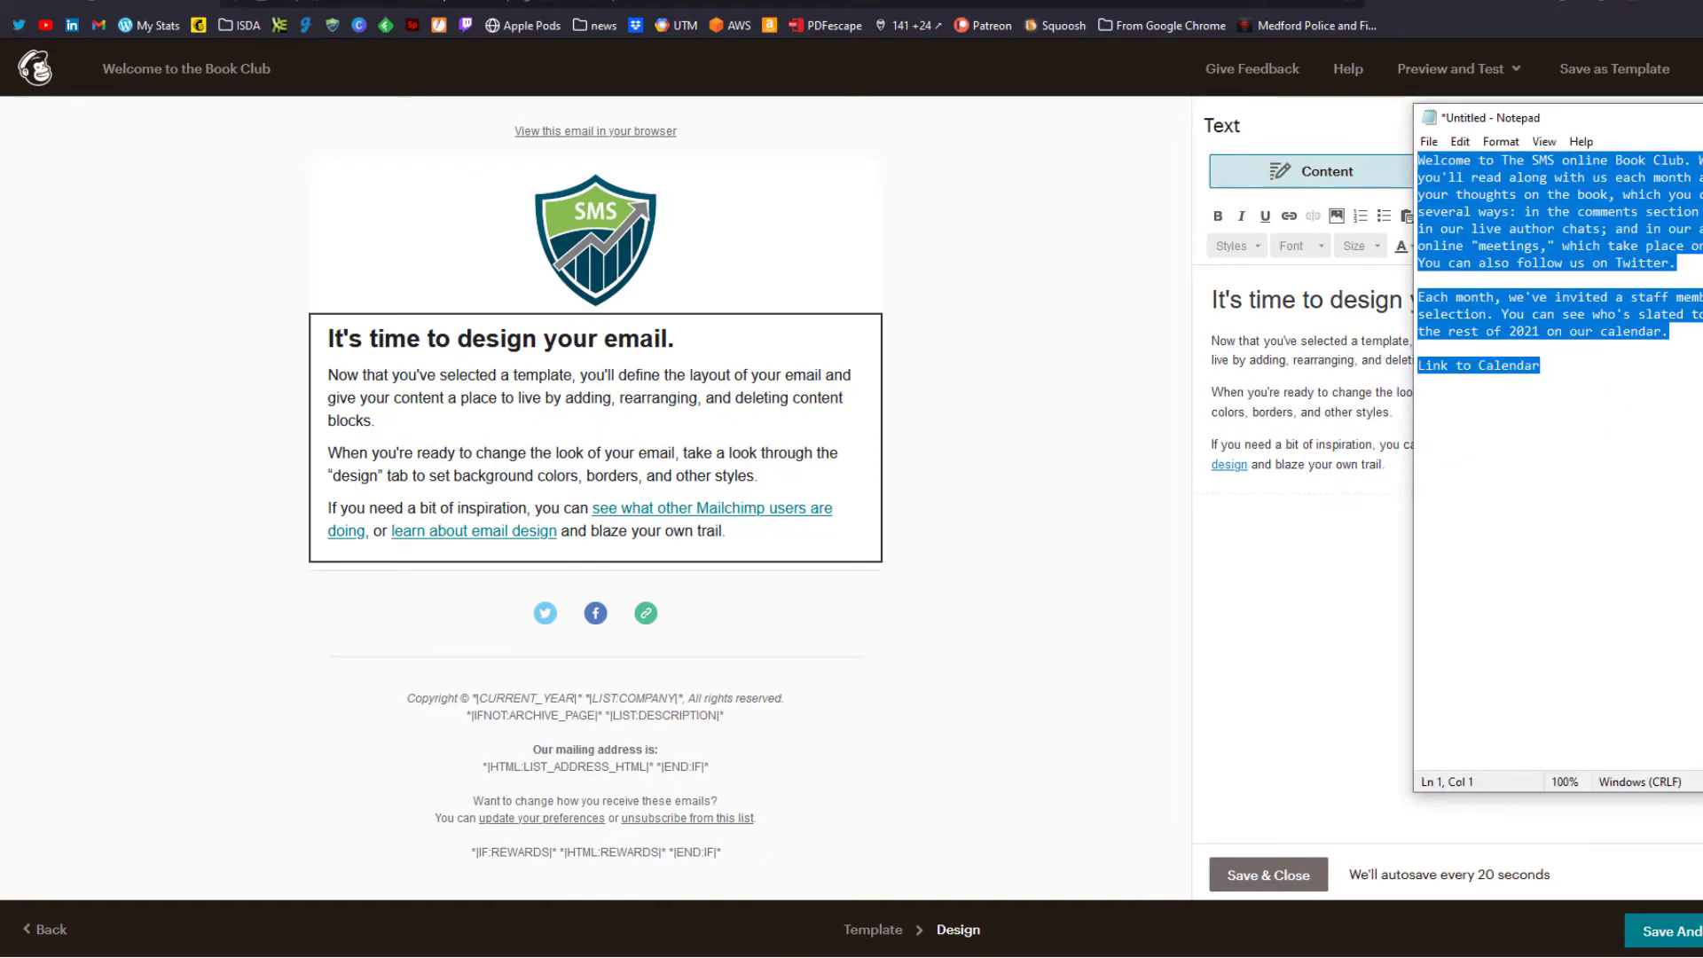
{"action": "key", "text": "alt+Tab"}
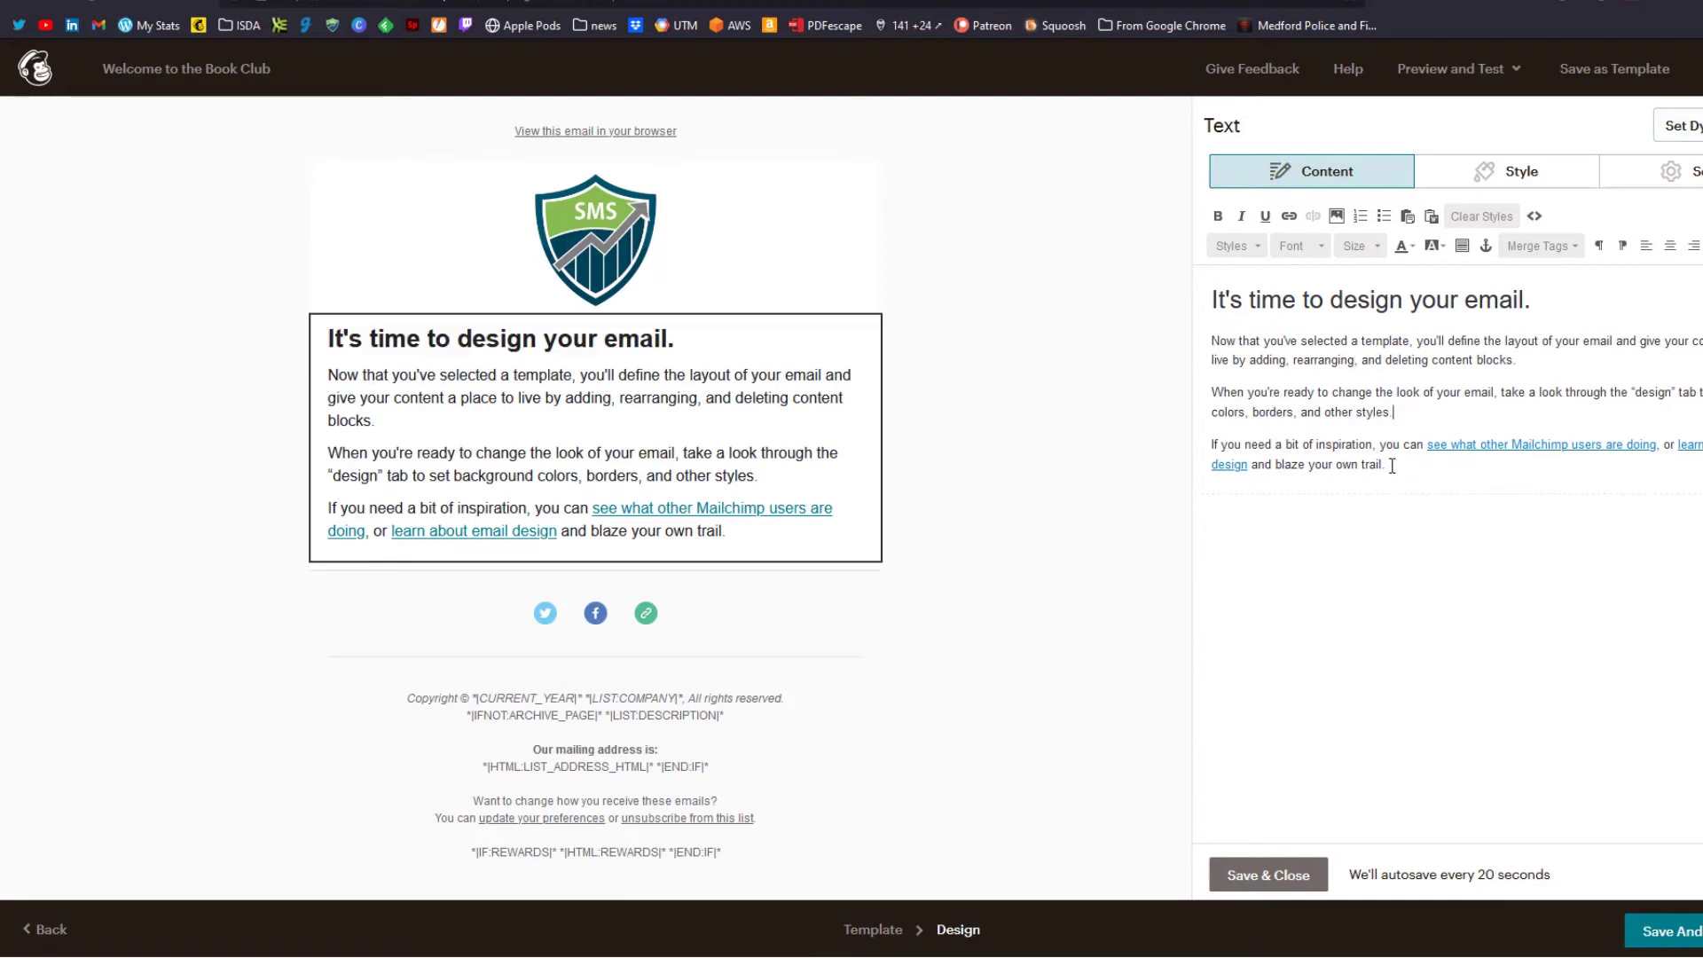
{"action": "left_click_drag", "start_coordinate": [1392, 466], "coordinate": [1196, 334]}
{"action": "type", "text": "Welcome to The SMS online Book Club. We hope you'll read along with us each month and share your thoughts on the book, which you can do in several ways: in the comments section of the blog; in our live author chats; and in our all-day online \"meetings,\" which take place once a month. You can also follow us on Twitter.  Each month, we've invited a staff member to make a selection. You can see who's slated to choose for the rest of 2021 on our calendar.  Link to Calendar"}
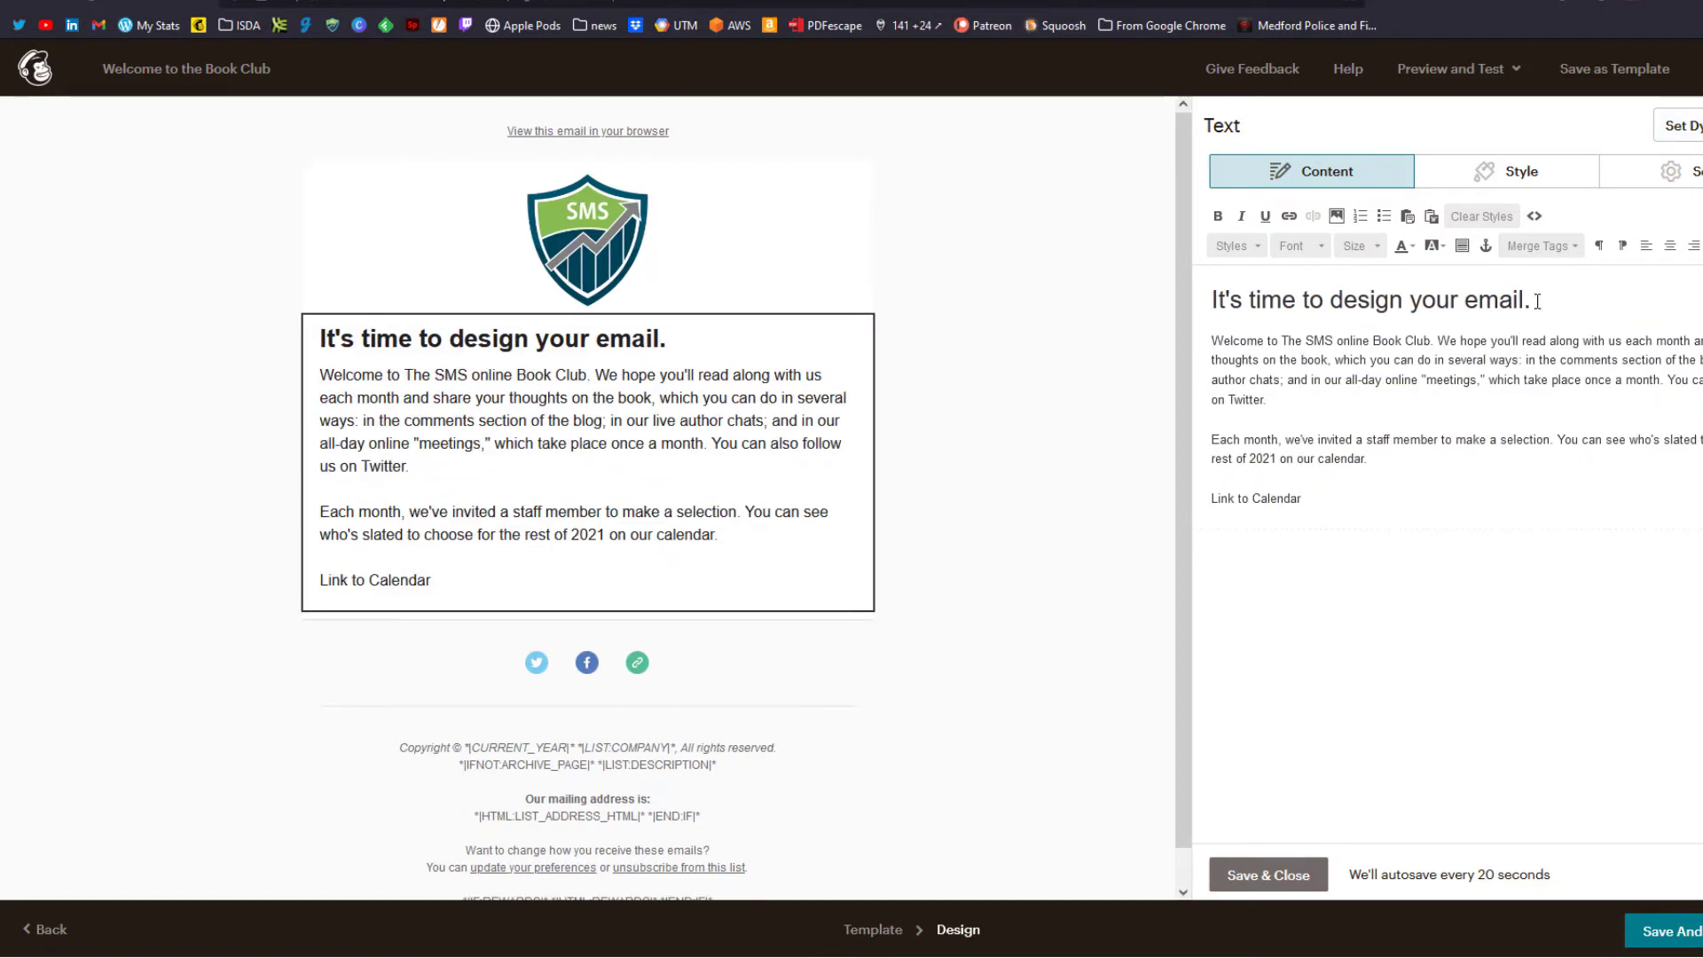
{"action": "left_click_drag", "start_coordinate": [1301, 498], "coordinate": [1210, 494]}
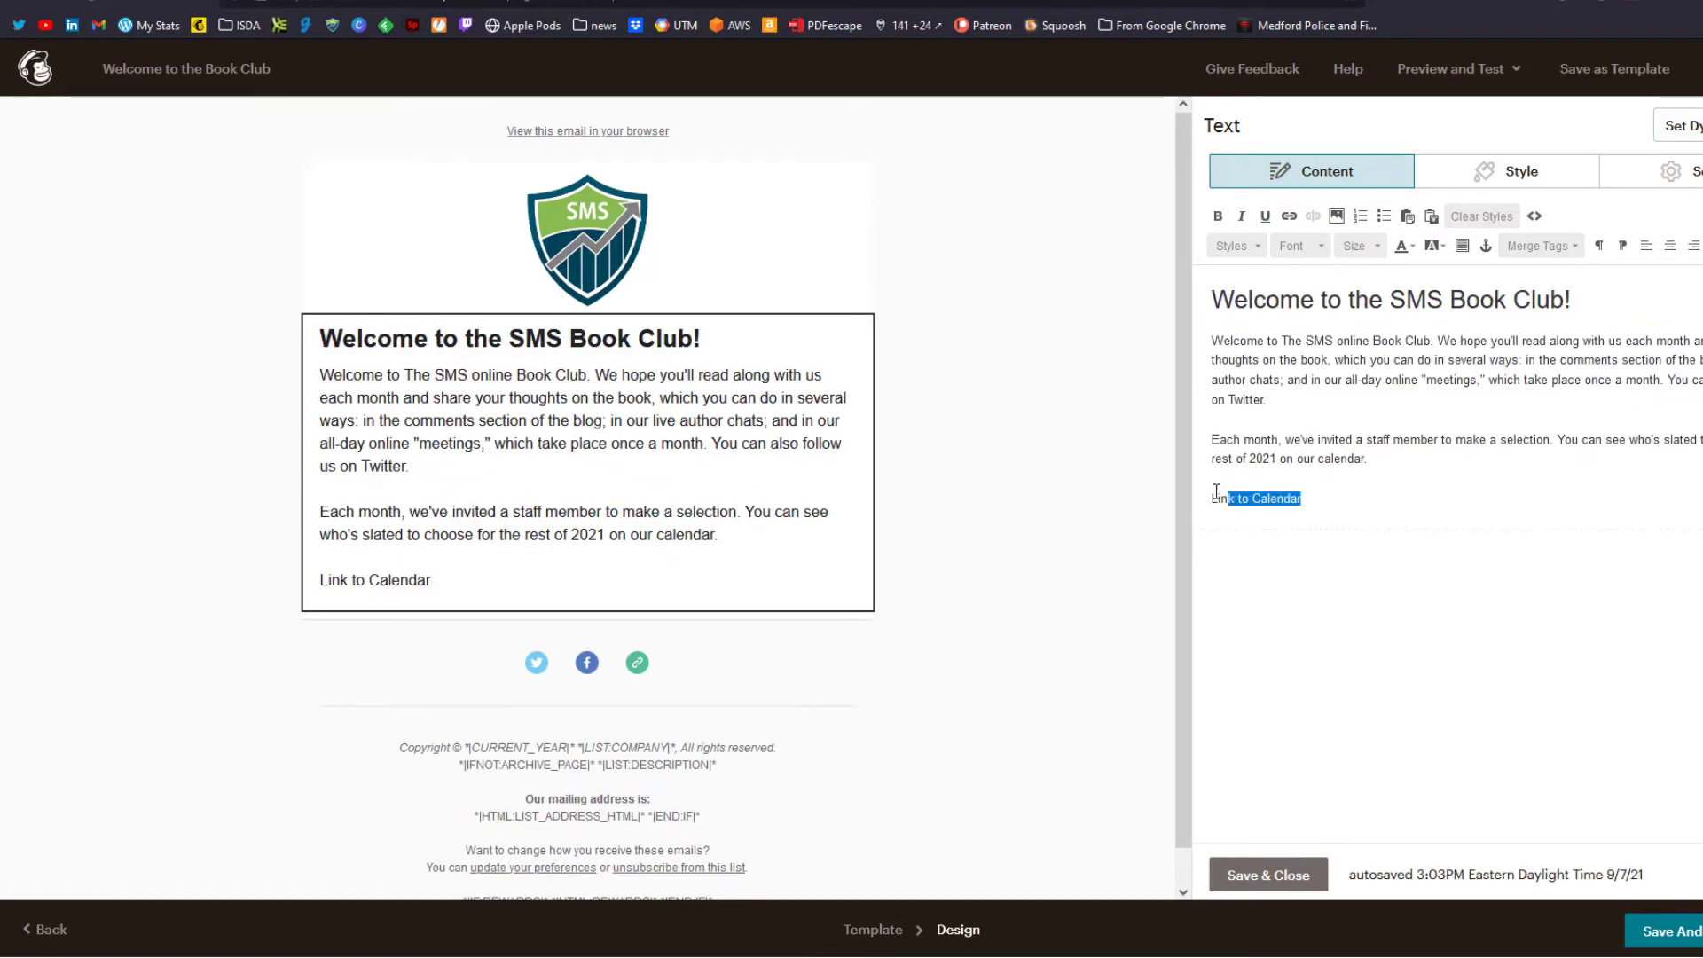
{"action": "left_click", "coordinate": [1289, 216]}
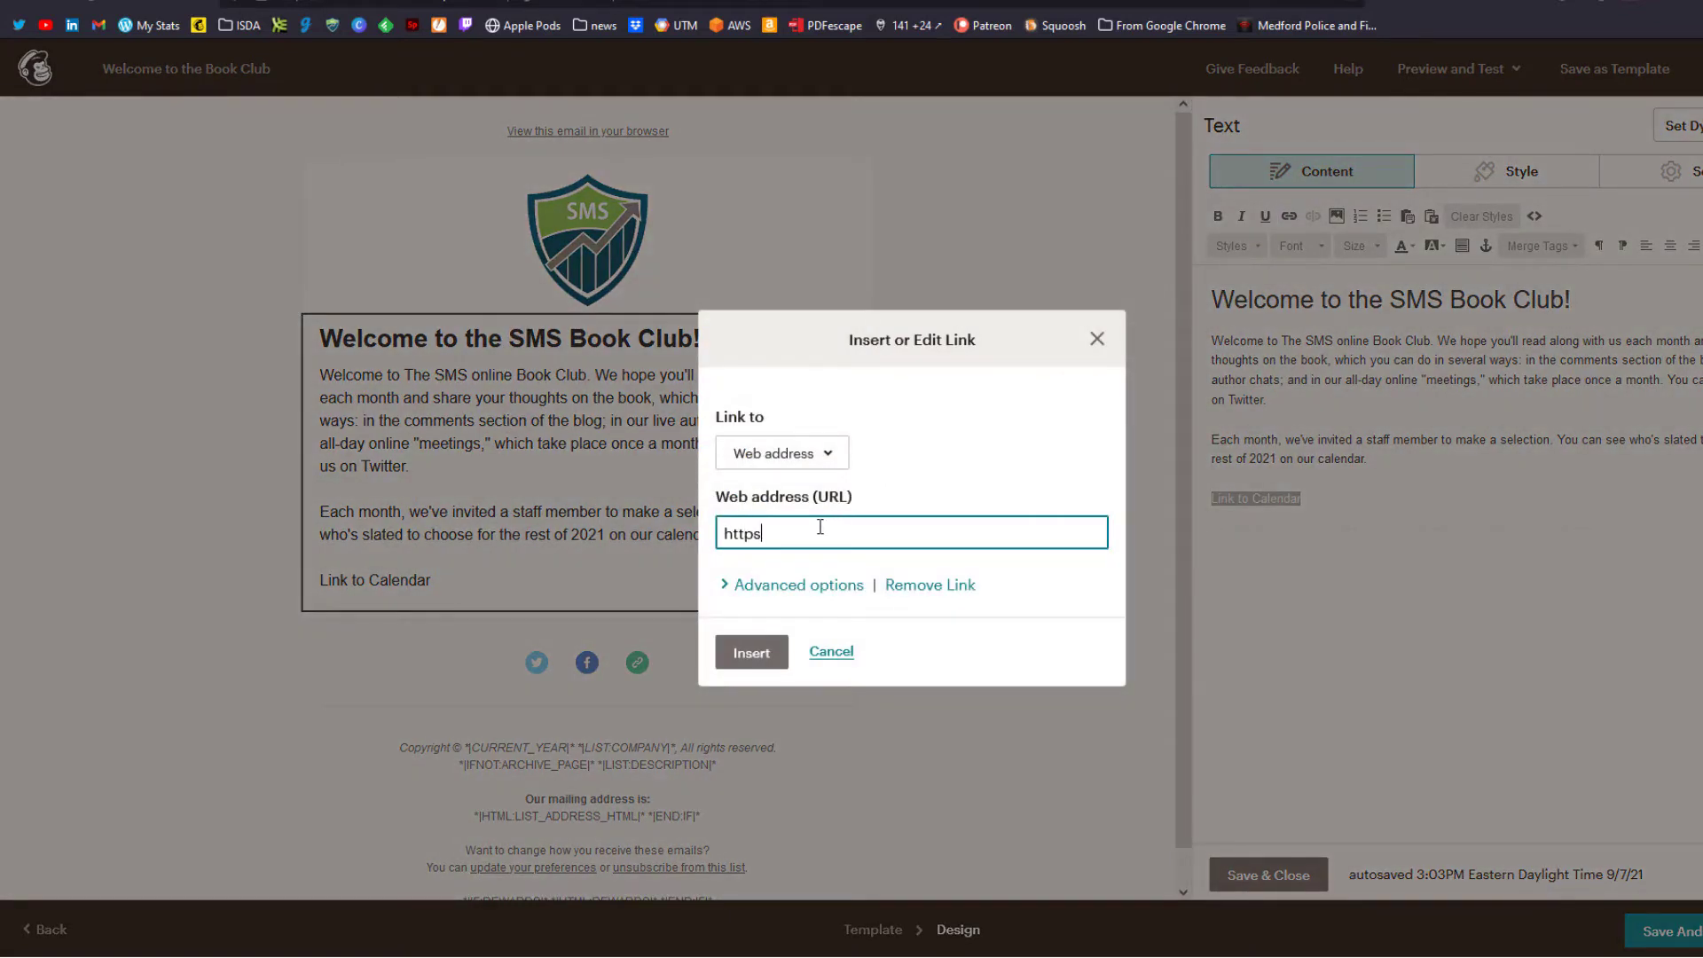
{"action": "type", "text": "https://larrysnow.me"}
{"action": "left_click", "coordinate": [752, 653]}
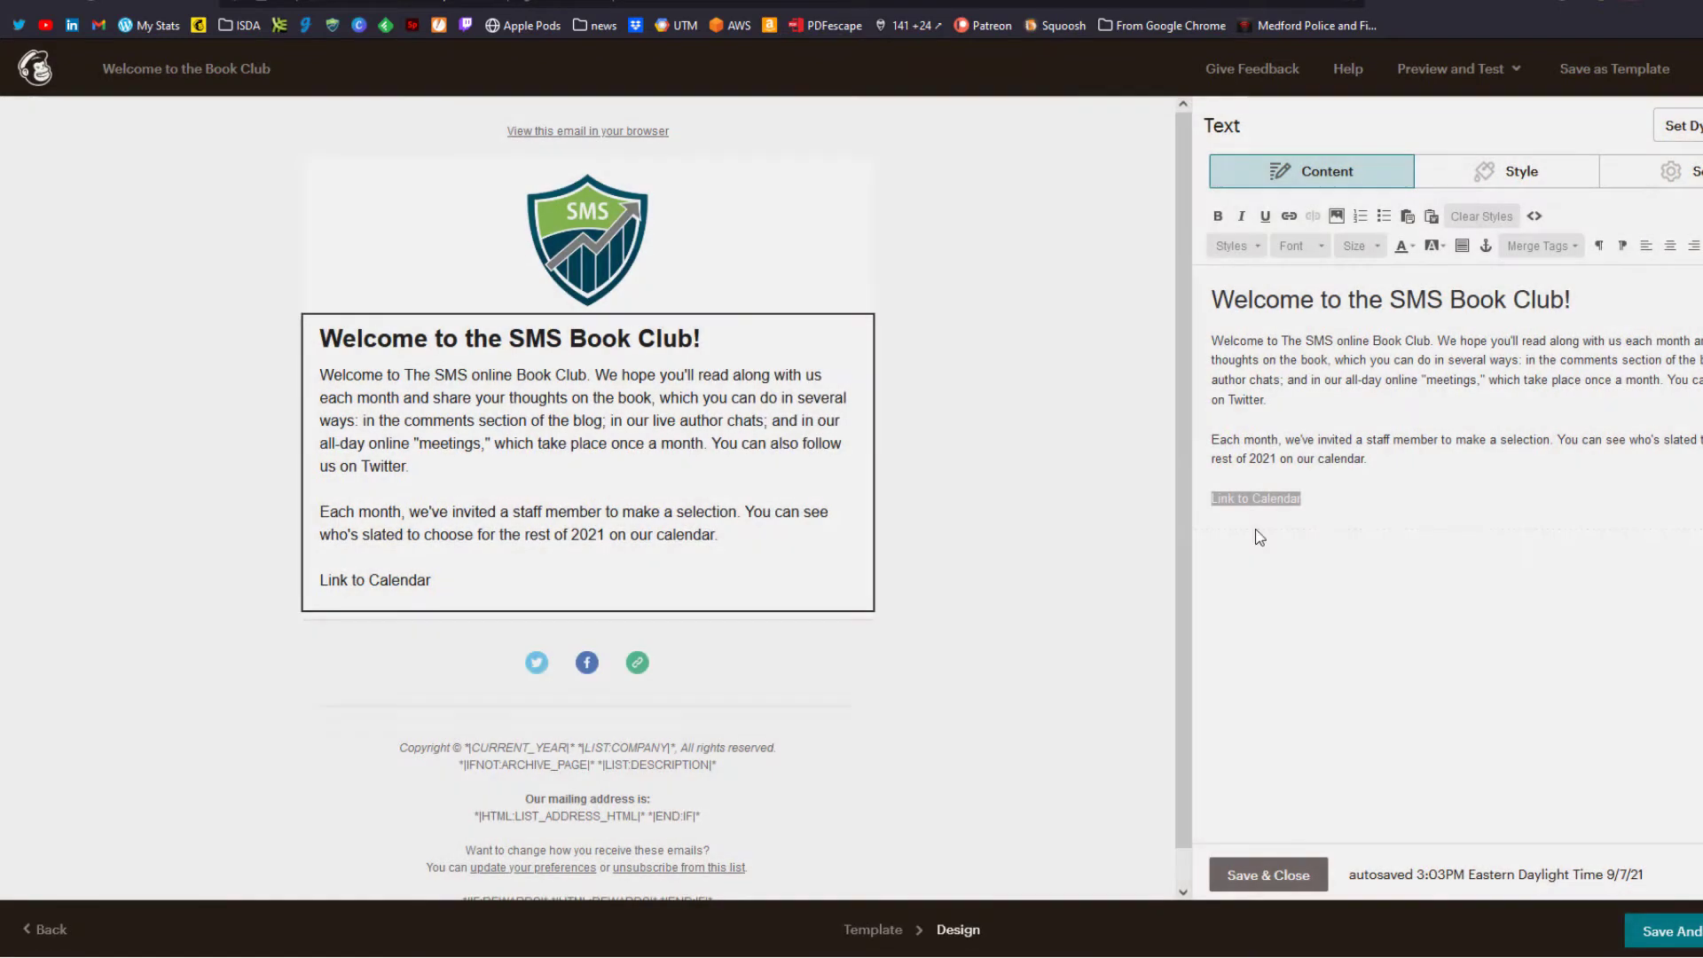
{"action": "left_click", "coordinate": [1409, 480]}
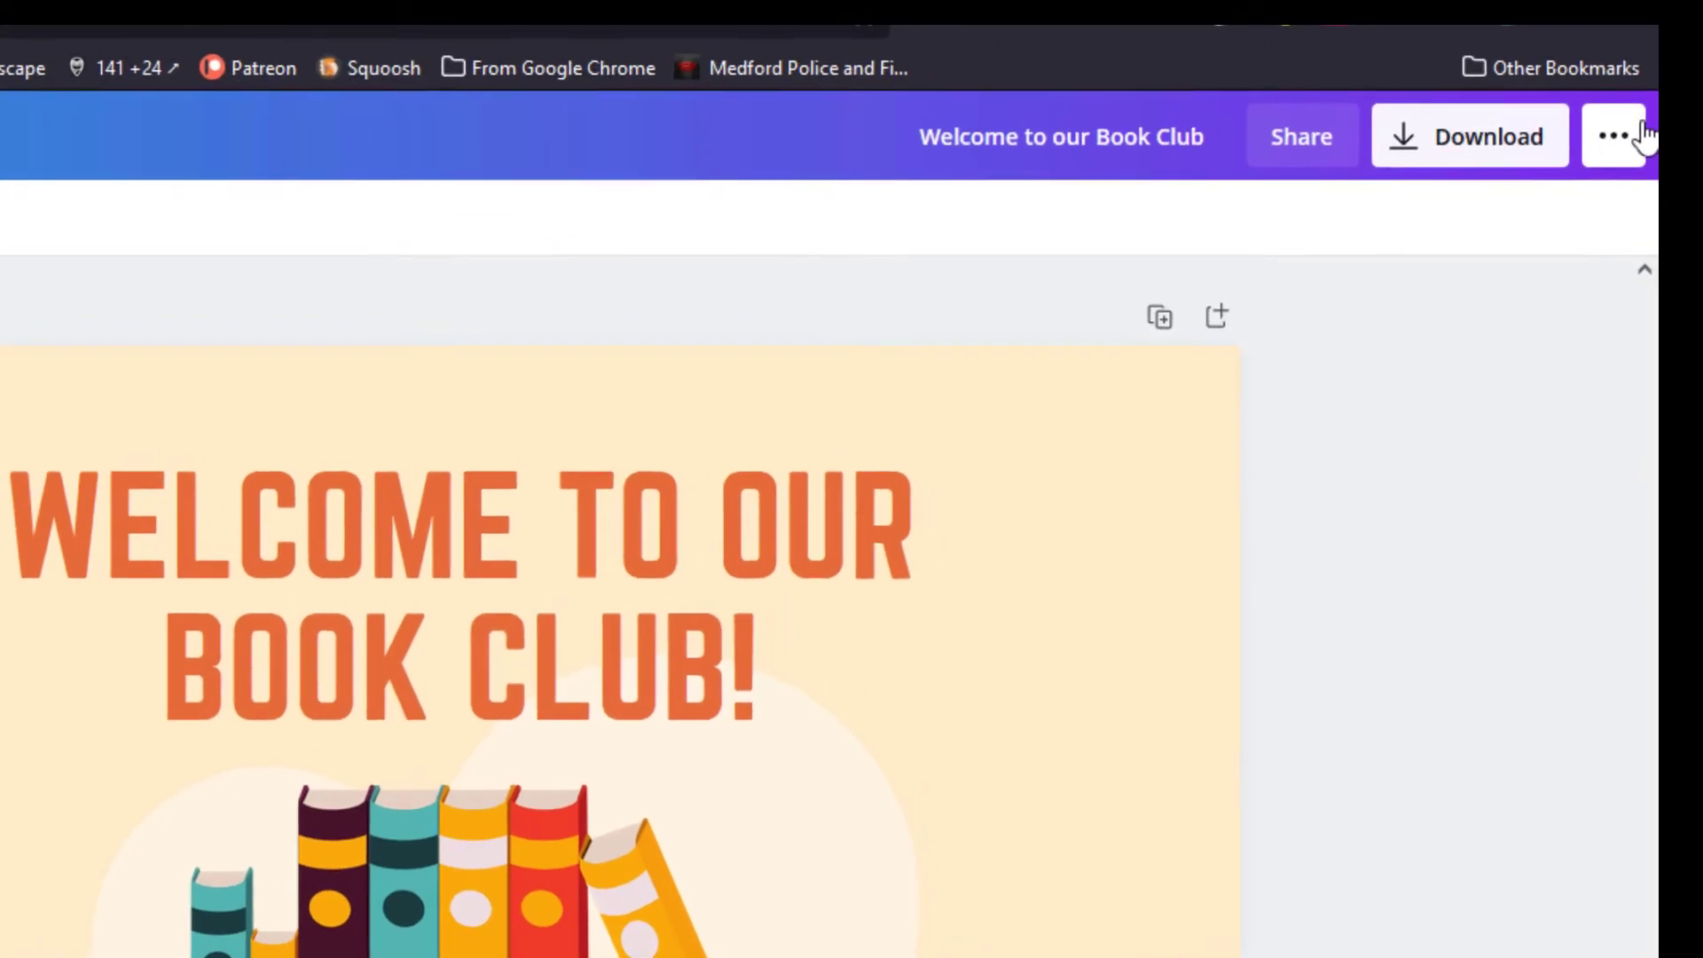
Step: Publish the Canva design to Mailchimp's files and dismiss the saved confirmation
{"action": "left_click", "coordinate": [1631, 138]}
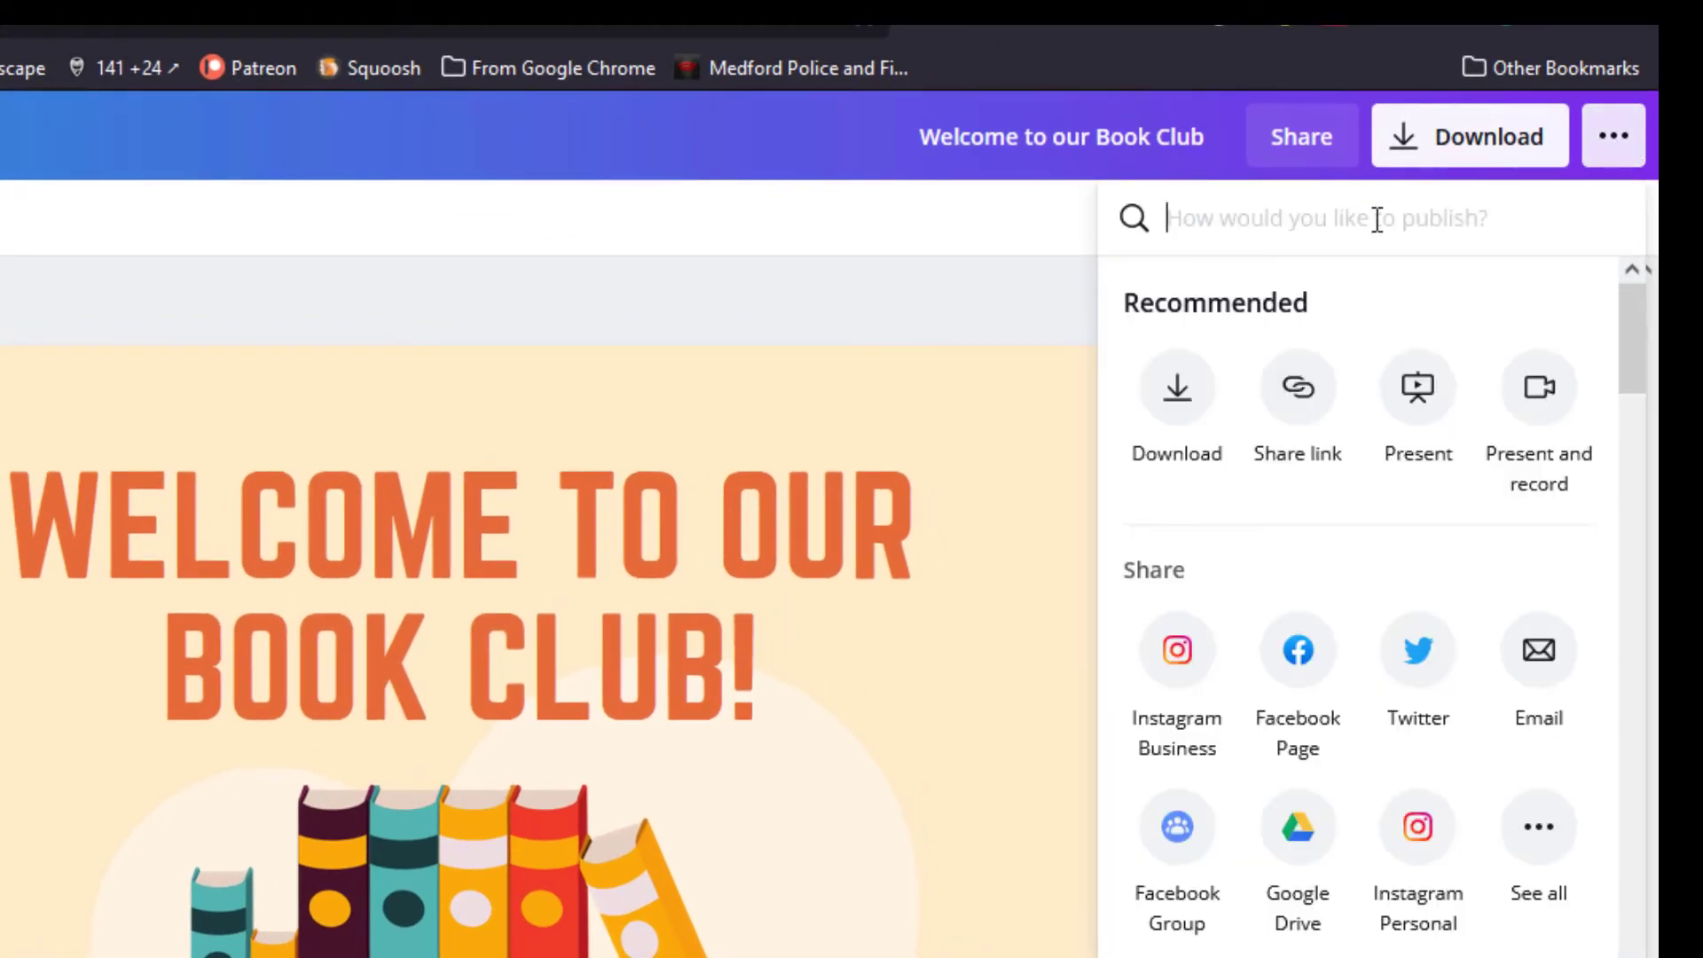
{"action": "type", "text": "mailchimp"}
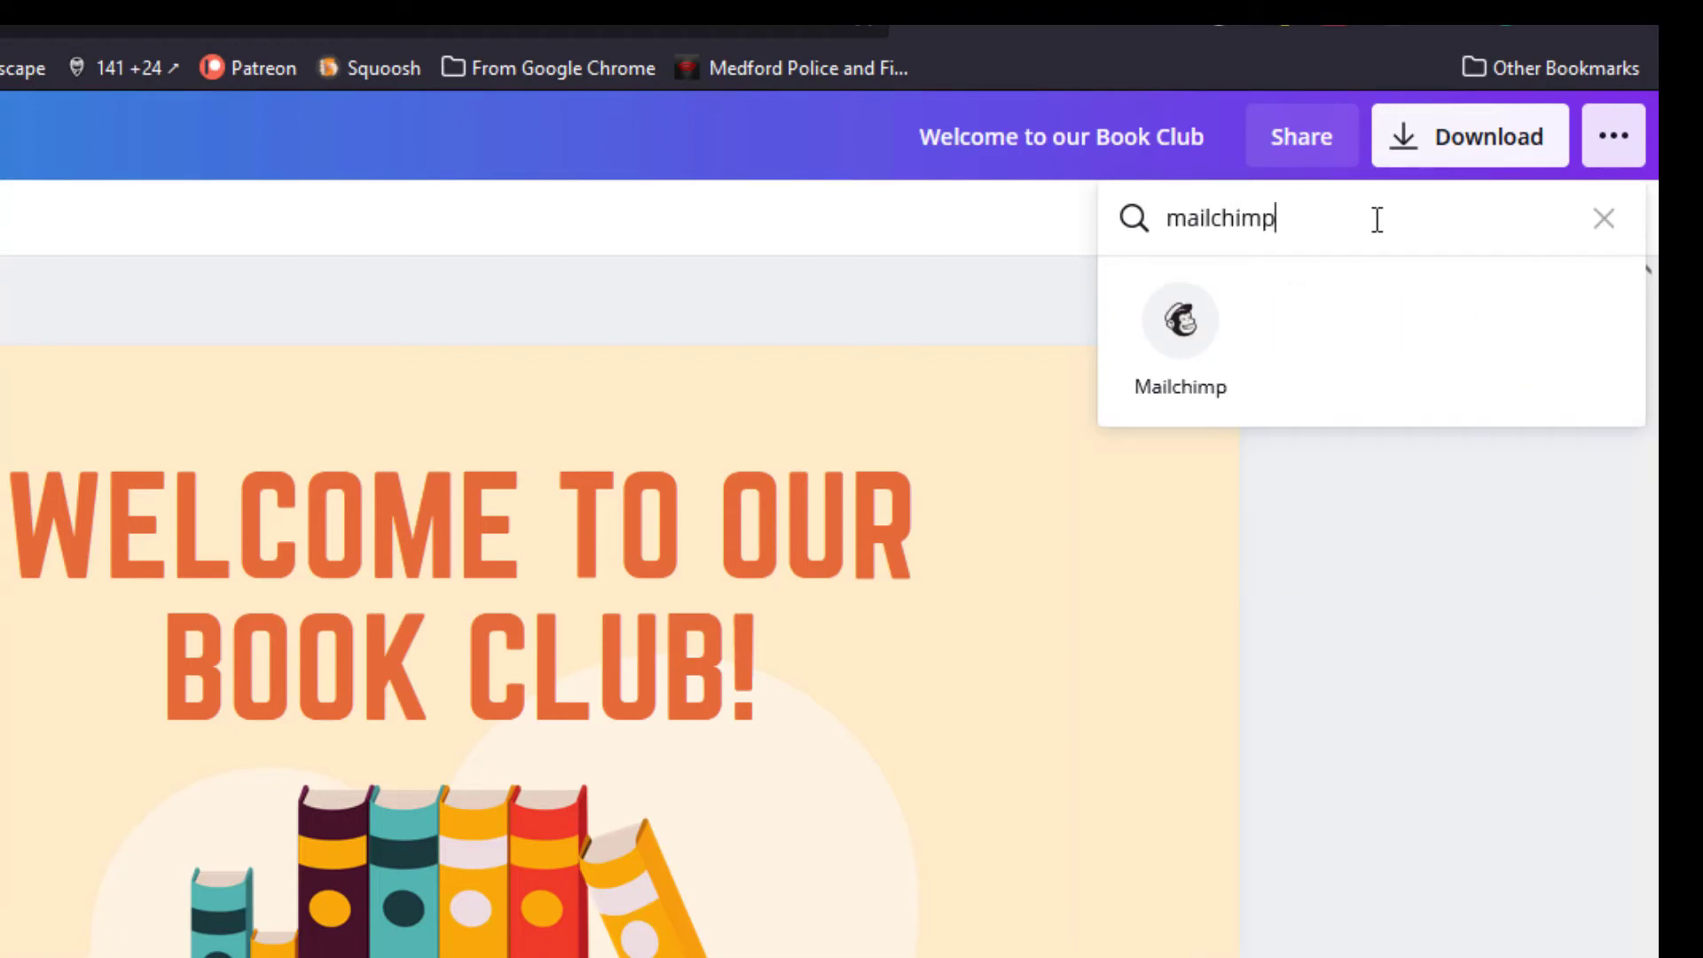
{"action": "left_click", "coordinate": [1199, 347]}
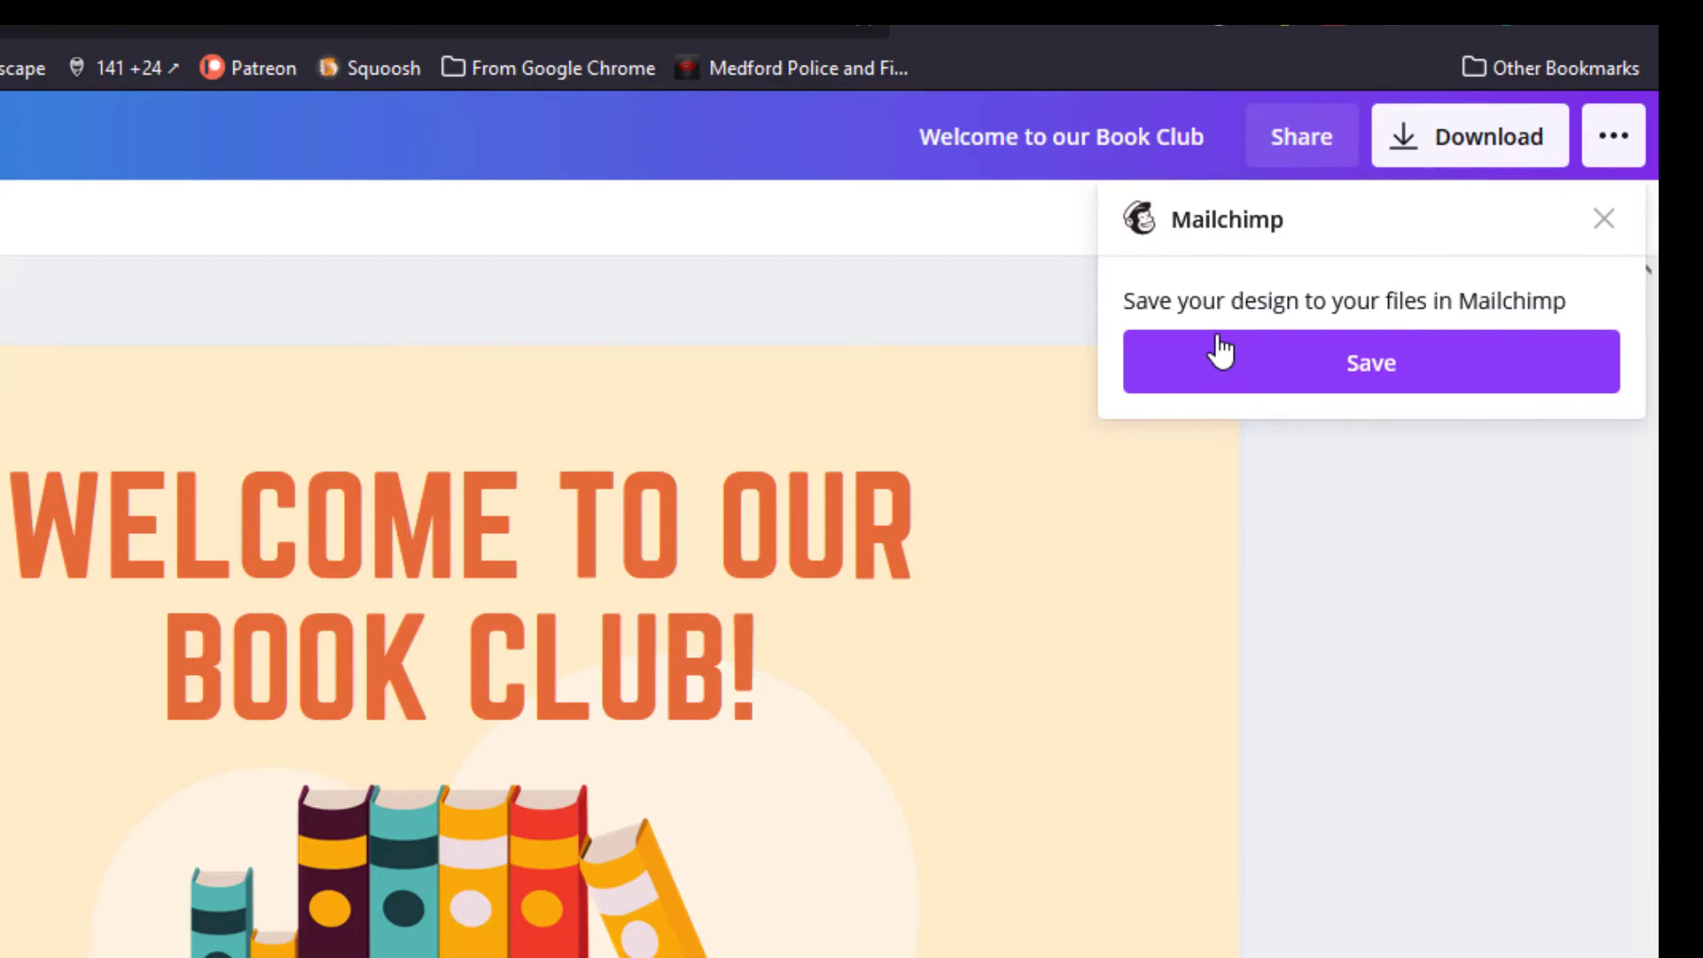
{"action": "left_click", "coordinate": [1407, 369]}
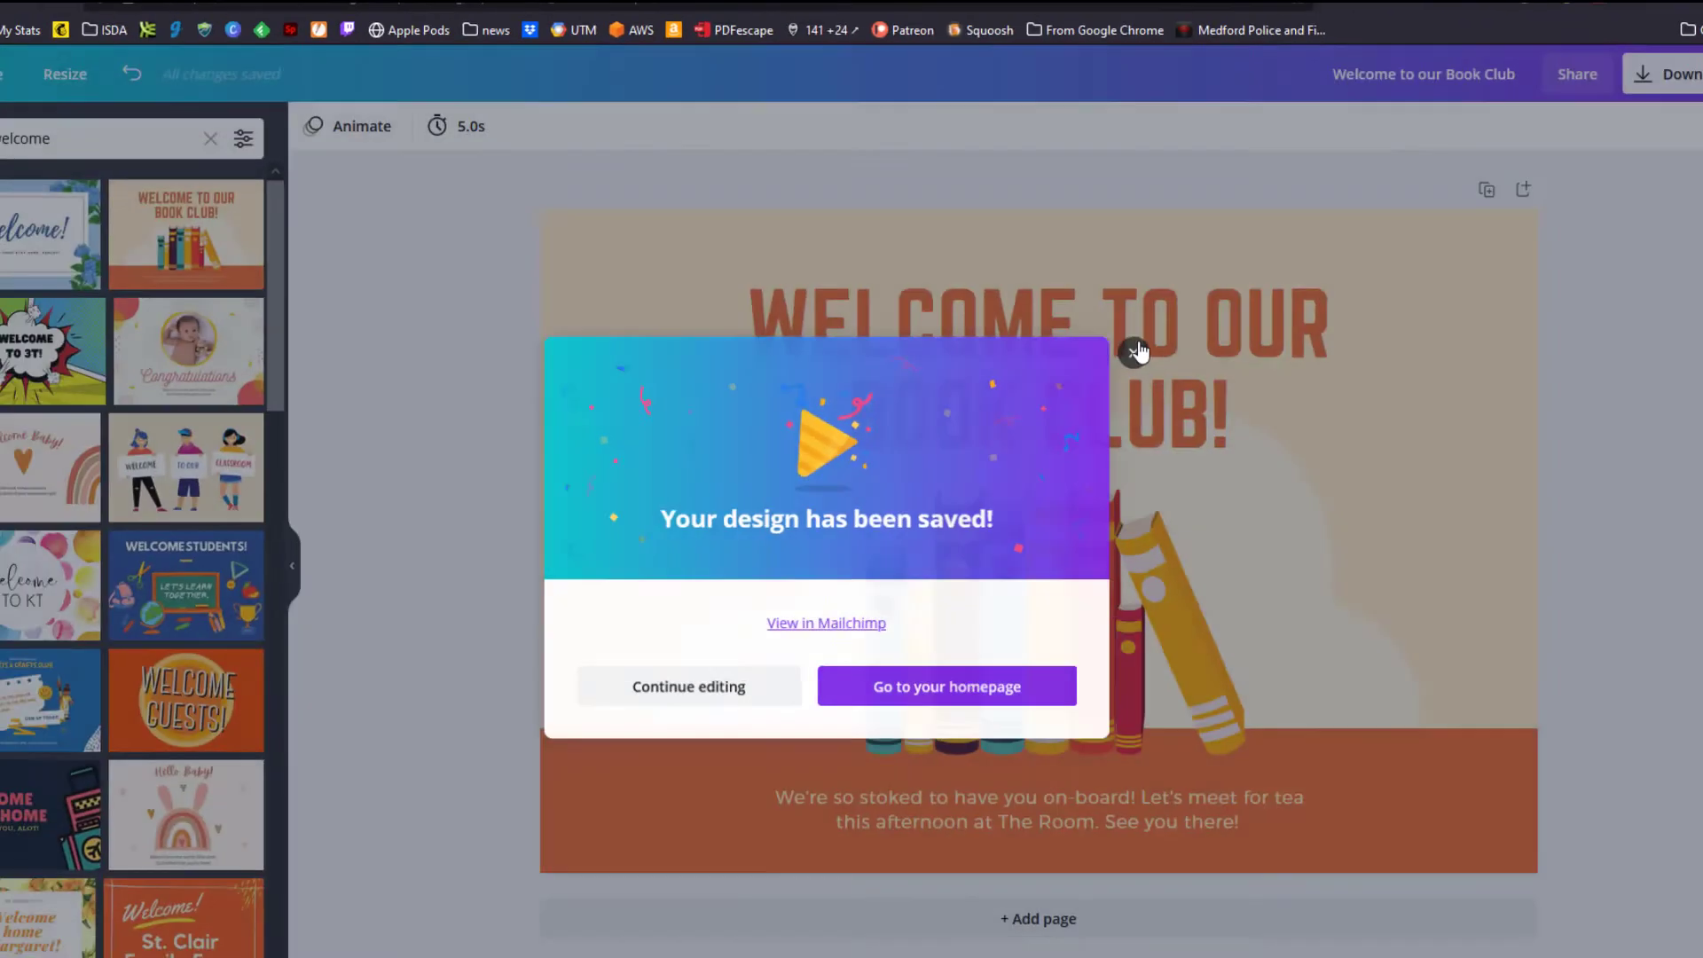
{"action": "left_click", "coordinate": [613, 721]}
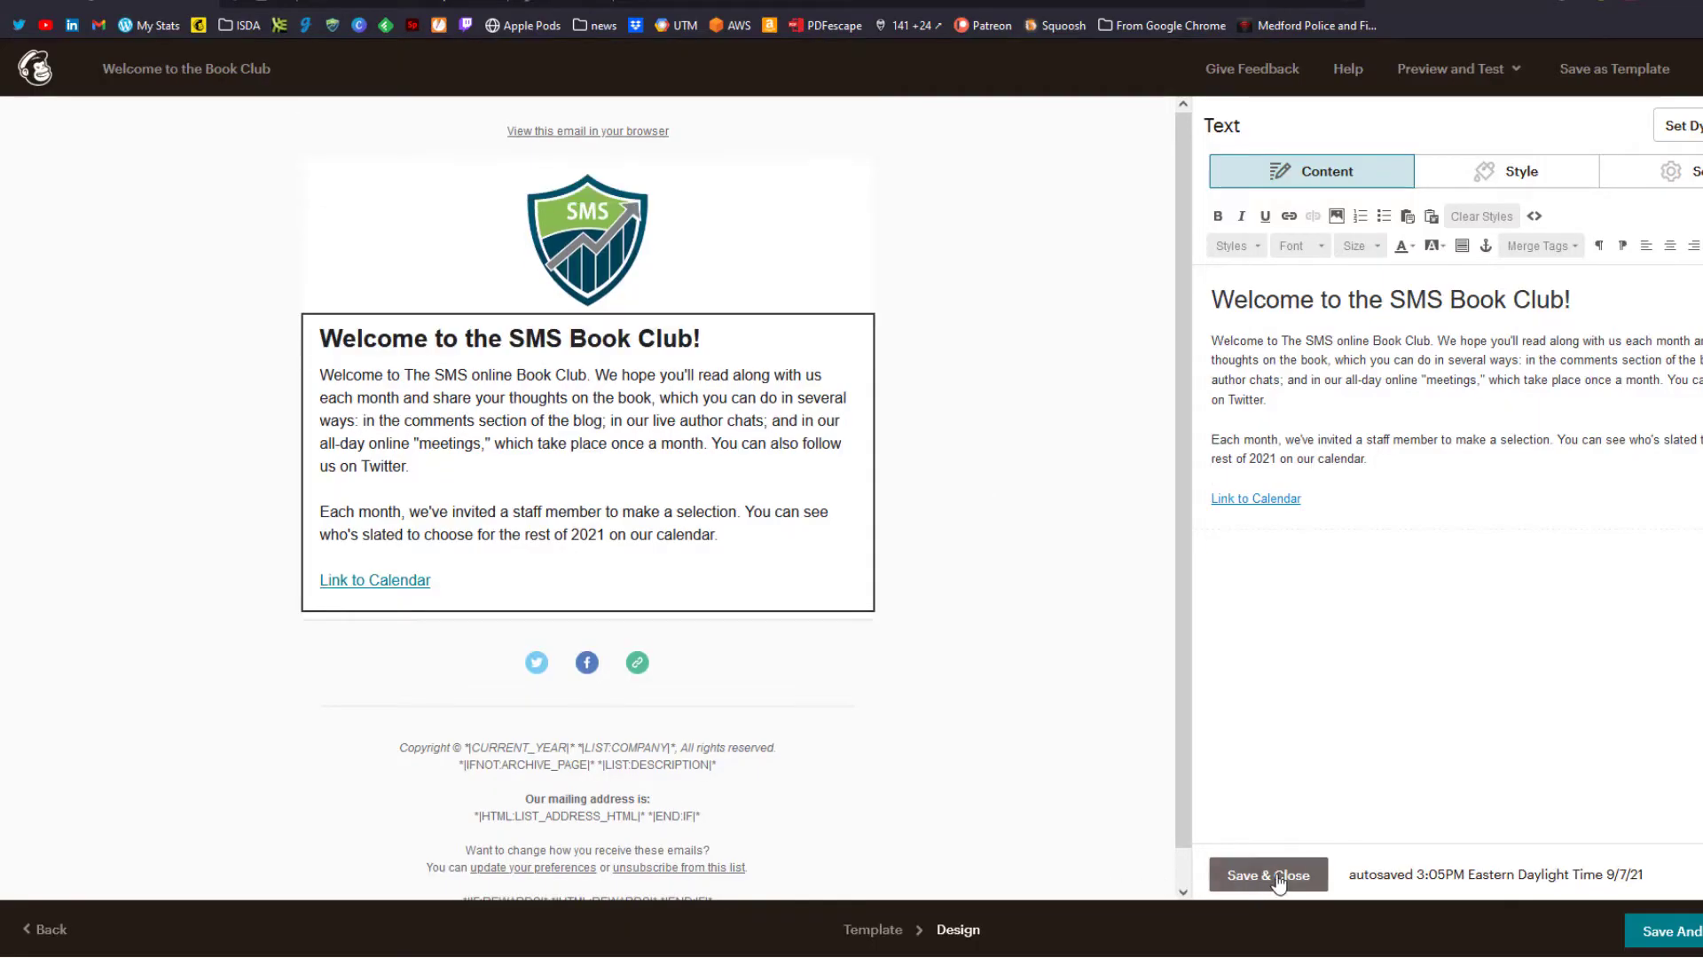
Step: Insert the 'Welcome to our Book Club' image as a banner below the SMS logo and save it
{"action": "left_click", "coordinate": [1269, 876]}
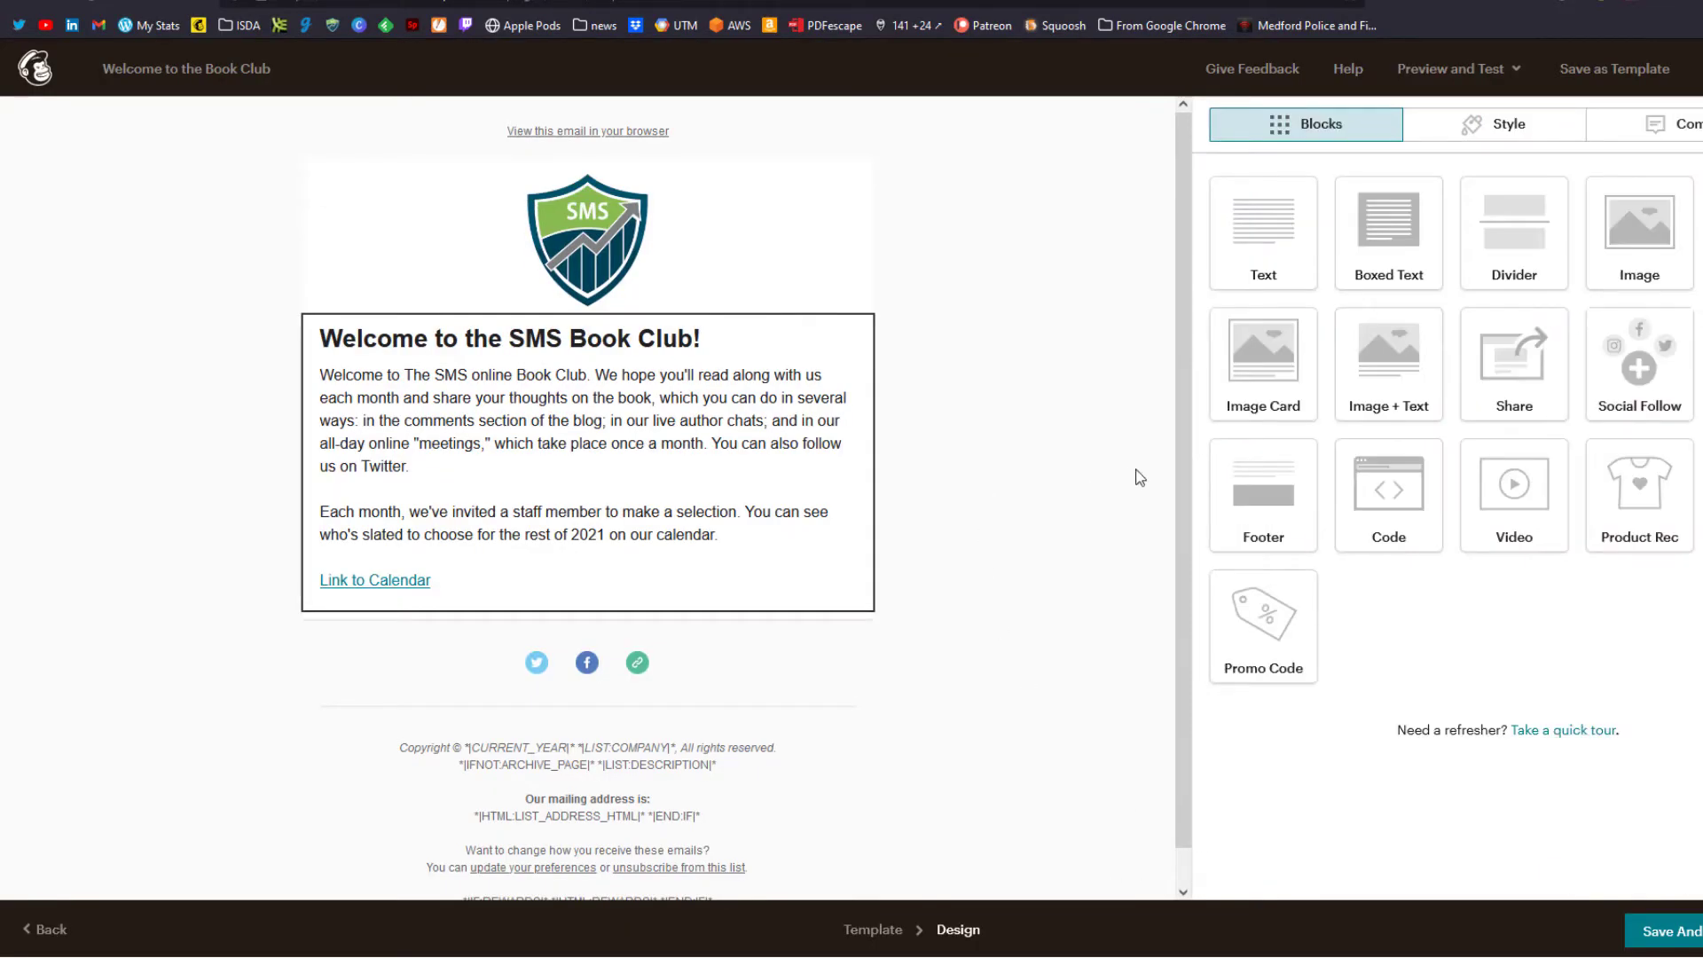
{"action": "left_click_drag", "start_coordinate": [1640, 232], "coordinate": [980, 344]}
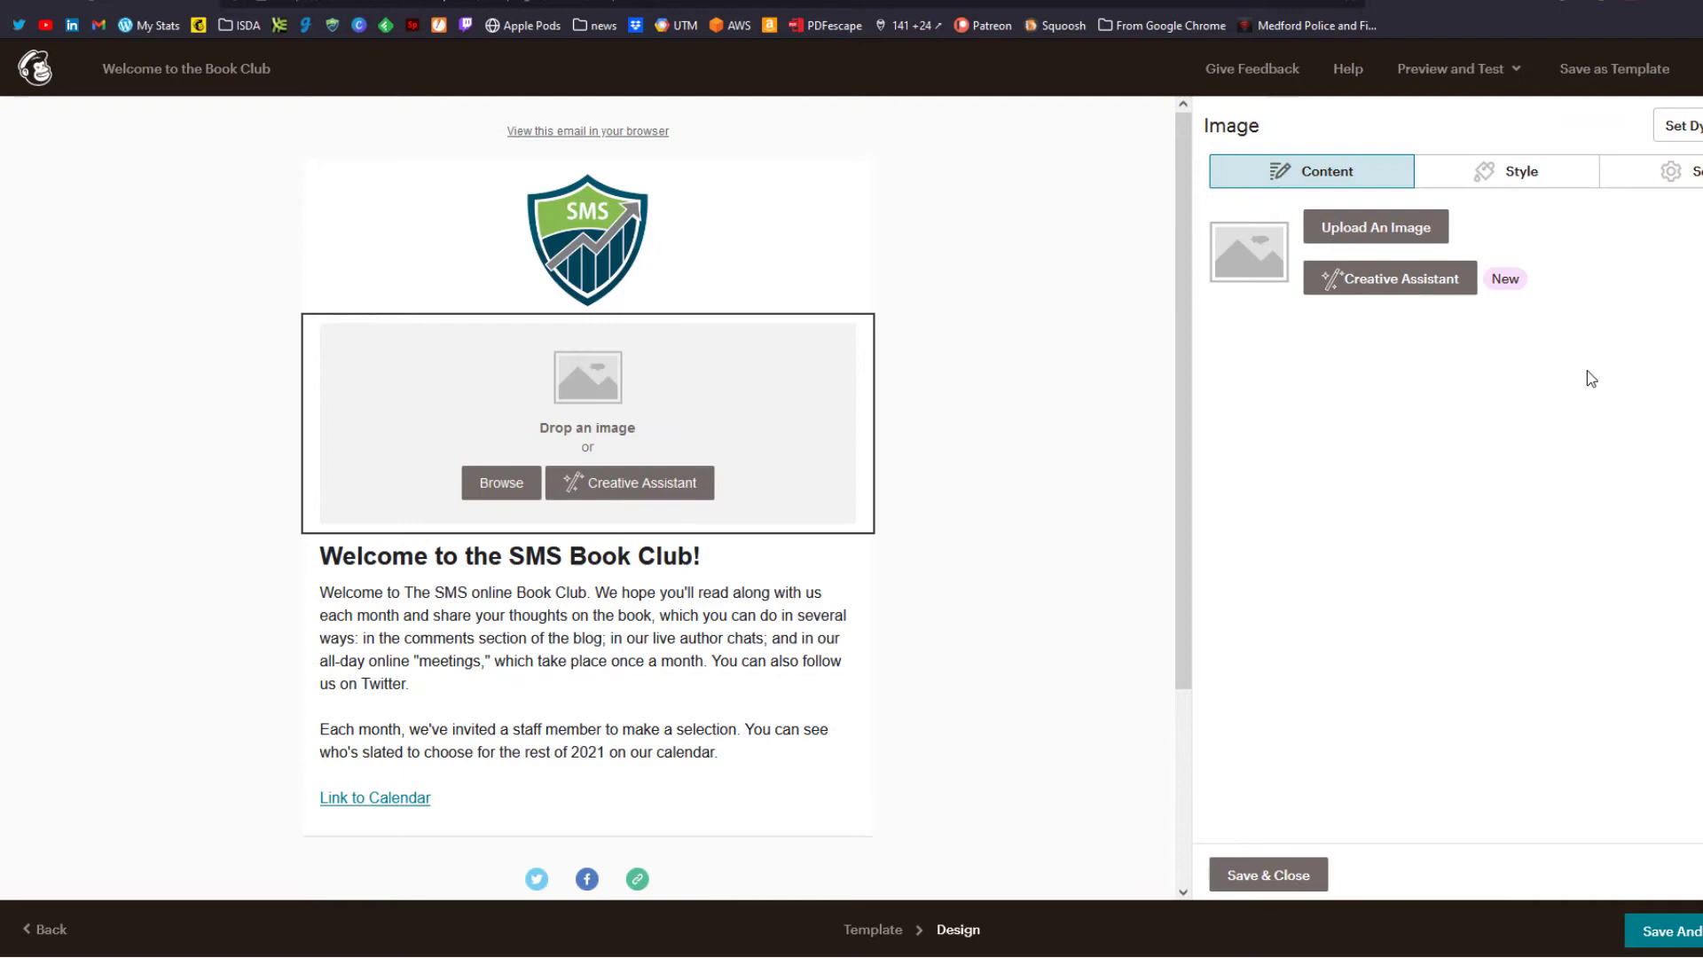
{"action": "left_click", "coordinate": [1376, 227]}
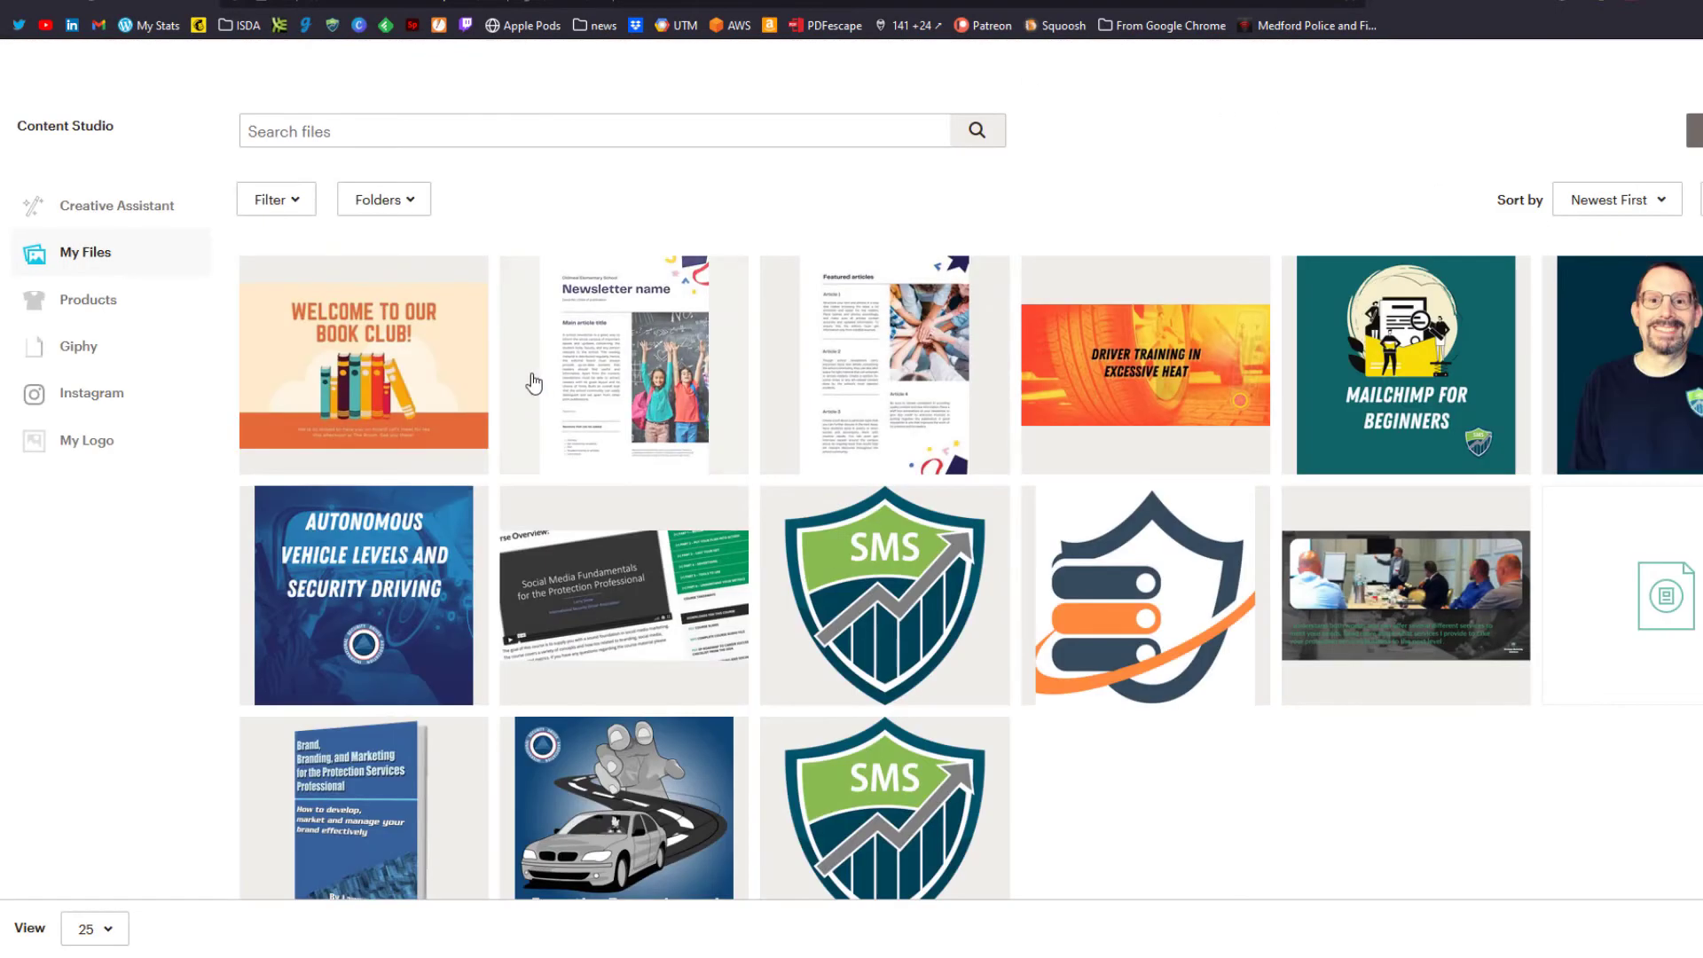
{"action": "left_click", "coordinate": [361, 335]}
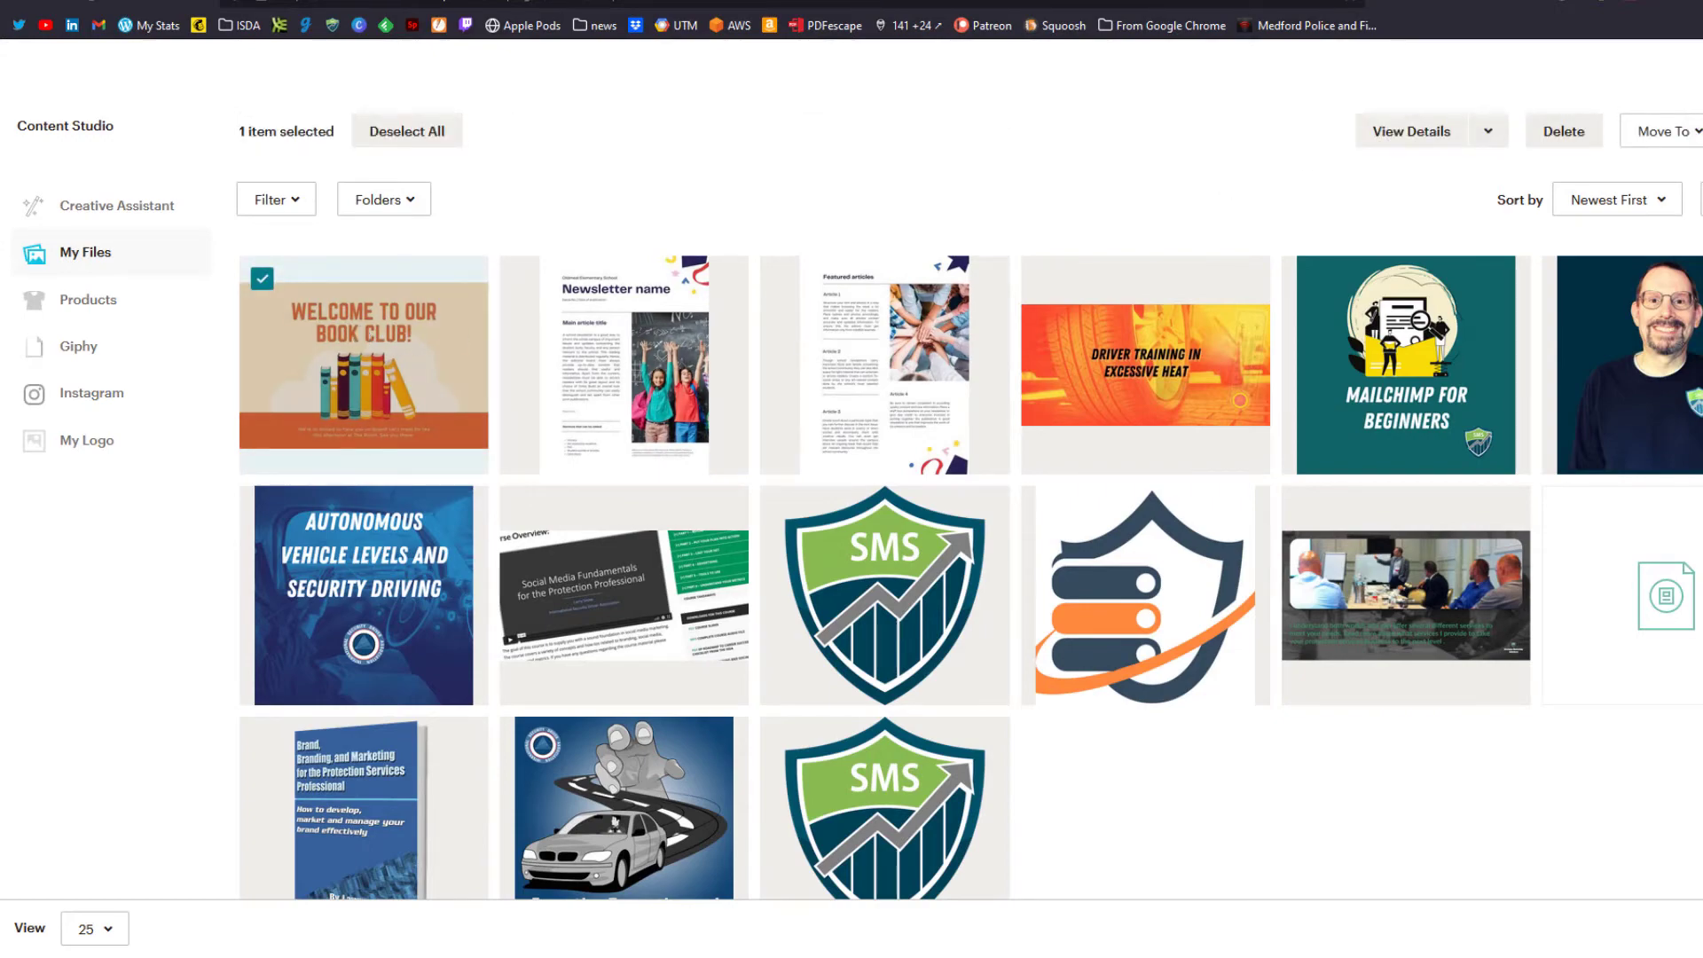
{"action": "left_click", "coordinate": [1697, 130]}
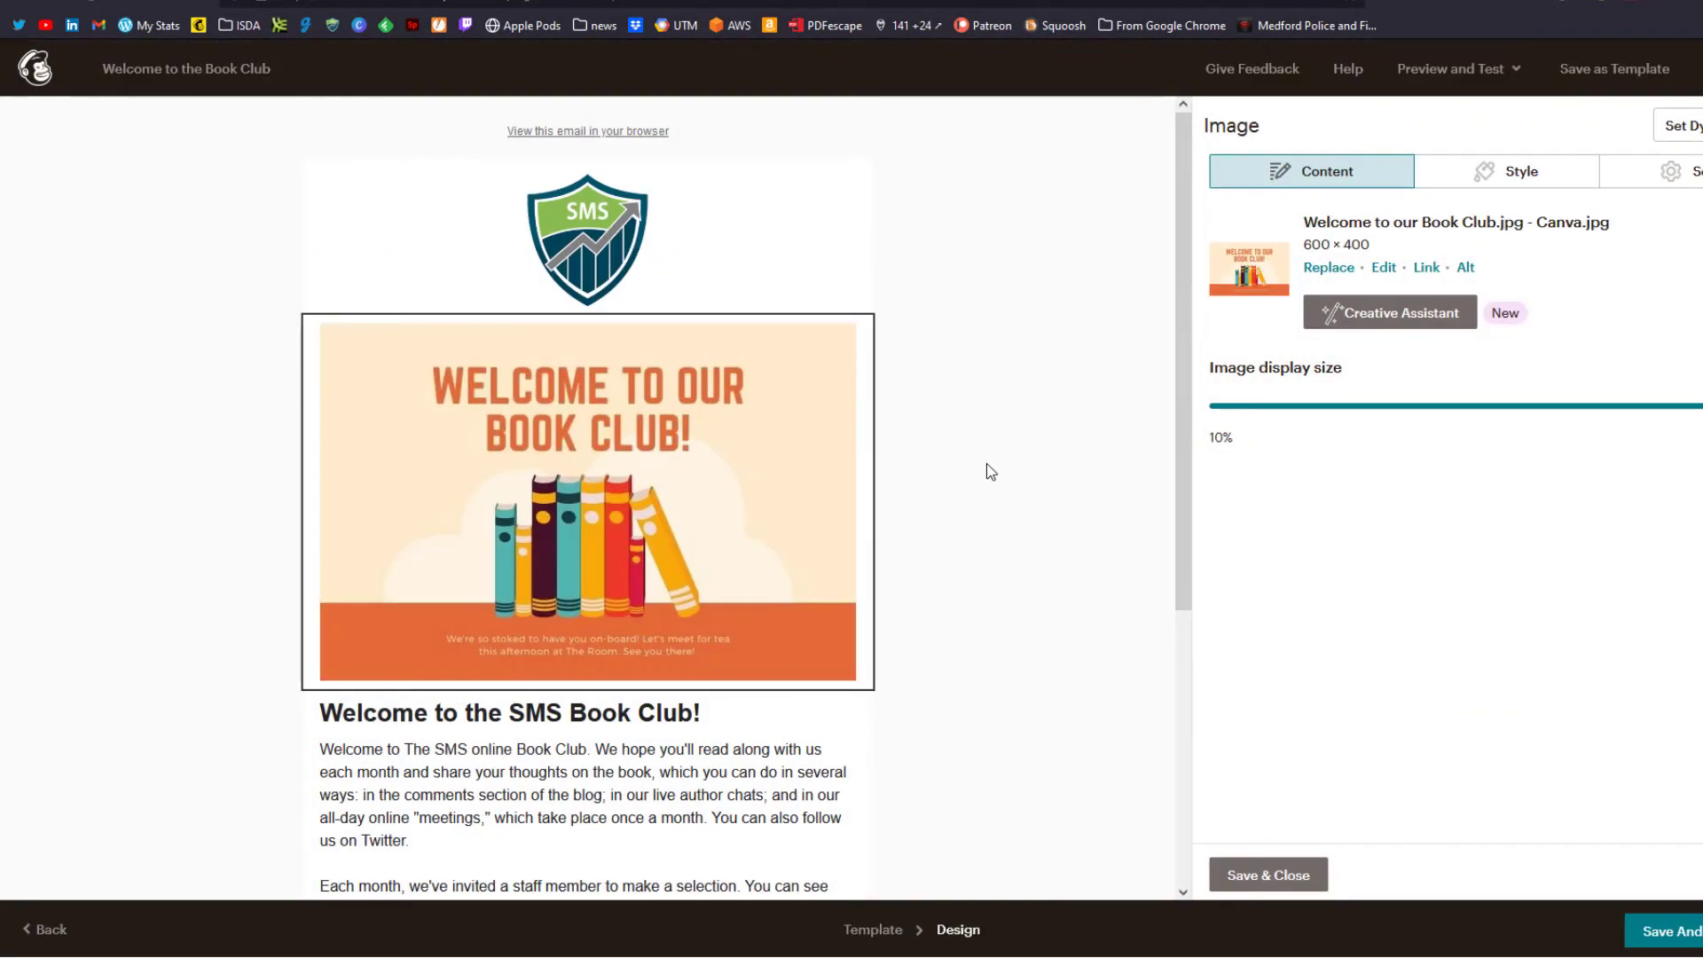
{"action": "left_click", "coordinate": [1269, 875]}
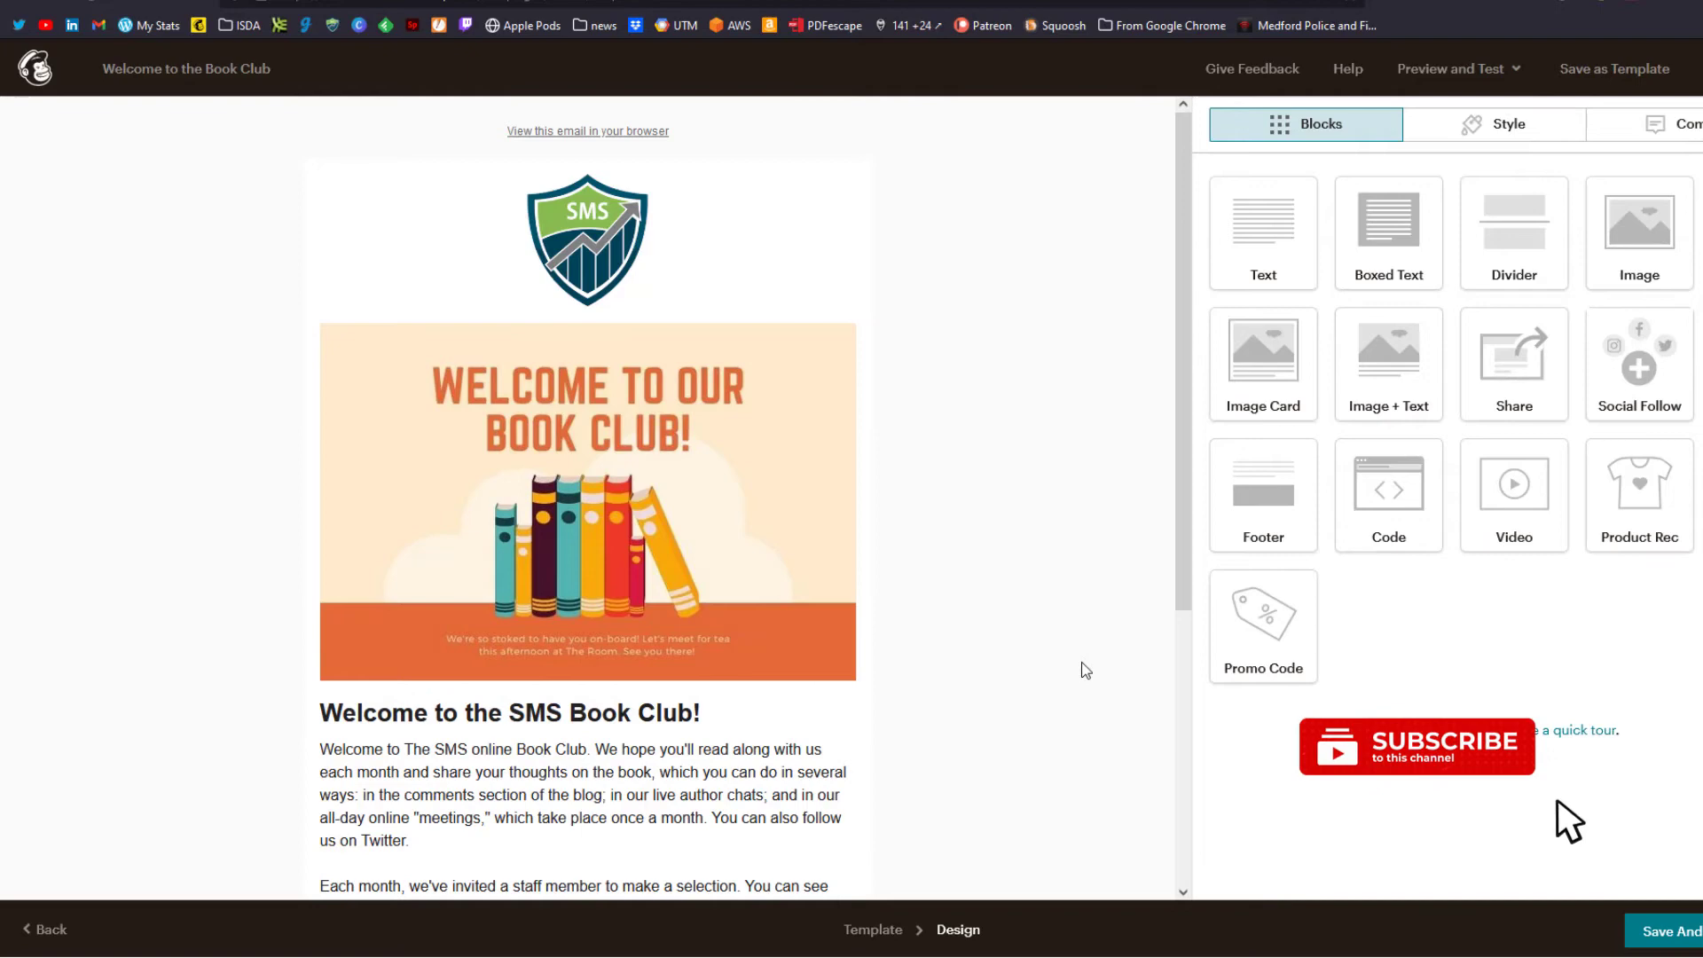
{"action": "scroll", "coordinate": [1053, 551], "scroll_direction": "down", "scroll_amount": 3}
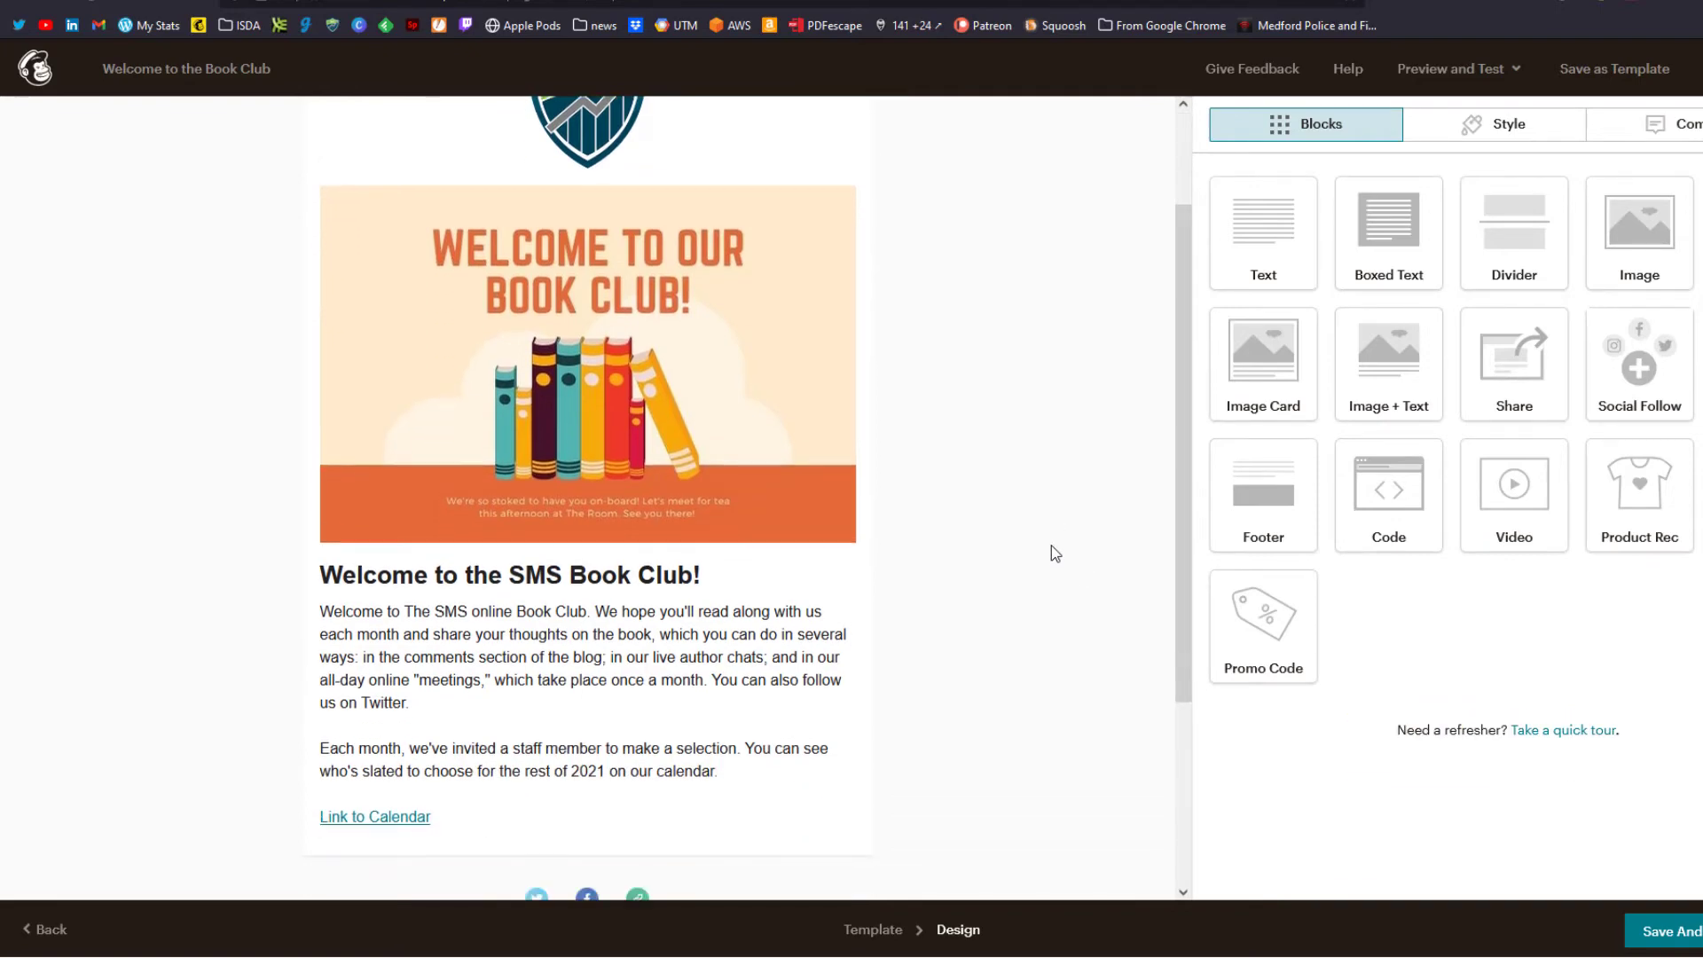
Step: Delete the social follow block from the email
{"action": "scroll", "coordinate": [1055, 553], "scroll_direction": "down", "scroll_amount": 5}
{"action": "left_click", "coordinate": [626, 619]}
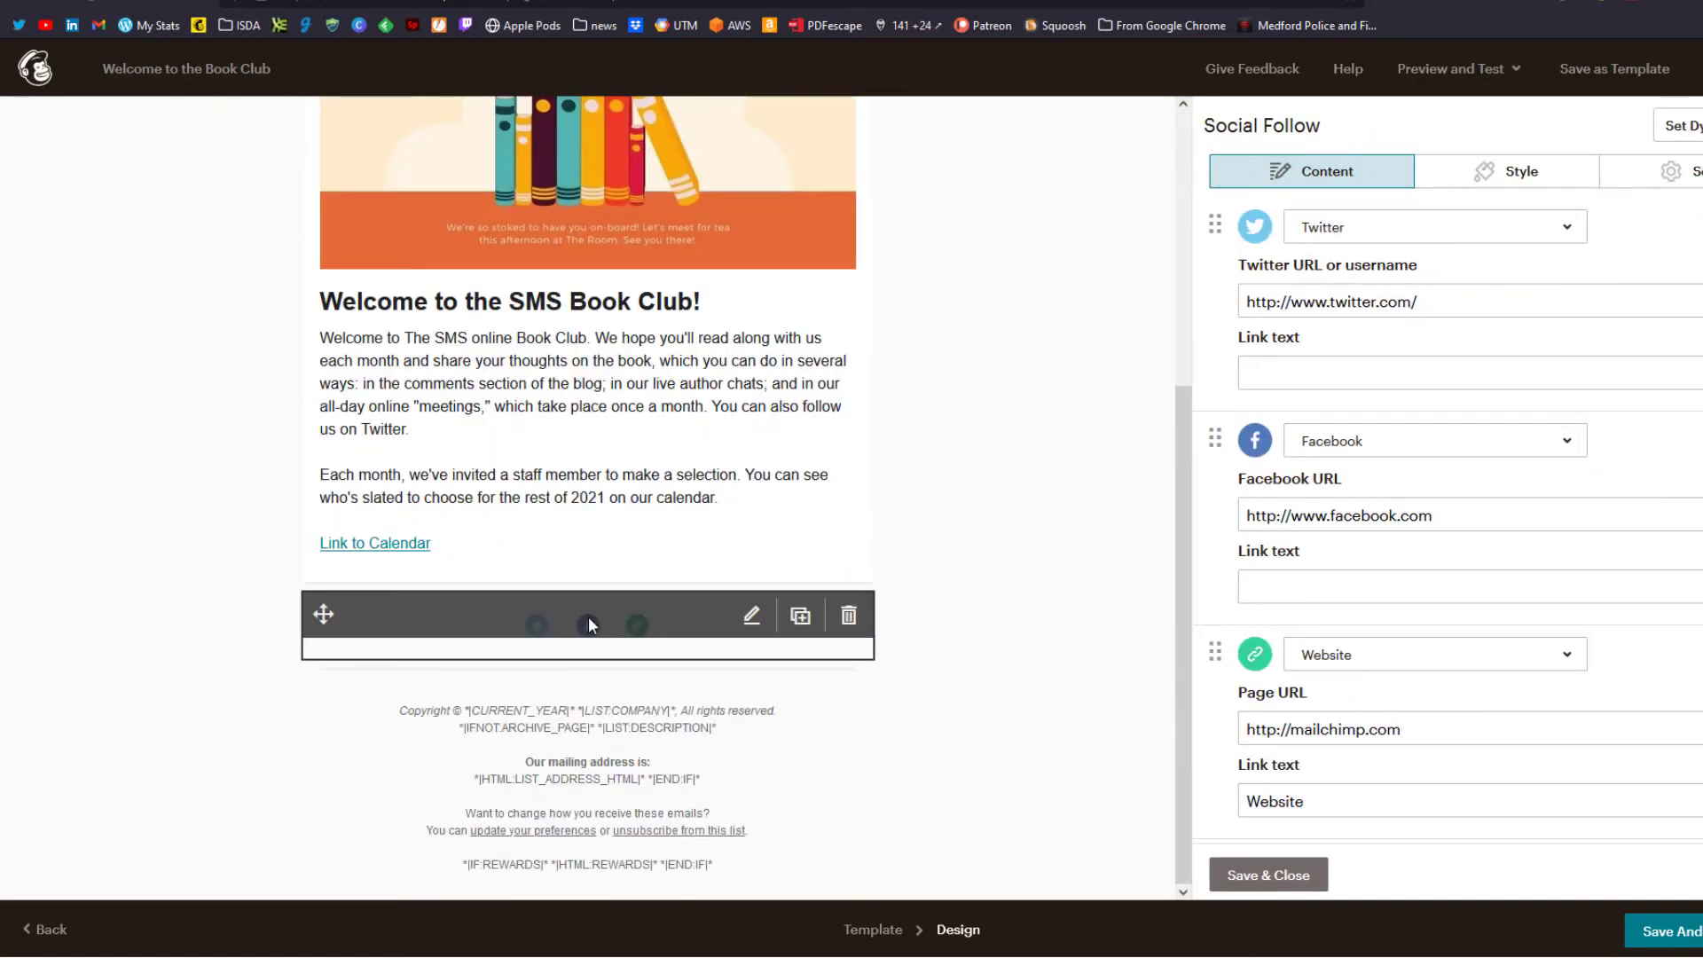
{"action": "left_click", "coordinate": [849, 617]}
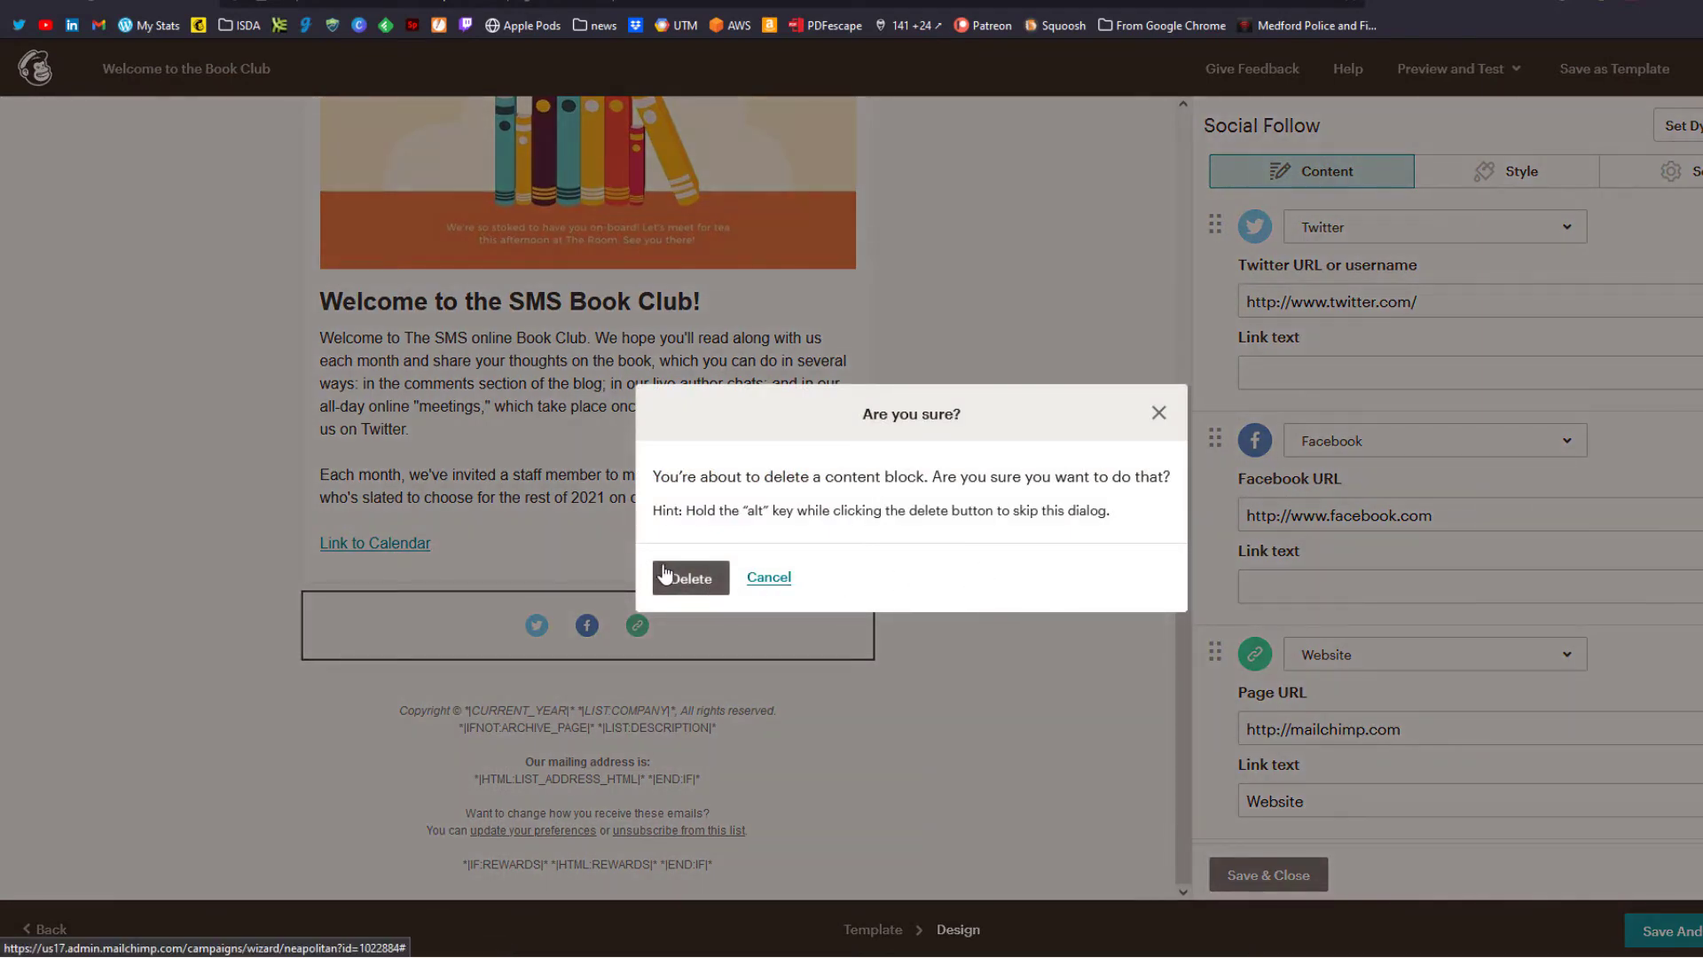
{"action": "left_click", "coordinate": [691, 579]}
Step: Set the page background colour to orange-red #ea5b3a
{"action": "left_click", "coordinate": [1411, 133]}
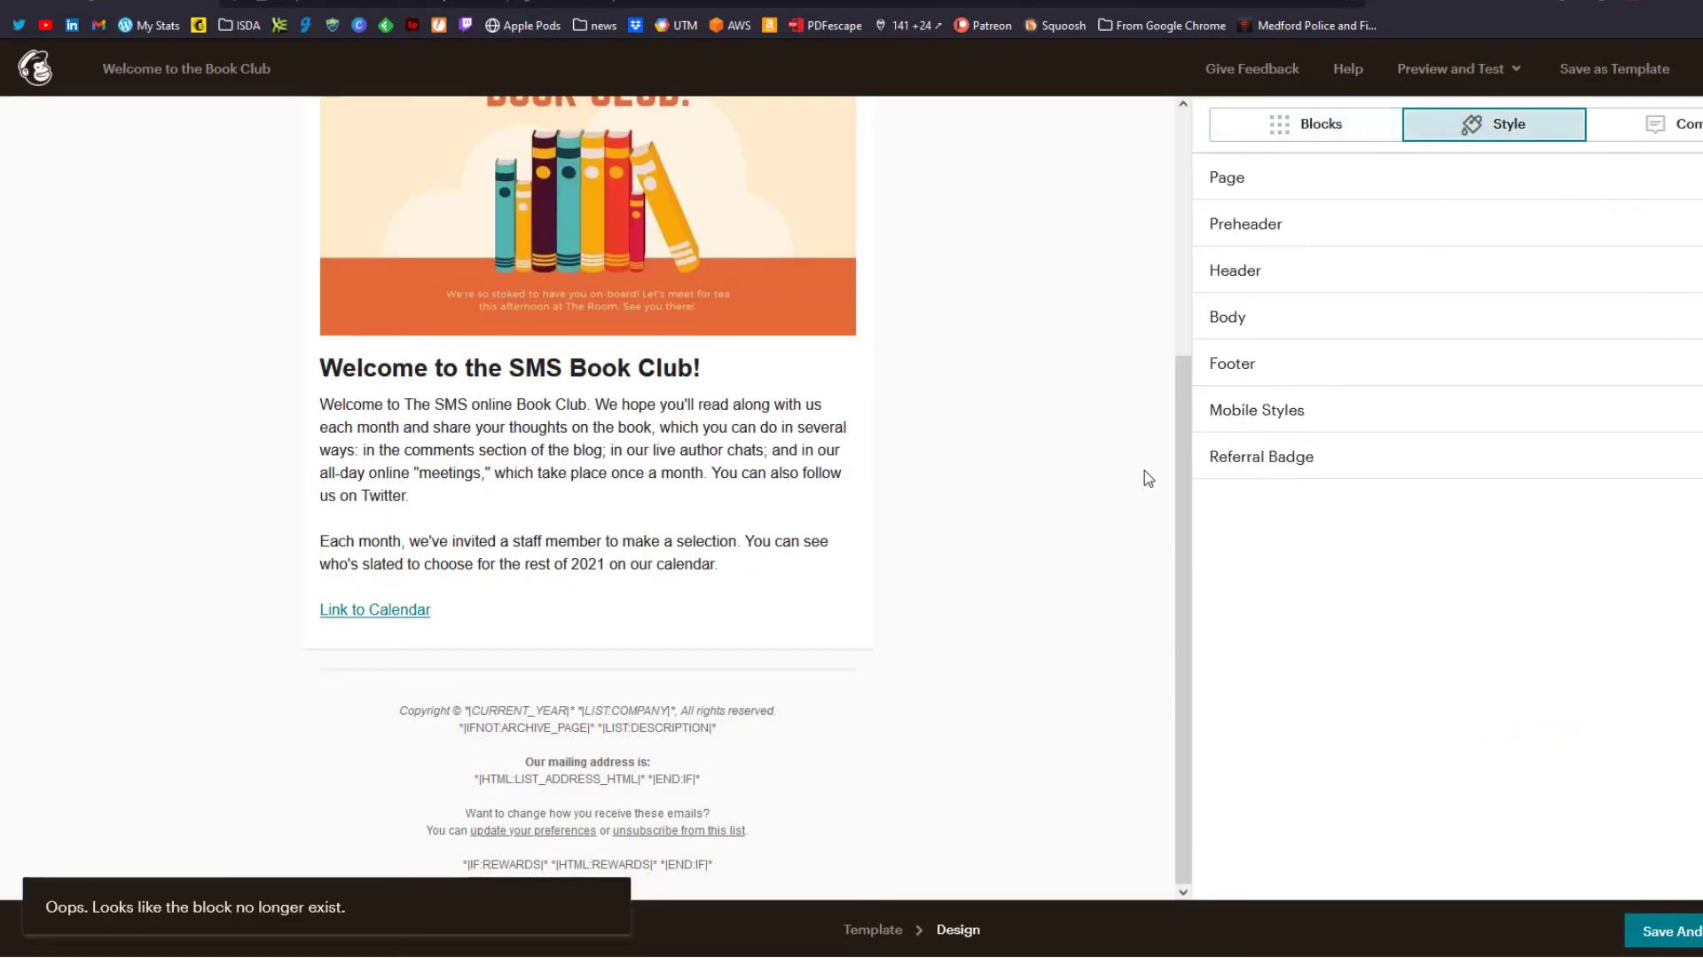
{"action": "left_click", "coordinate": [1345, 167]}
{"action": "scroll", "coordinate": [1135, 392], "scroll_direction": "up", "scroll_amount": 3}
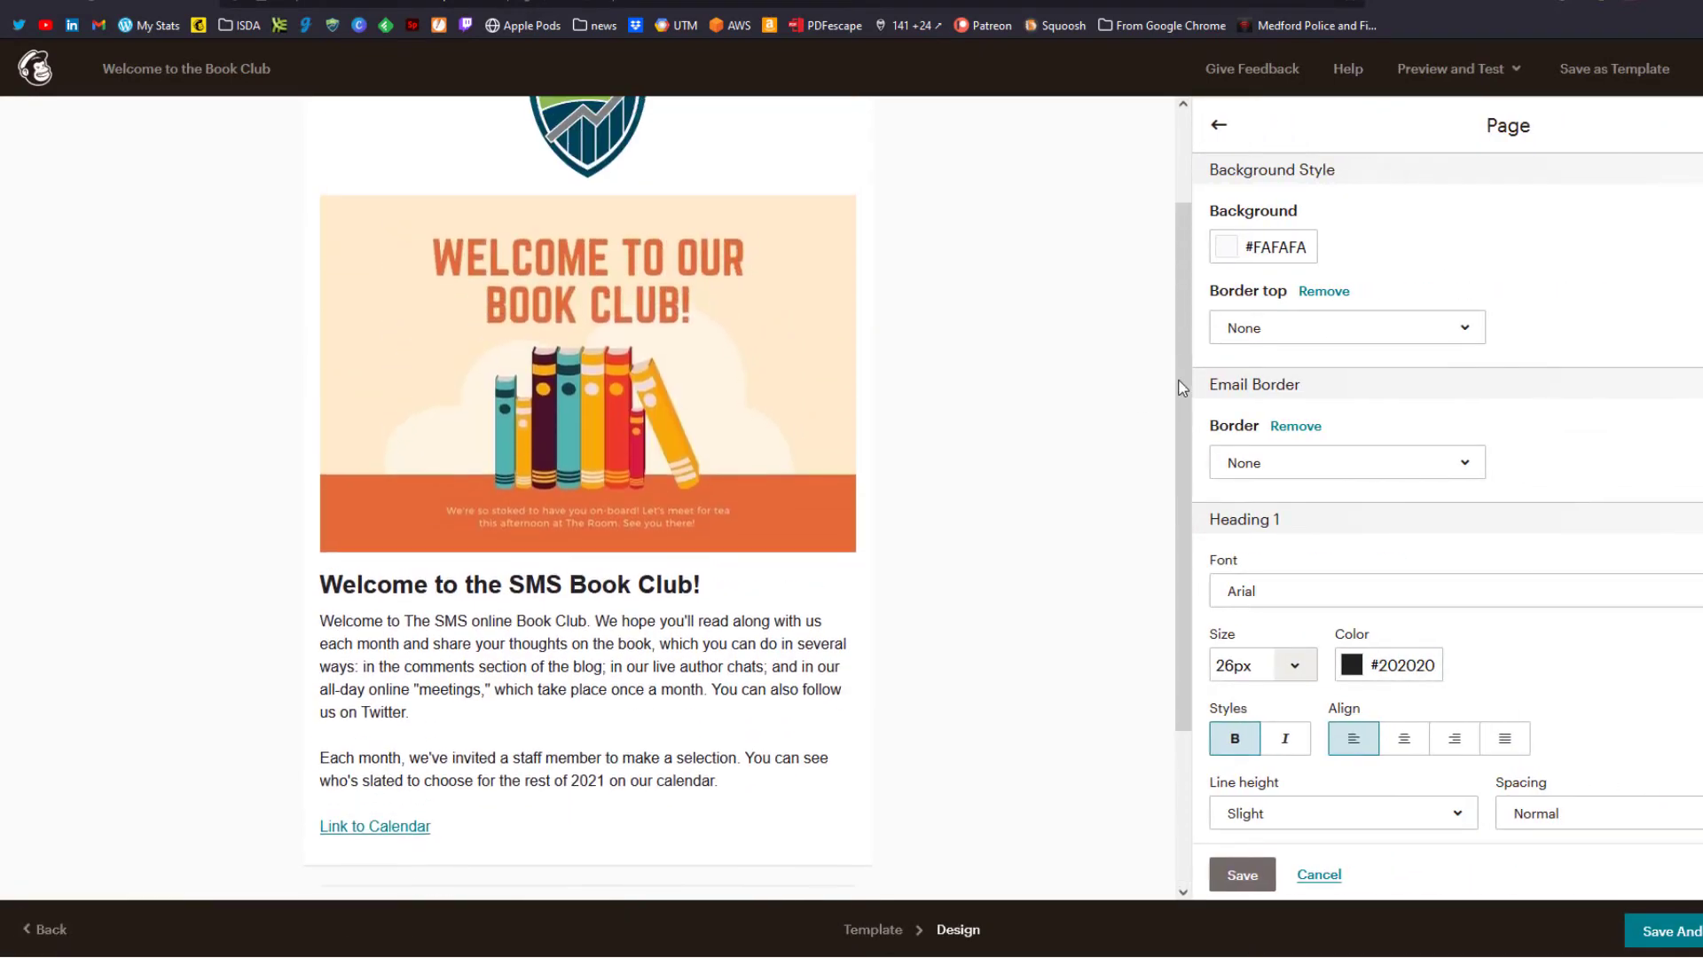
{"action": "left_click", "coordinate": [1235, 255]}
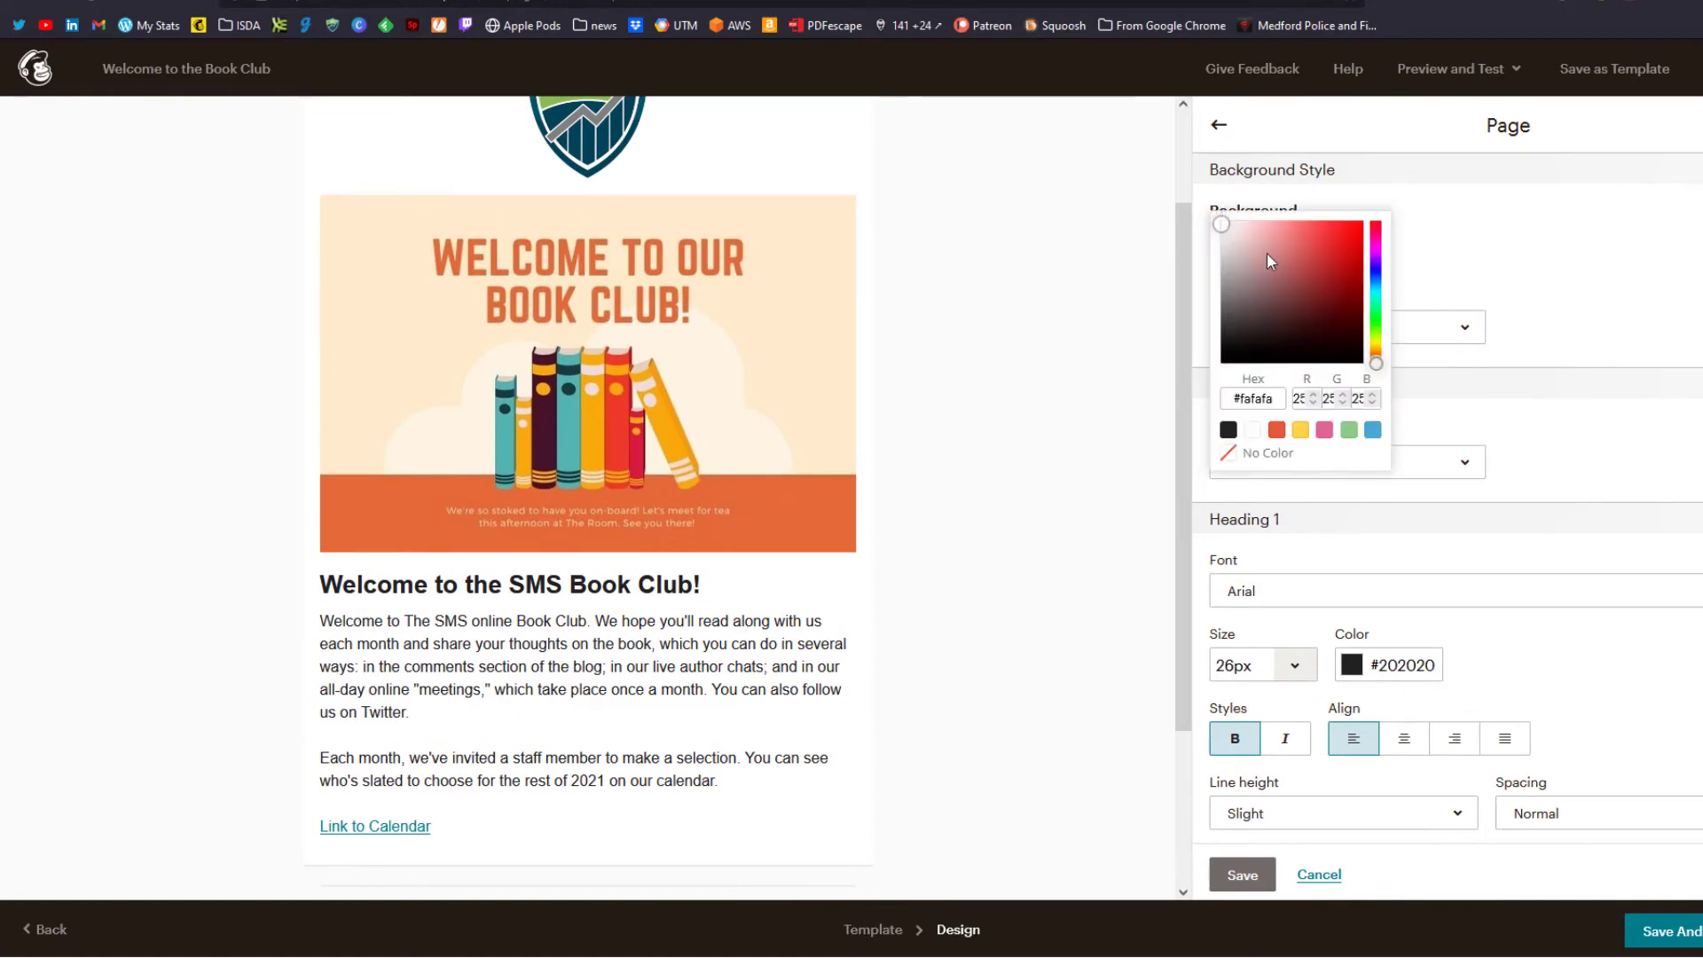
{"action": "left_click", "coordinate": [1300, 430]}
{"action": "left_click", "coordinate": [1276, 430]}
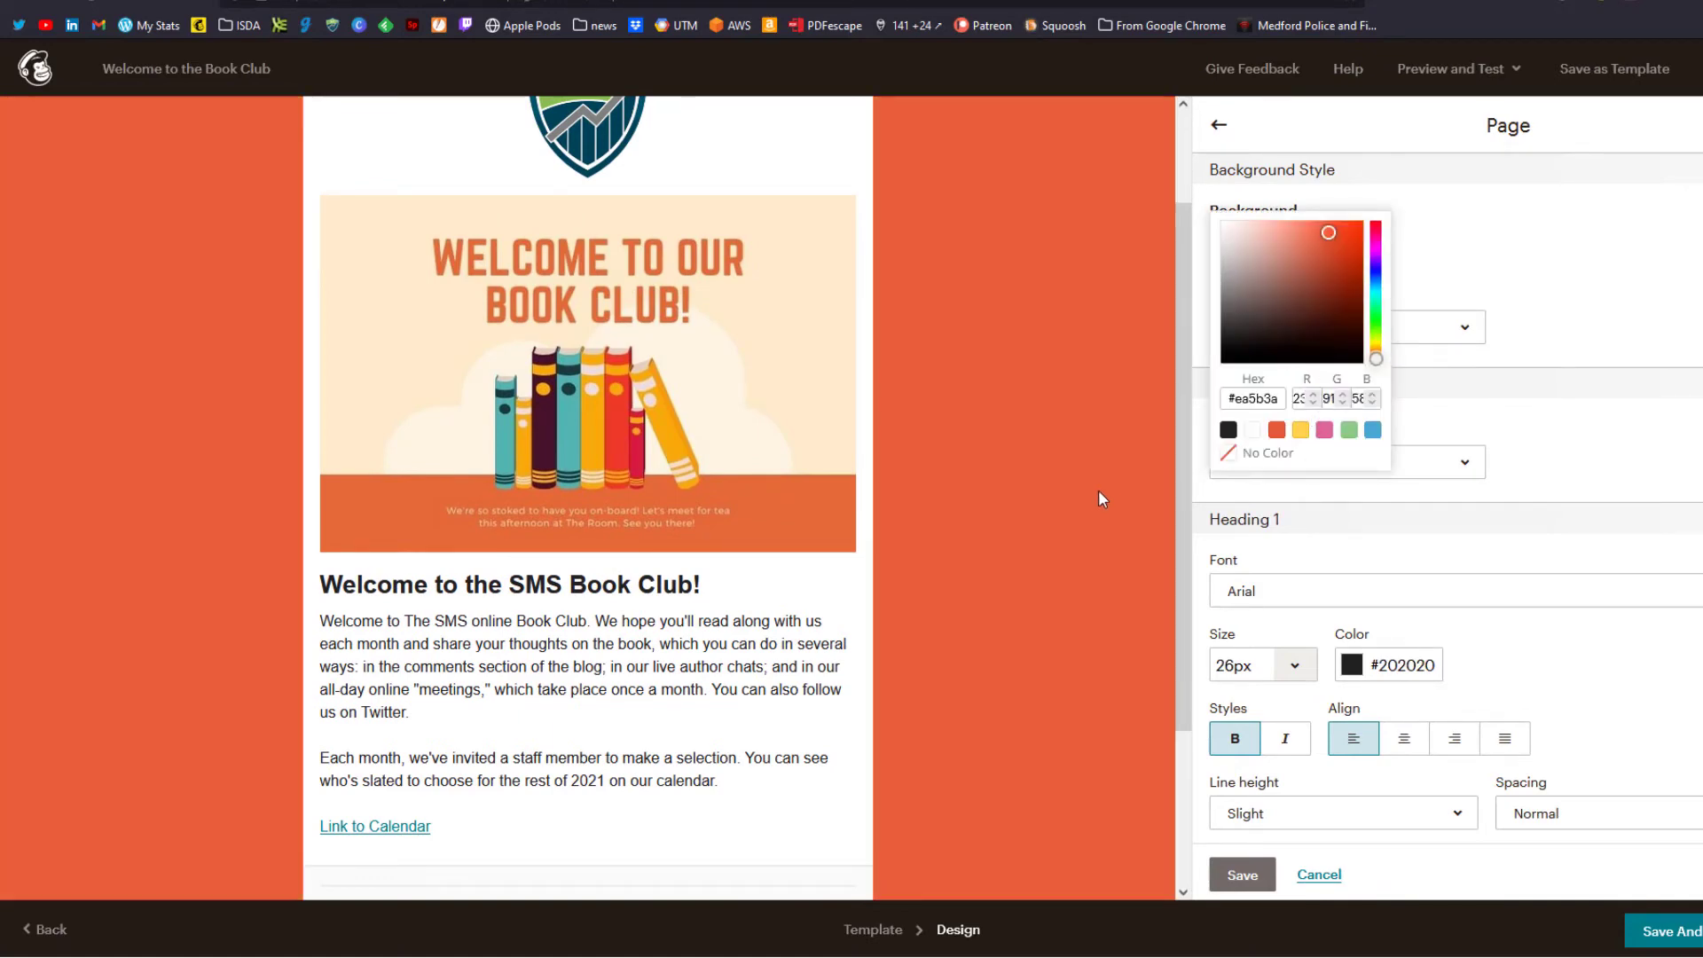
{"action": "scroll", "coordinate": [1375, 532], "scroll_direction": "down", "scroll_amount": 3}
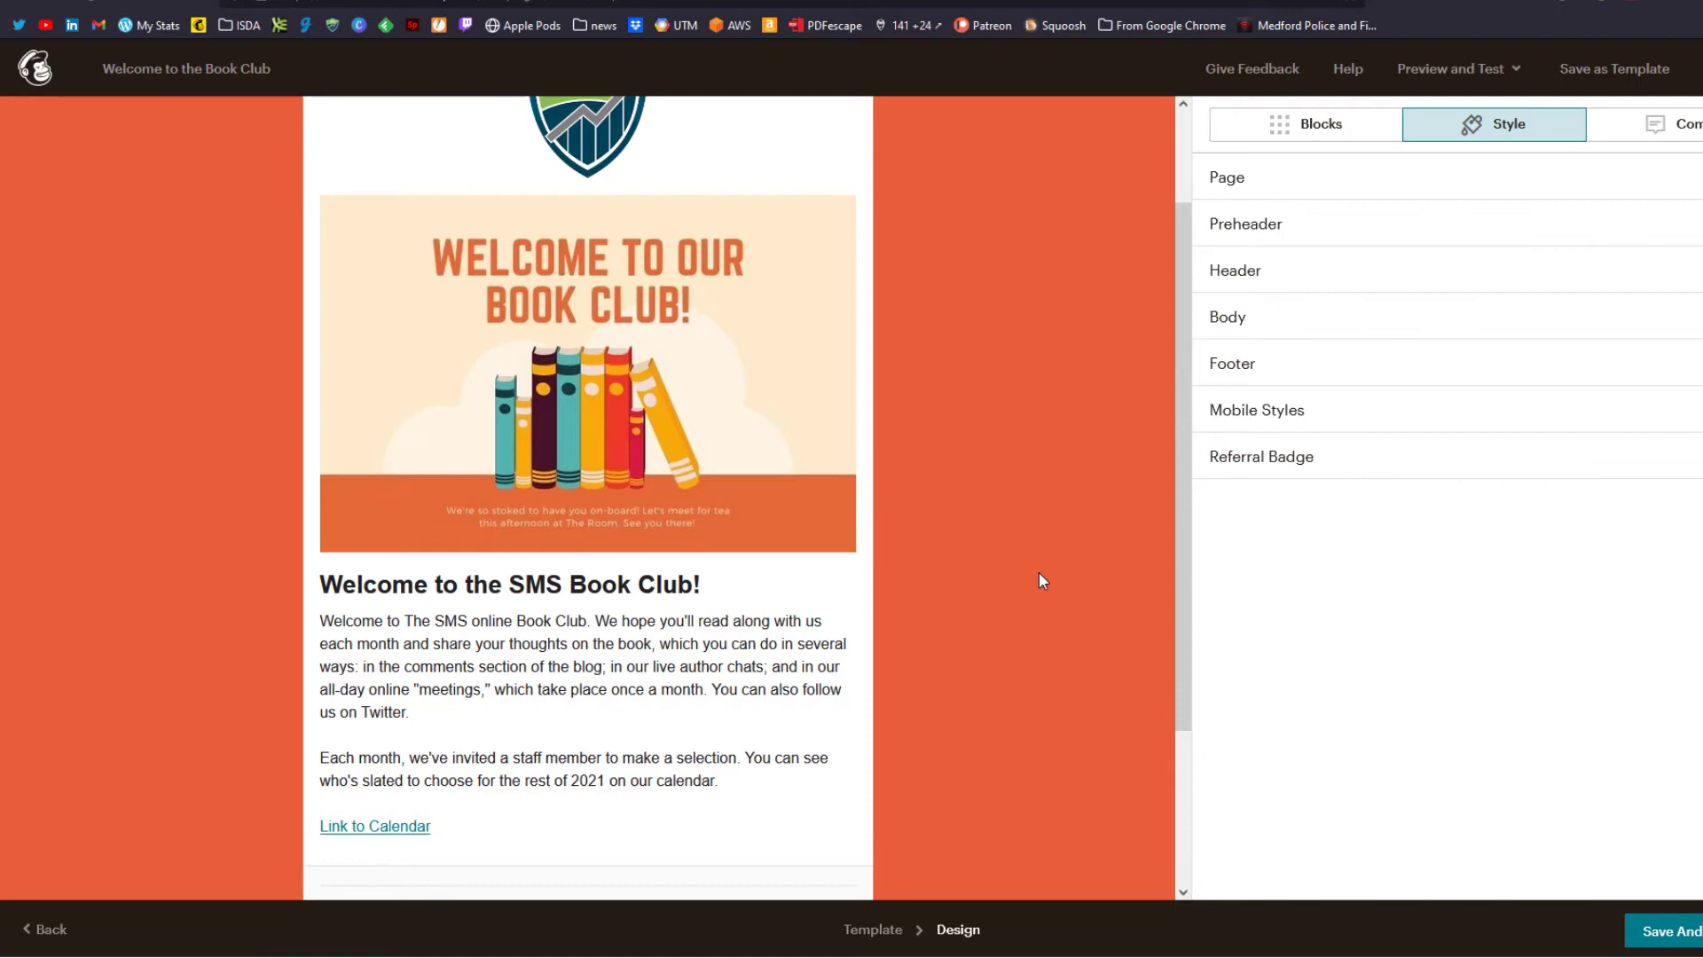
{"action": "scroll", "coordinate": [1051, 559], "scroll_direction": "down", "scroll_amount": 3}
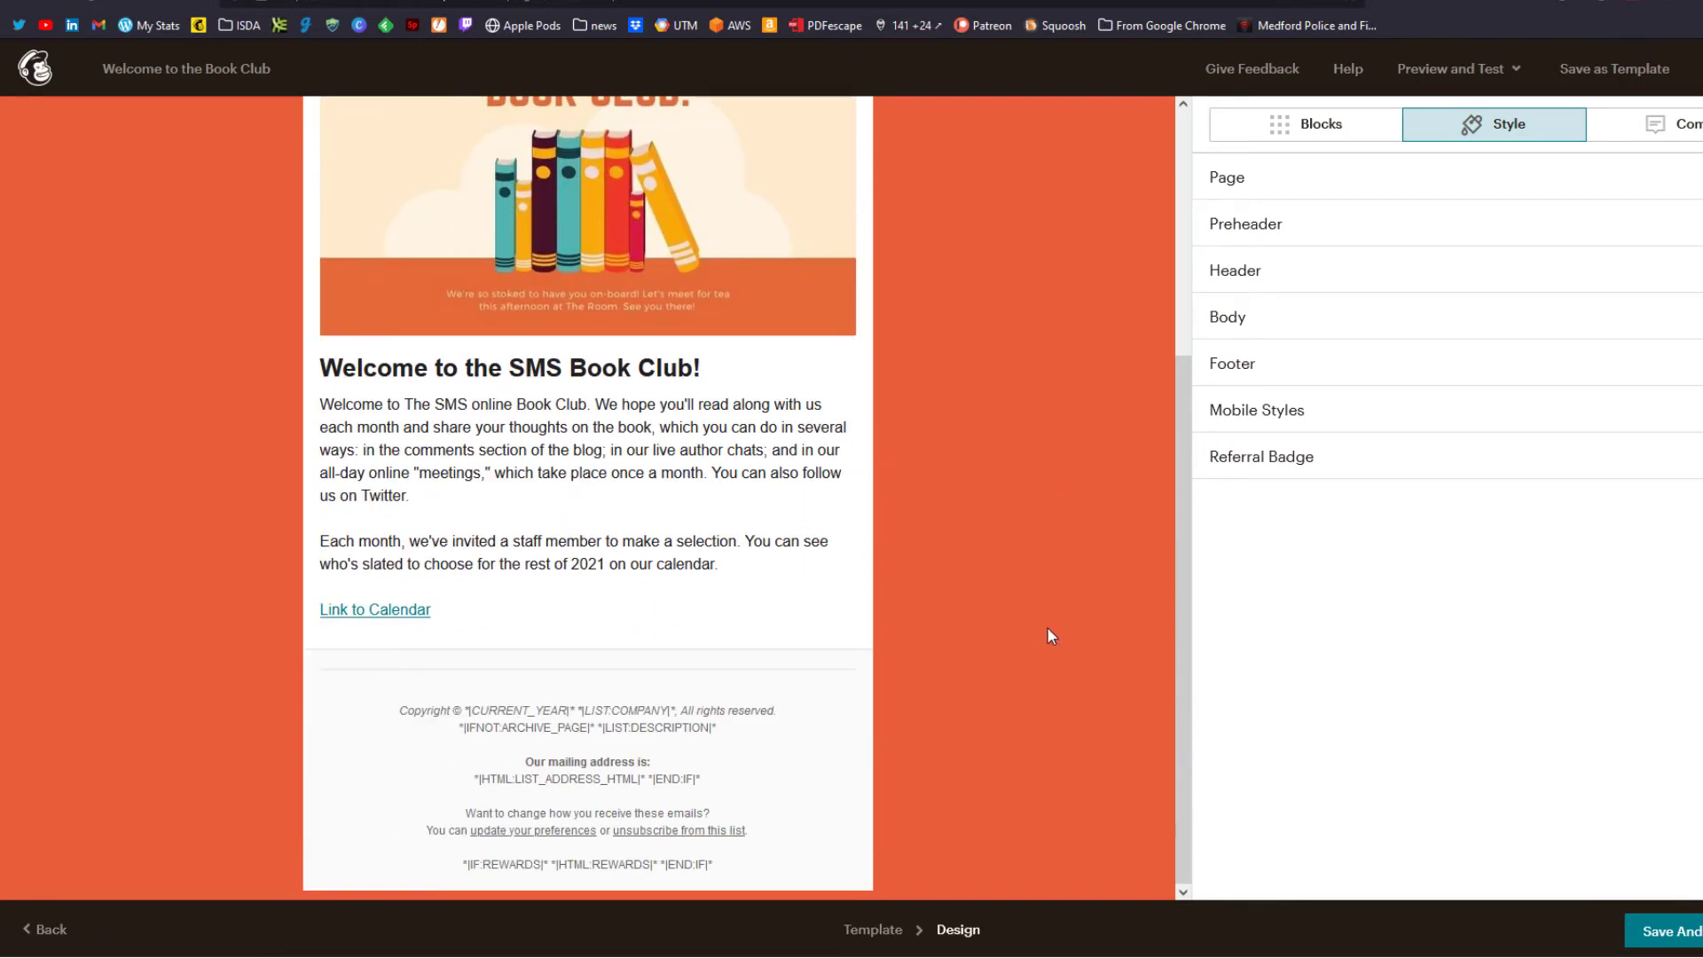
Step: Set the footer background colour to teal #4fced3
{"action": "left_click", "coordinate": [1304, 366]}
{"action": "left_click", "coordinate": [1226, 271]}
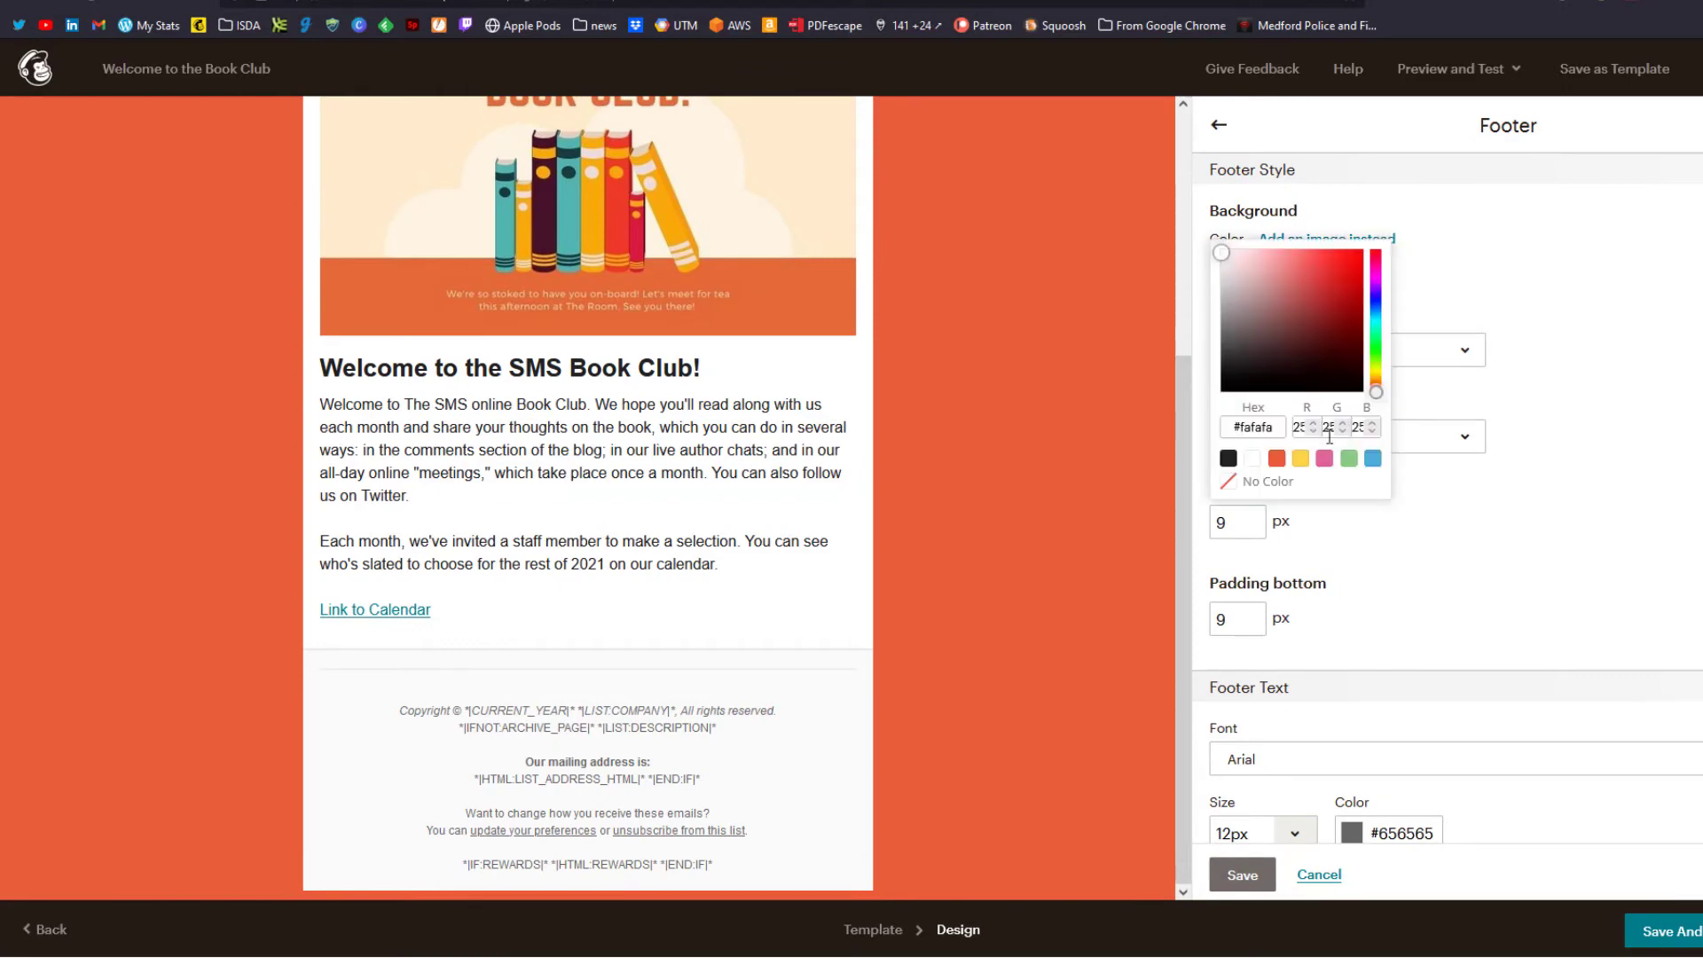
{"action": "left_click", "coordinate": [1301, 458]}
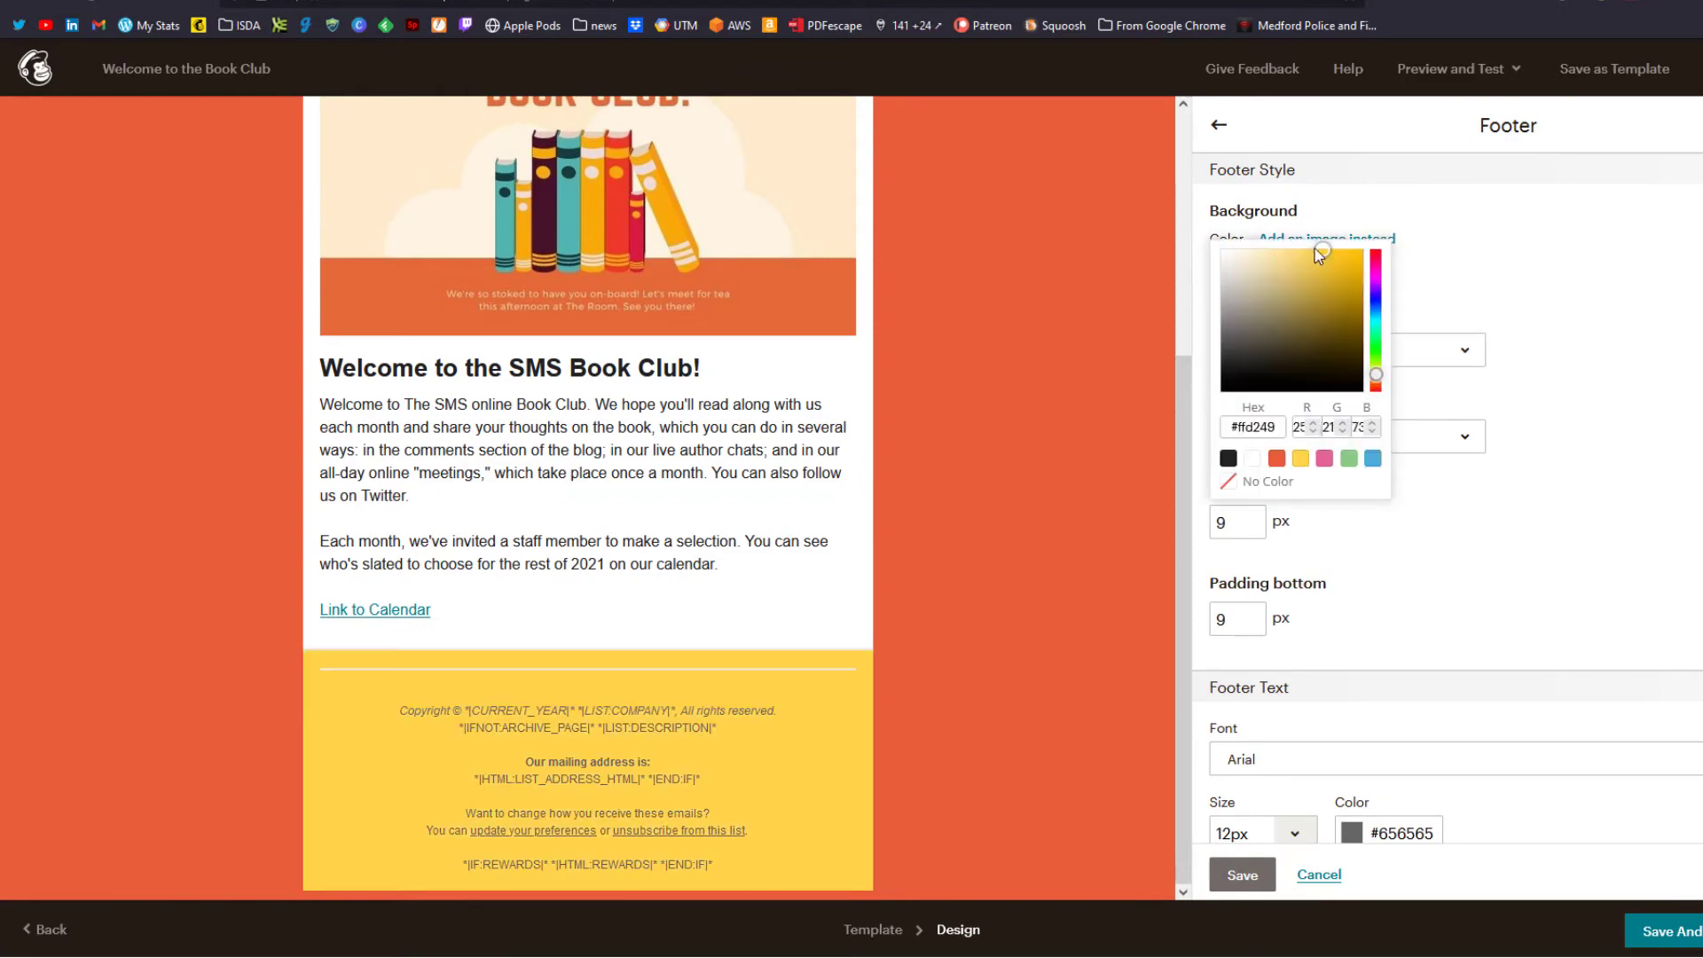
{"action": "left_click_drag", "start_coordinate": [1323, 250], "coordinate": [1333, 279]}
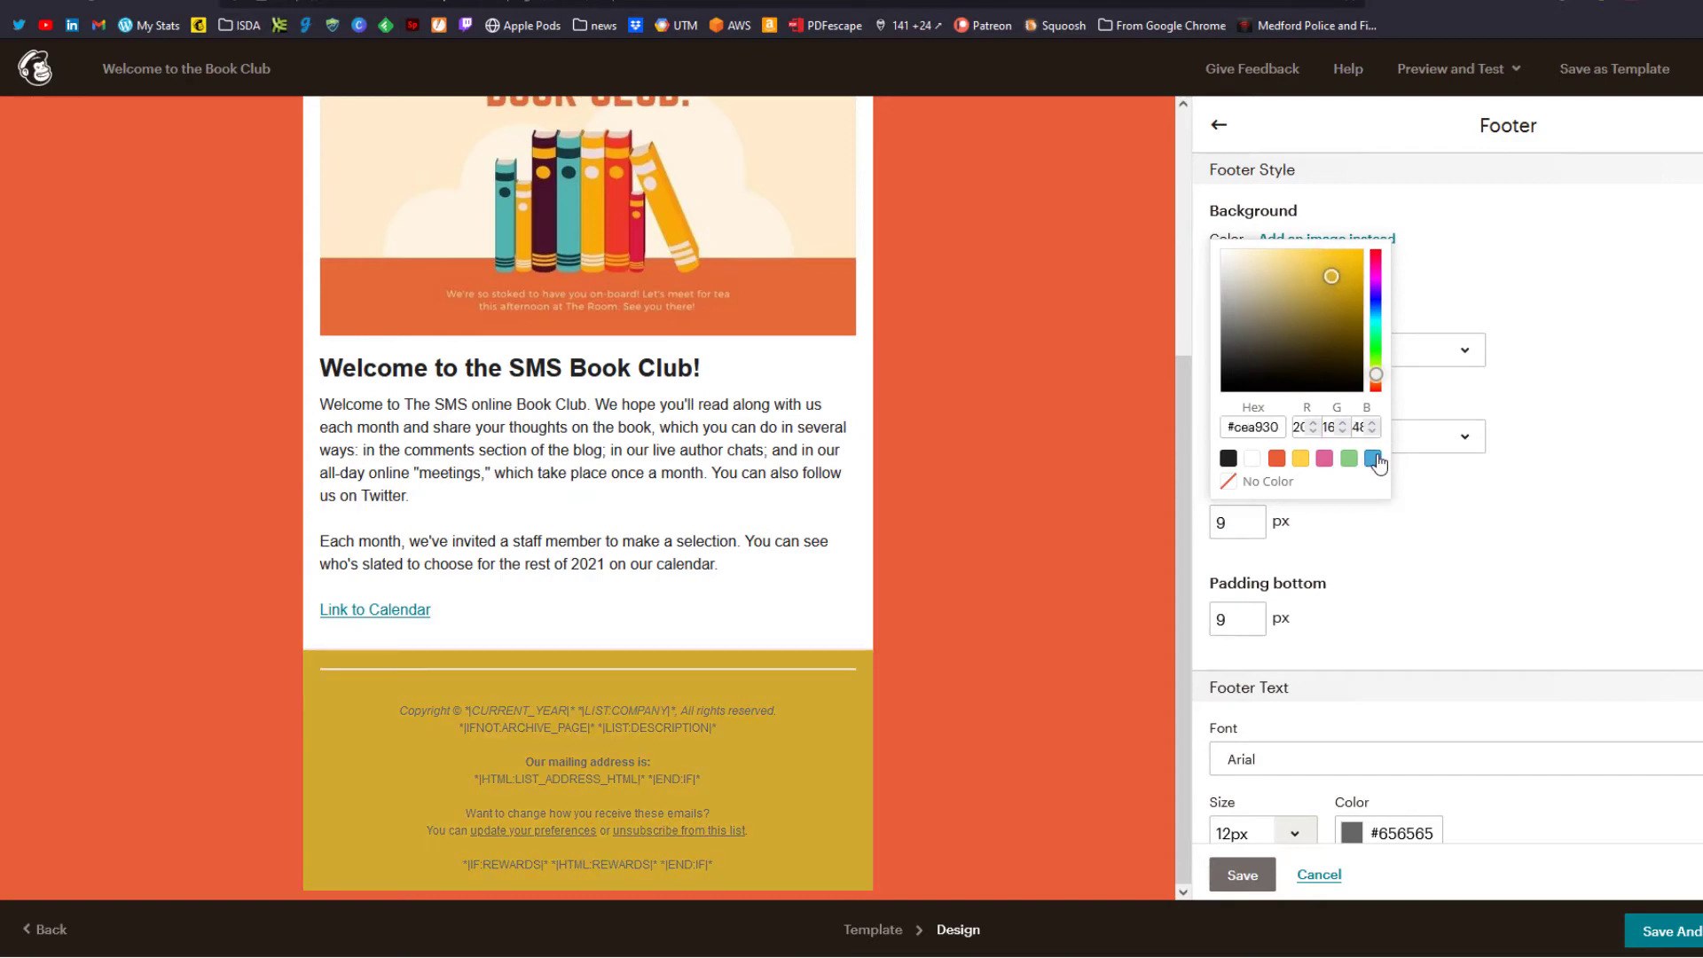
{"action": "left_click", "coordinate": [1373, 457]}
{"action": "left_click", "coordinate": [1375, 320]}
{"action": "left_click", "coordinate": [1665, 388]}
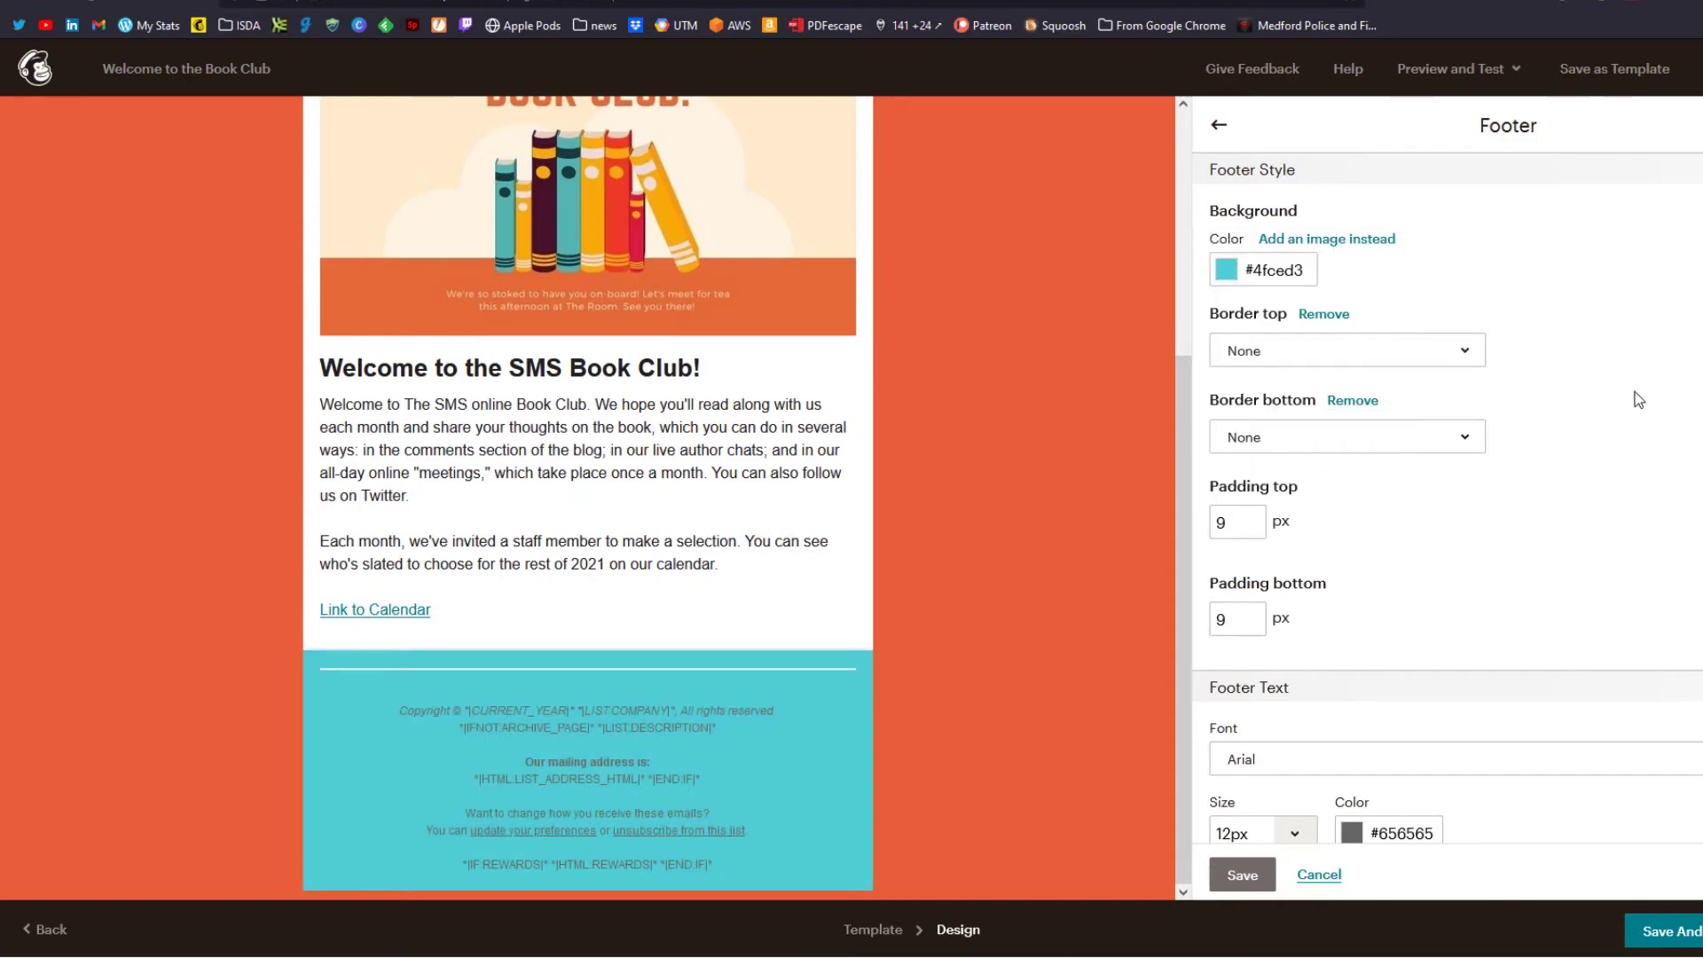
{"action": "scroll", "coordinate": [1587, 425], "scroll_direction": "down", "scroll_amount": 5}
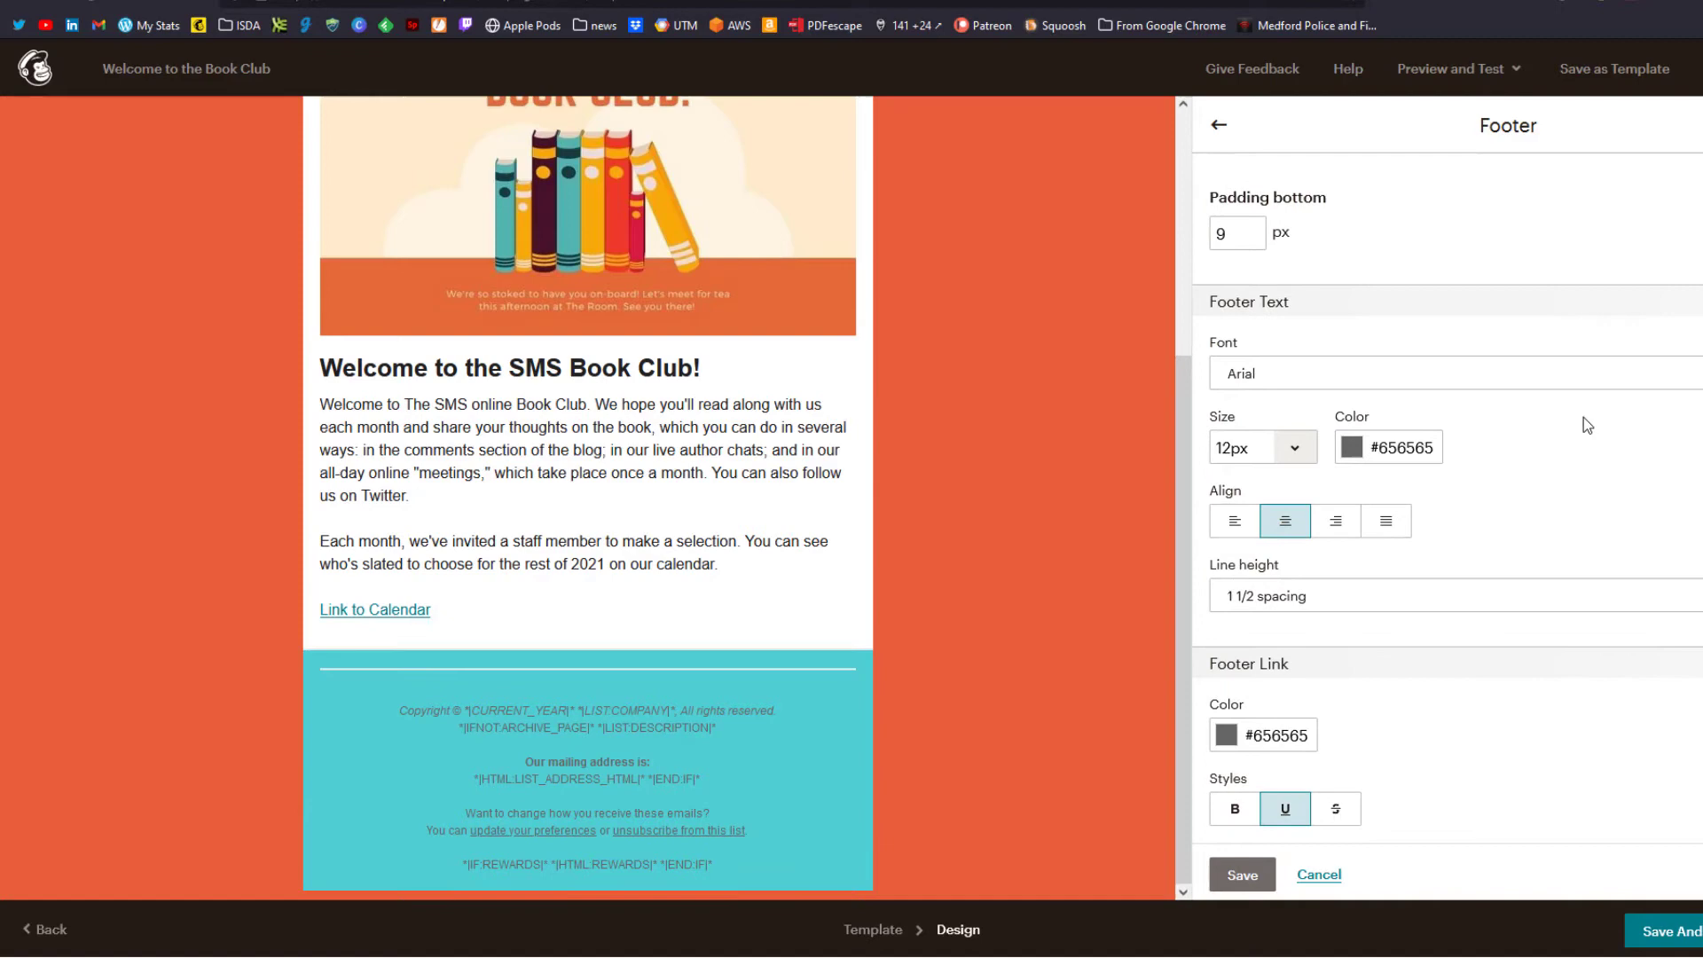
Step: Make footer text white #ffffff and links orange-red #ea5b3a, then save the footer style
{"action": "left_click", "coordinate": [1351, 446]}
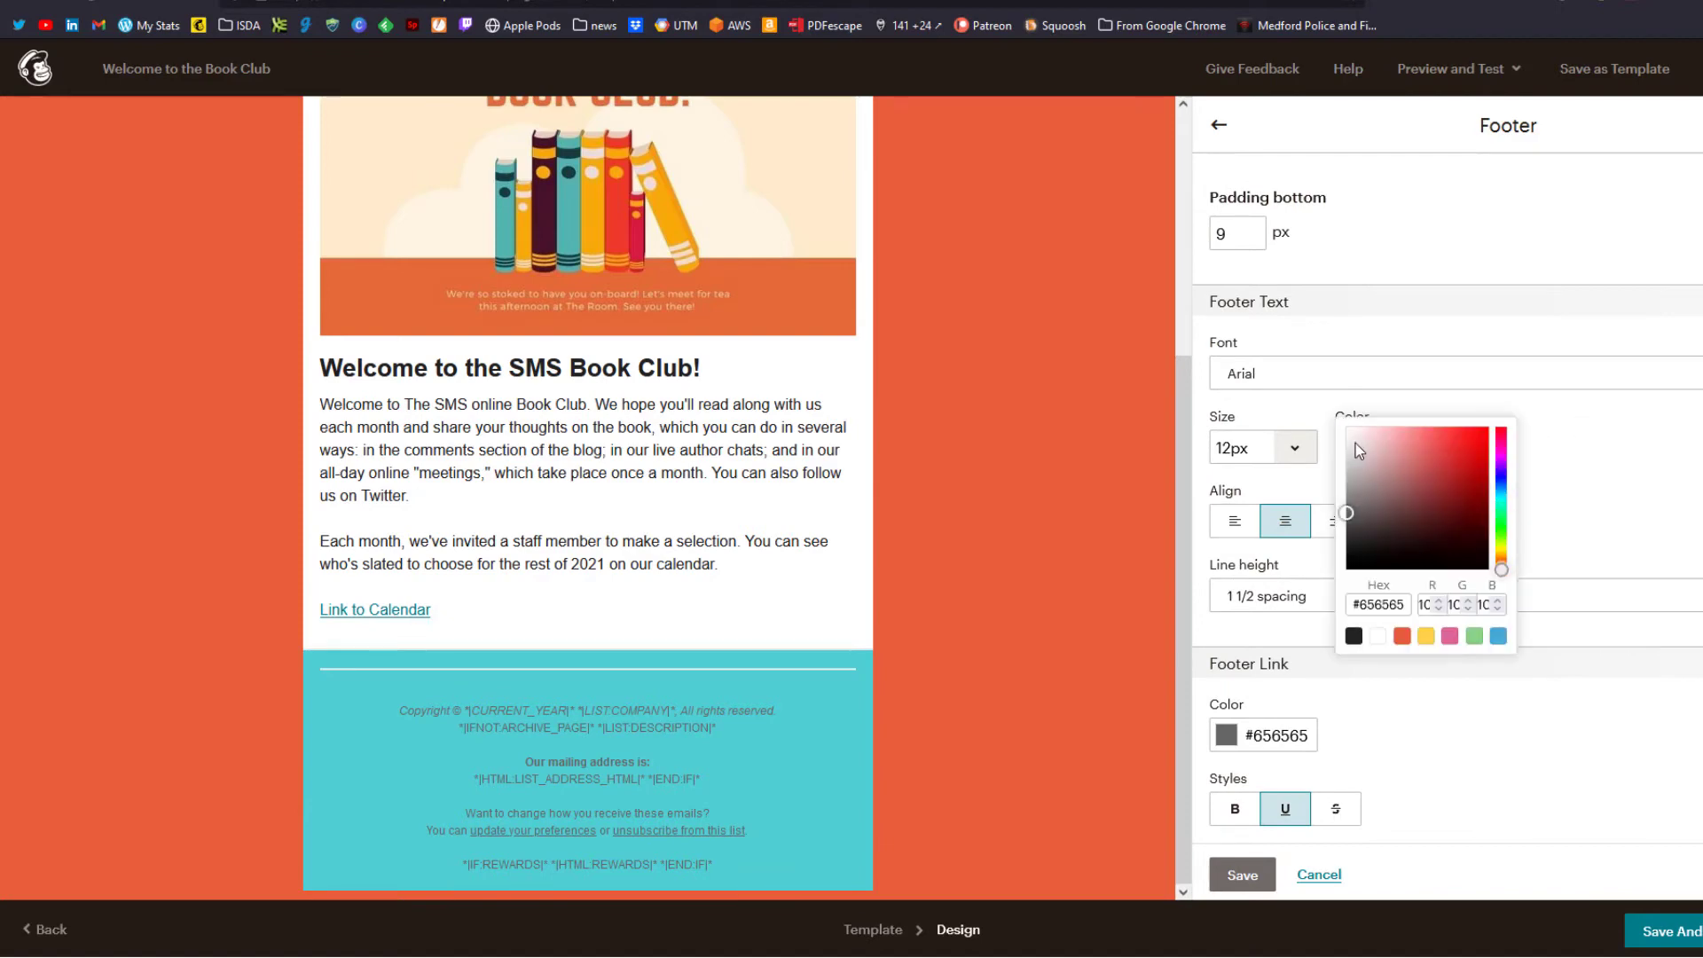
{"action": "left_click", "coordinate": [1379, 634]}
{"action": "left_click", "coordinate": [1663, 516]}
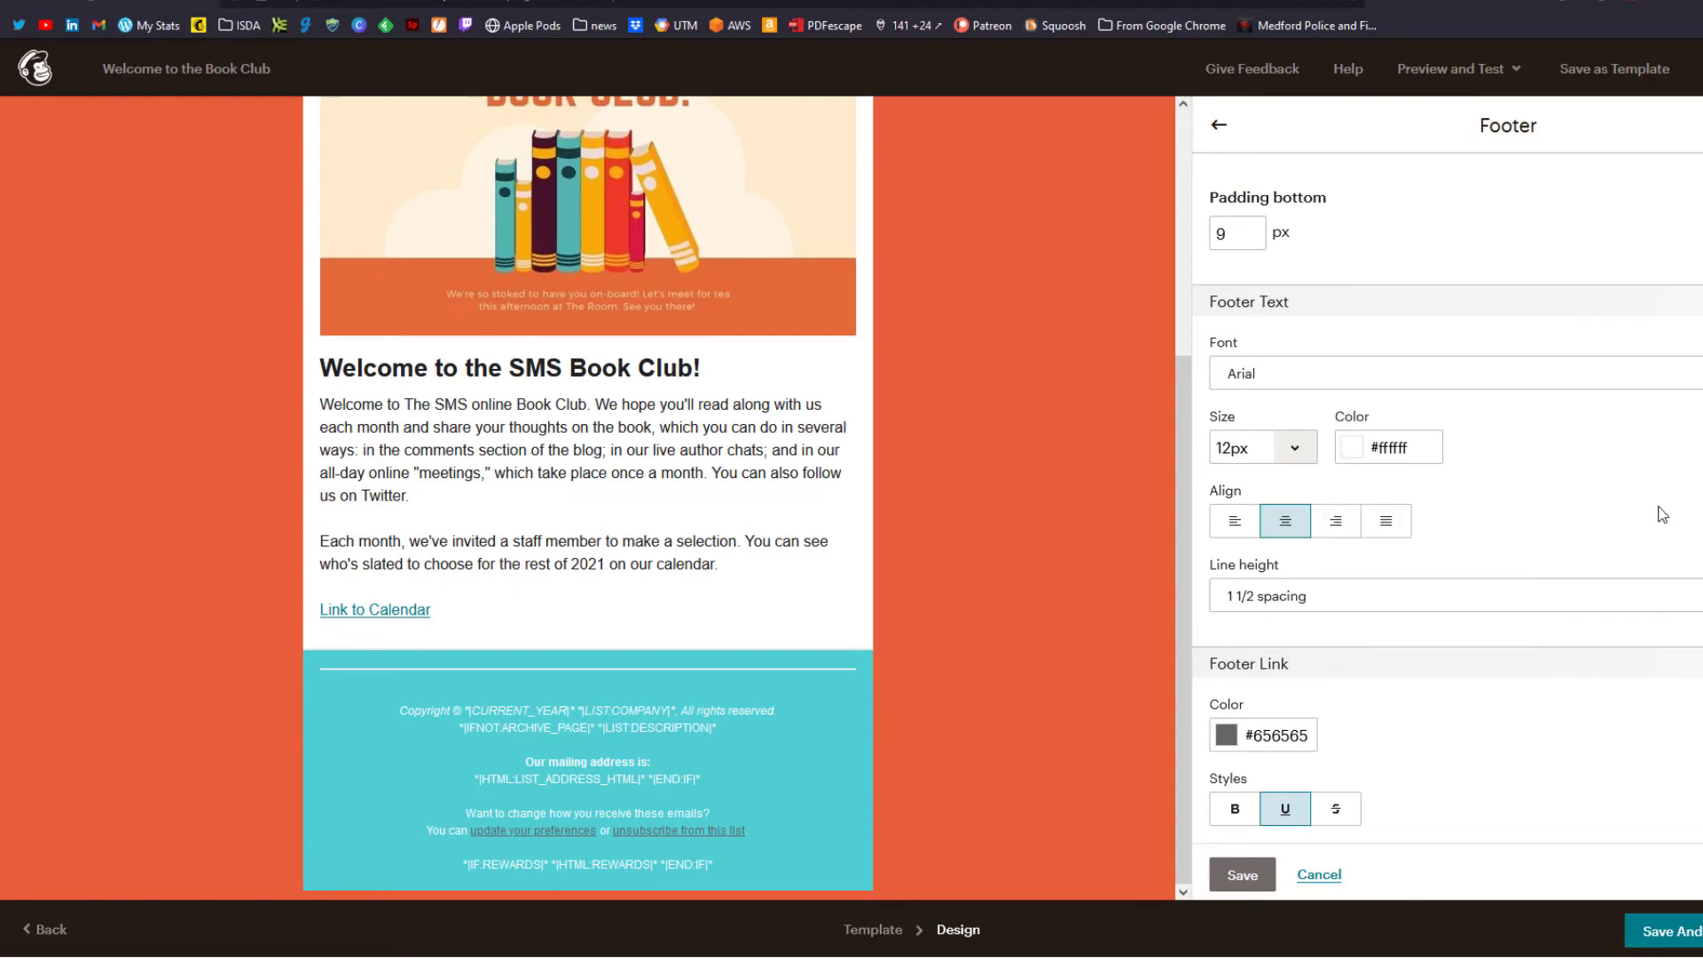
{"action": "left_click", "coordinate": [1228, 740]}
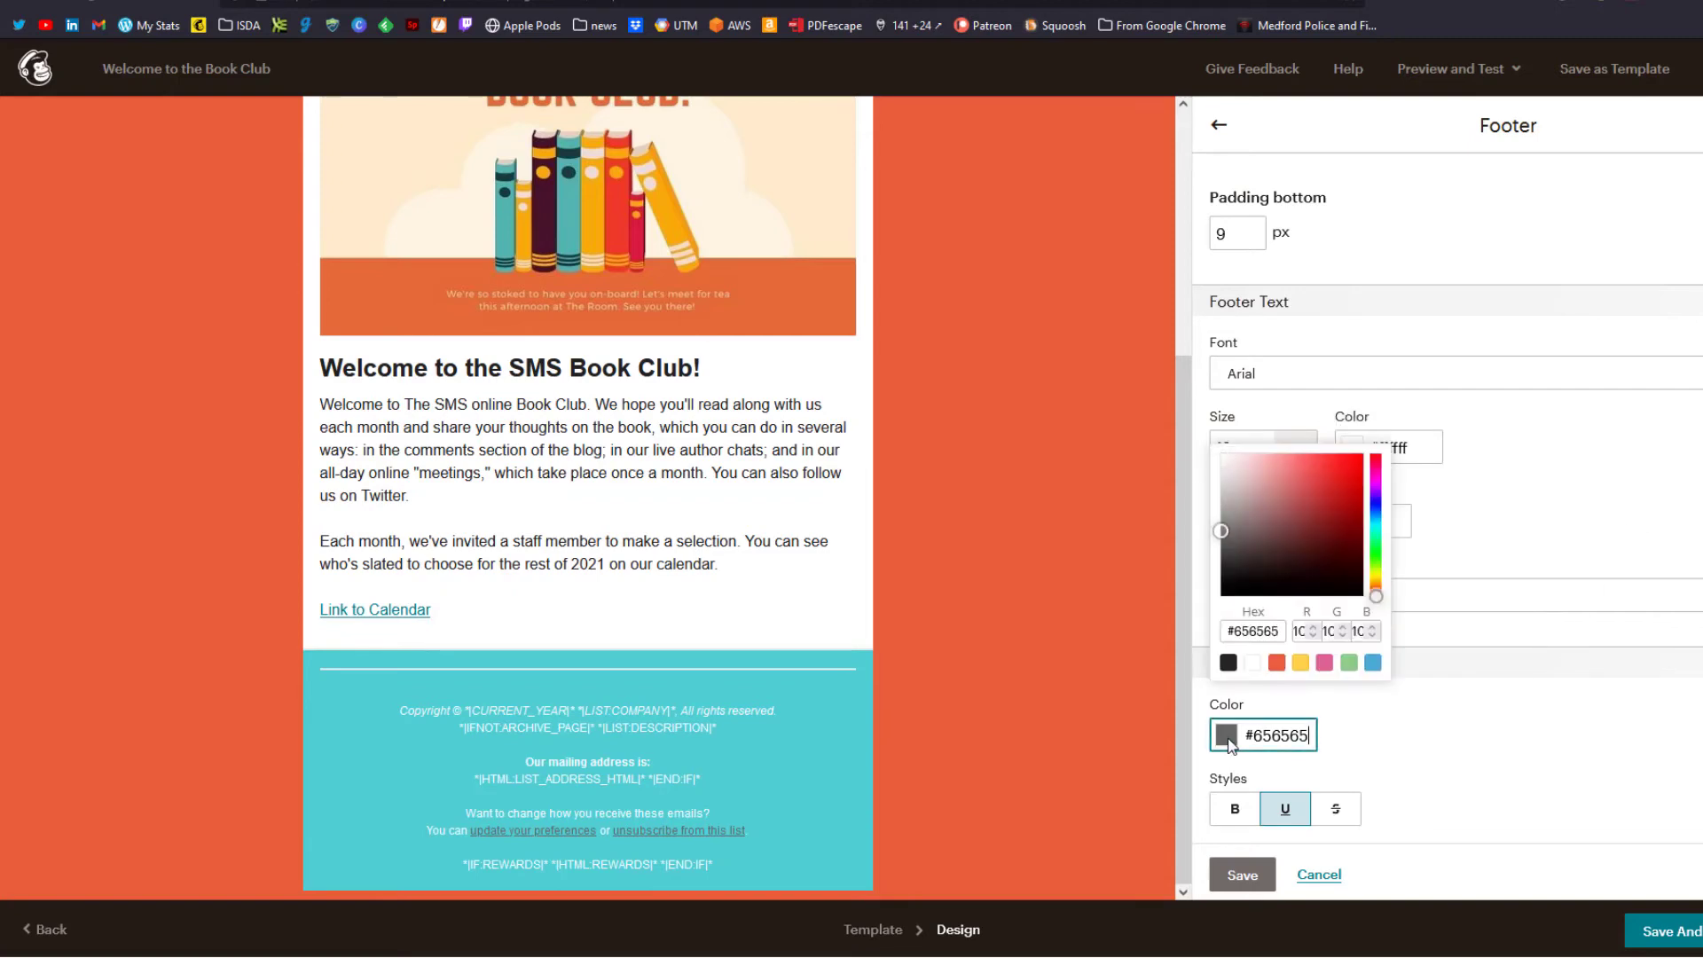
{"action": "left_click", "coordinate": [1301, 667]}
{"action": "left_click", "coordinate": [1280, 665]}
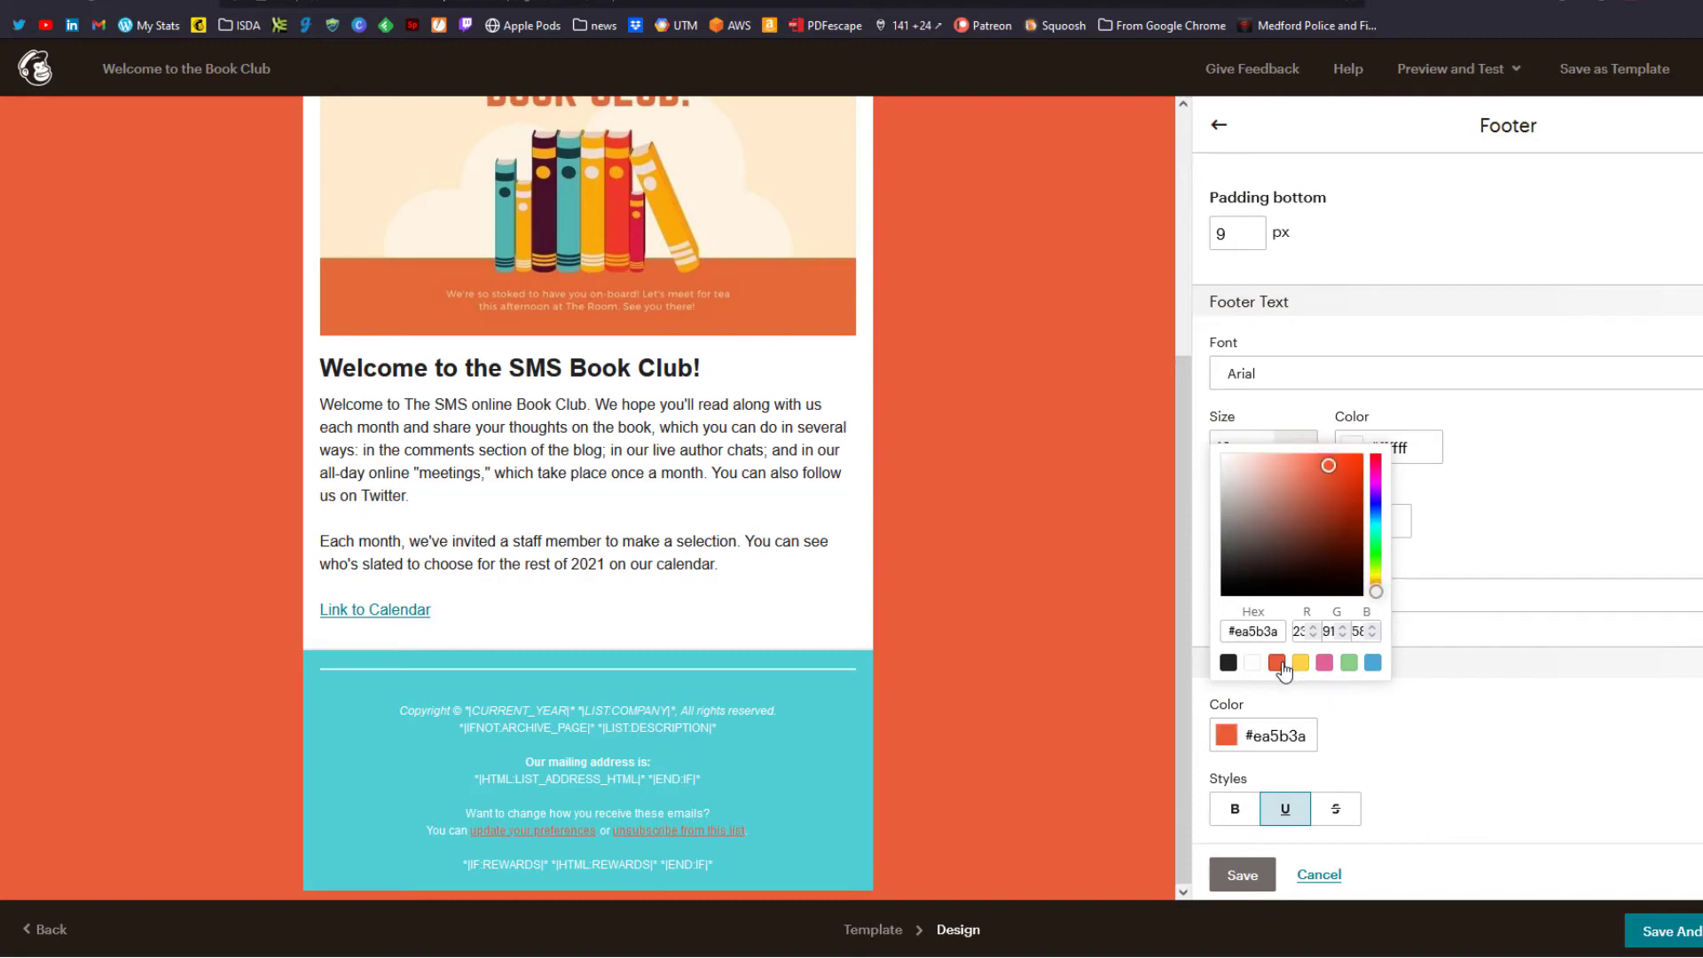
{"action": "left_click", "coordinate": [1554, 562]}
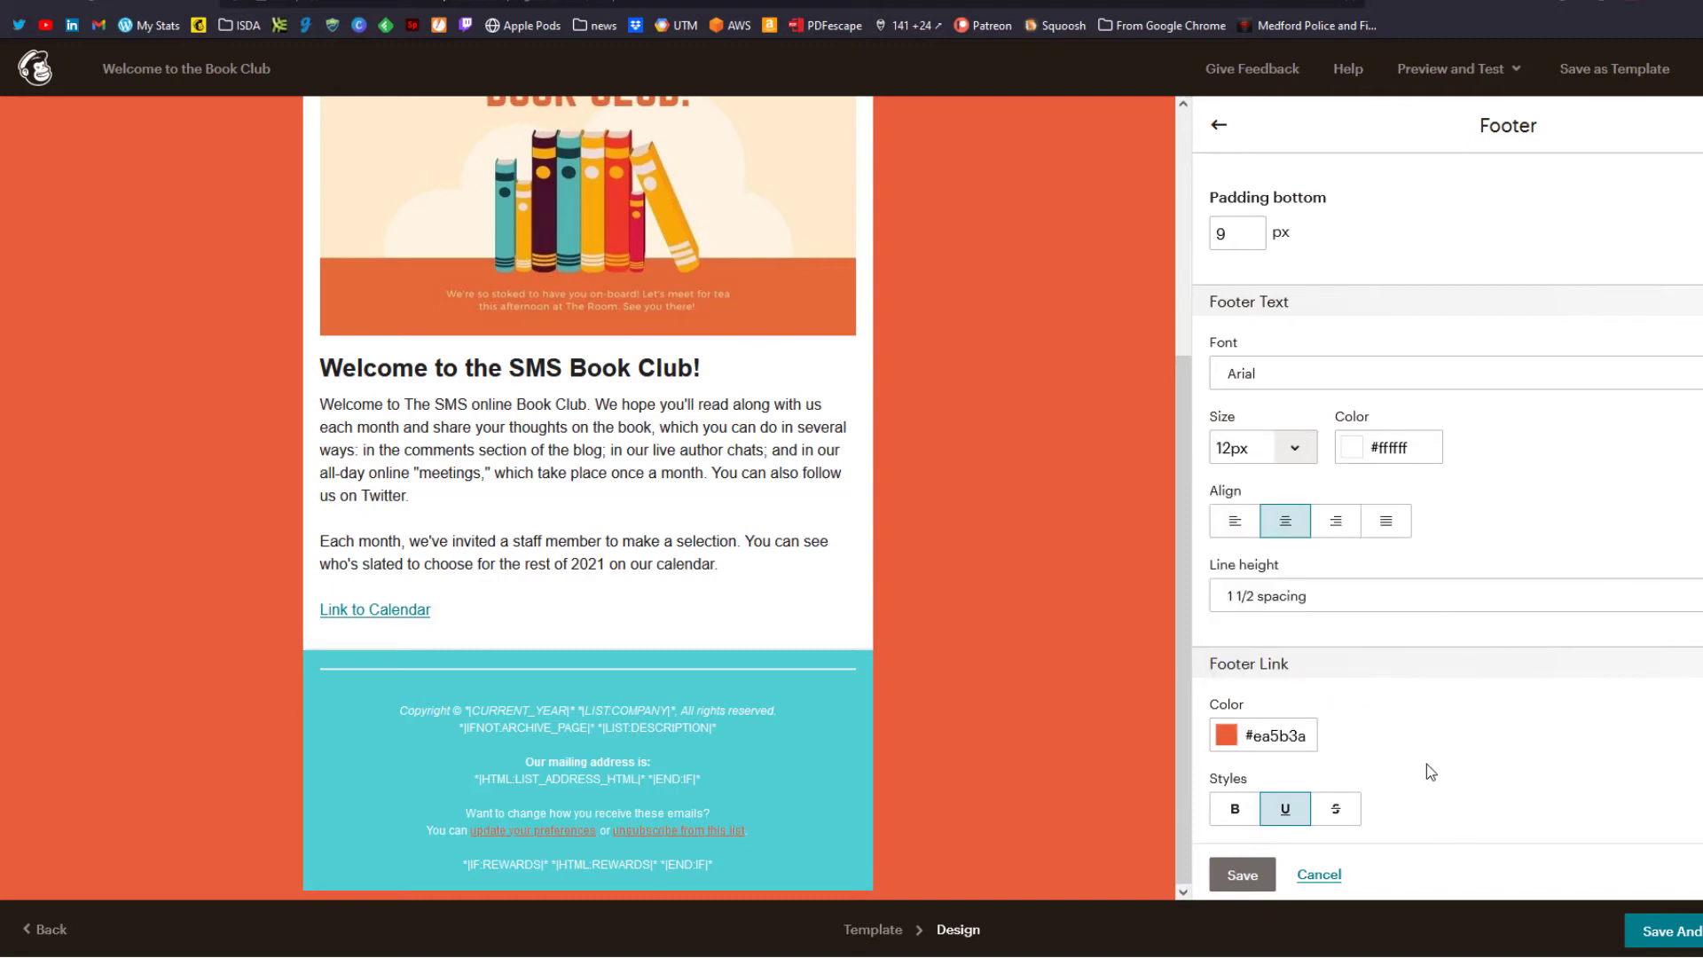
{"action": "left_click", "coordinate": [1242, 874]}
{"action": "scroll", "coordinate": [1074, 593], "scroll_direction": "up", "scroll_amount": 4}
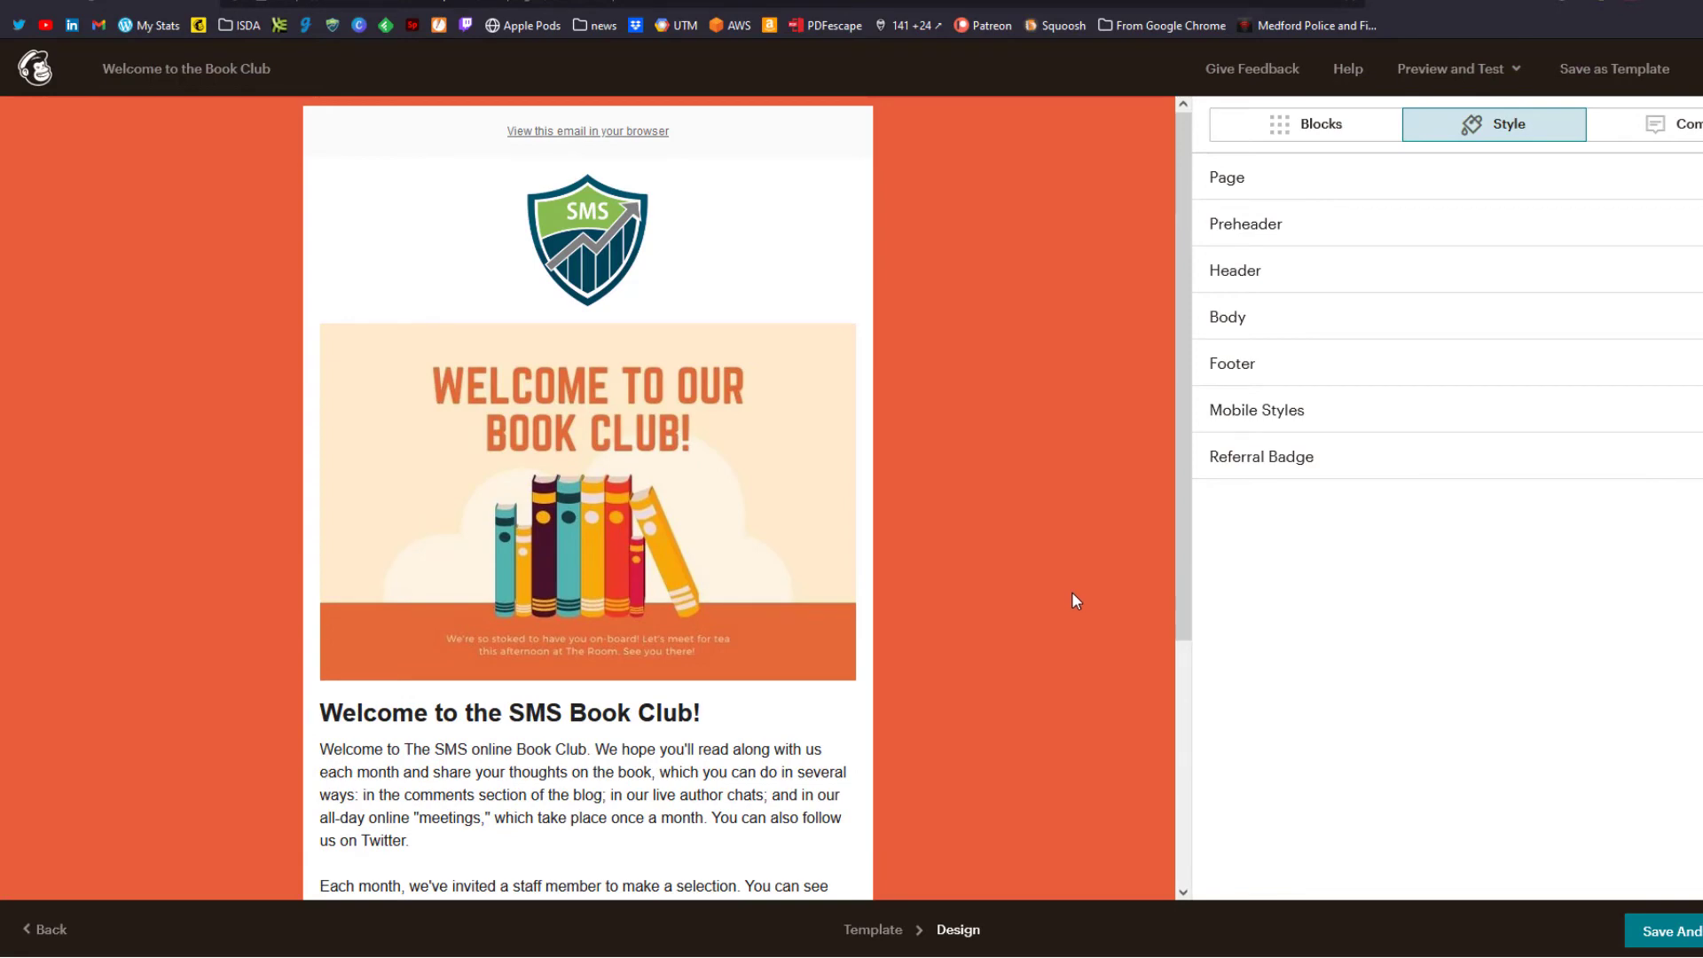
Step: Save the email design and exit the editor
{"action": "scroll", "coordinate": [1072, 592], "scroll_direction": "down", "scroll_amount": 4}
{"action": "scroll", "coordinate": [1054, 562], "scroll_direction": "up", "scroll_amount": 4}
{"action": "left_click", "coordinate": [1328, 129]}
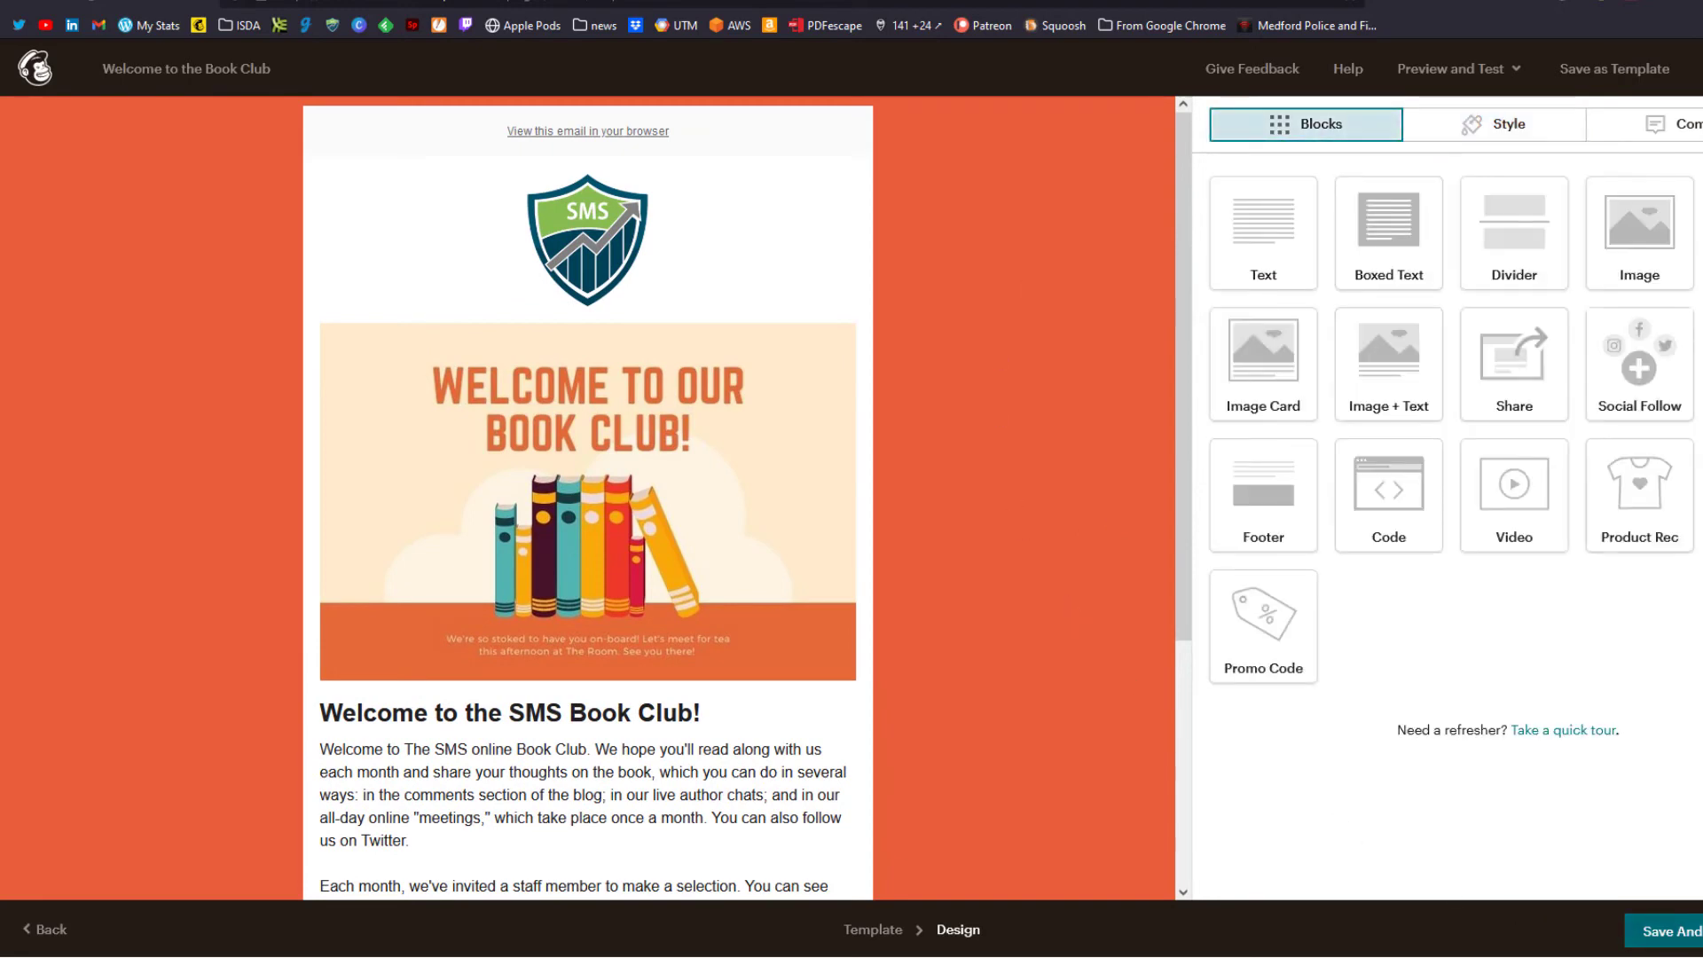
{"action": "left_click", "coordinate": [1661, 931]}
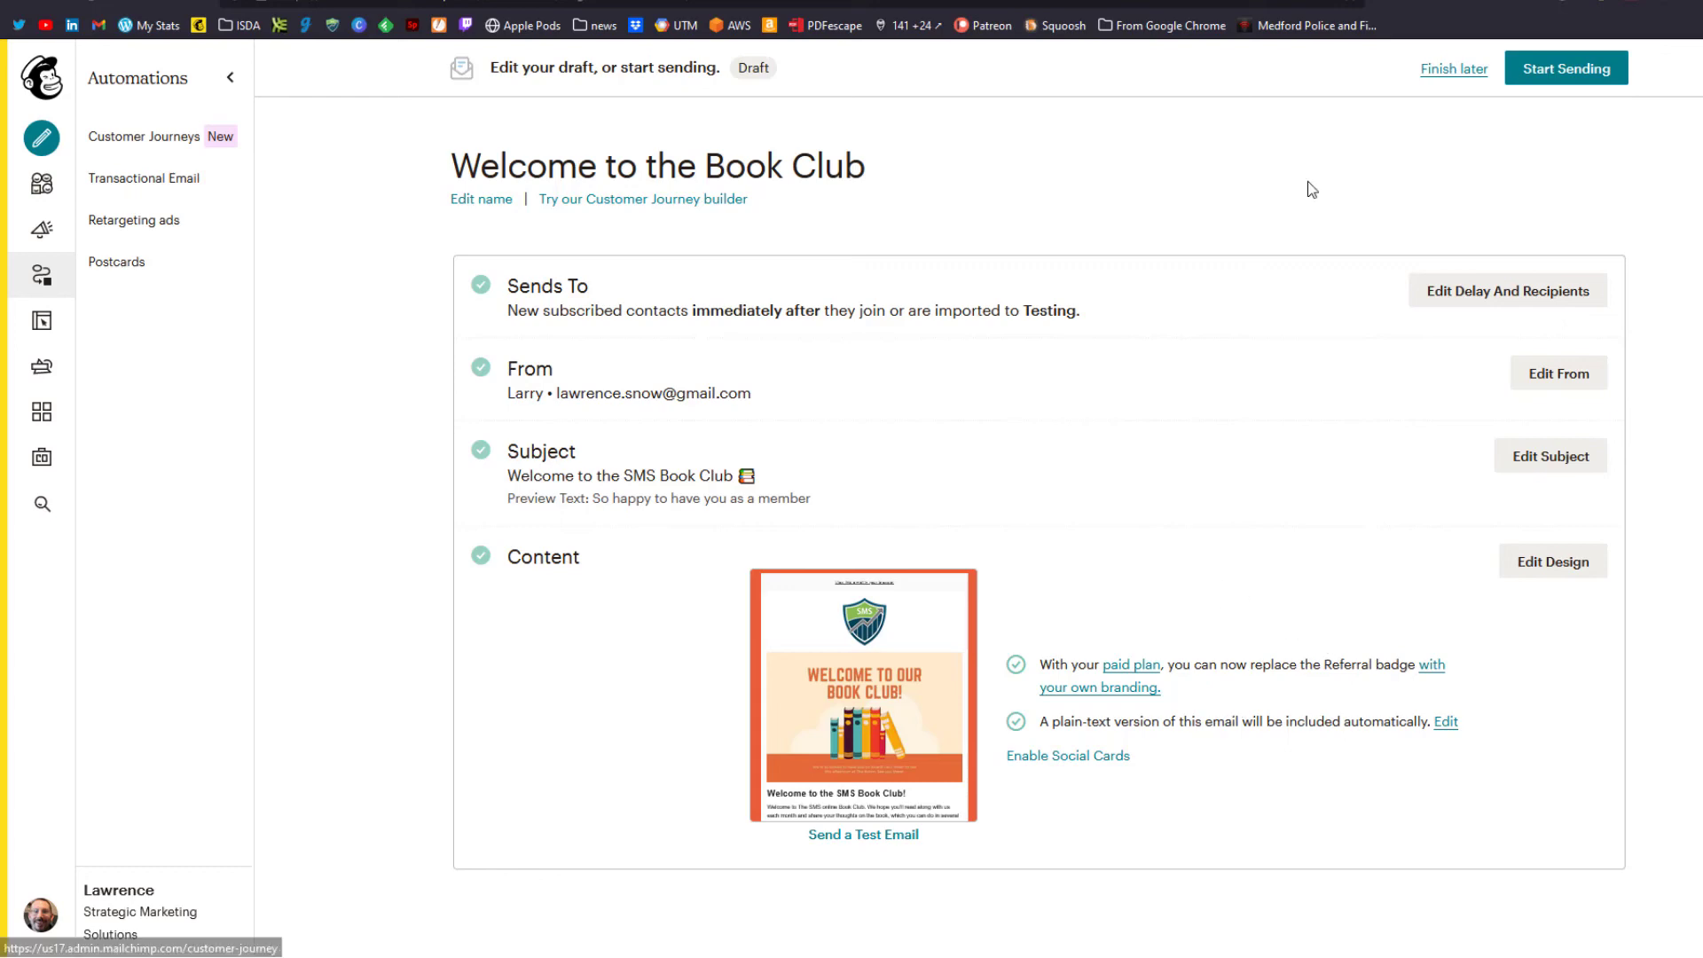
Step: Start sending the 'Welcome to the Book Club' automation and confirm with Start Now
{"action": "left_click", "coordinate": [1586, 73]}
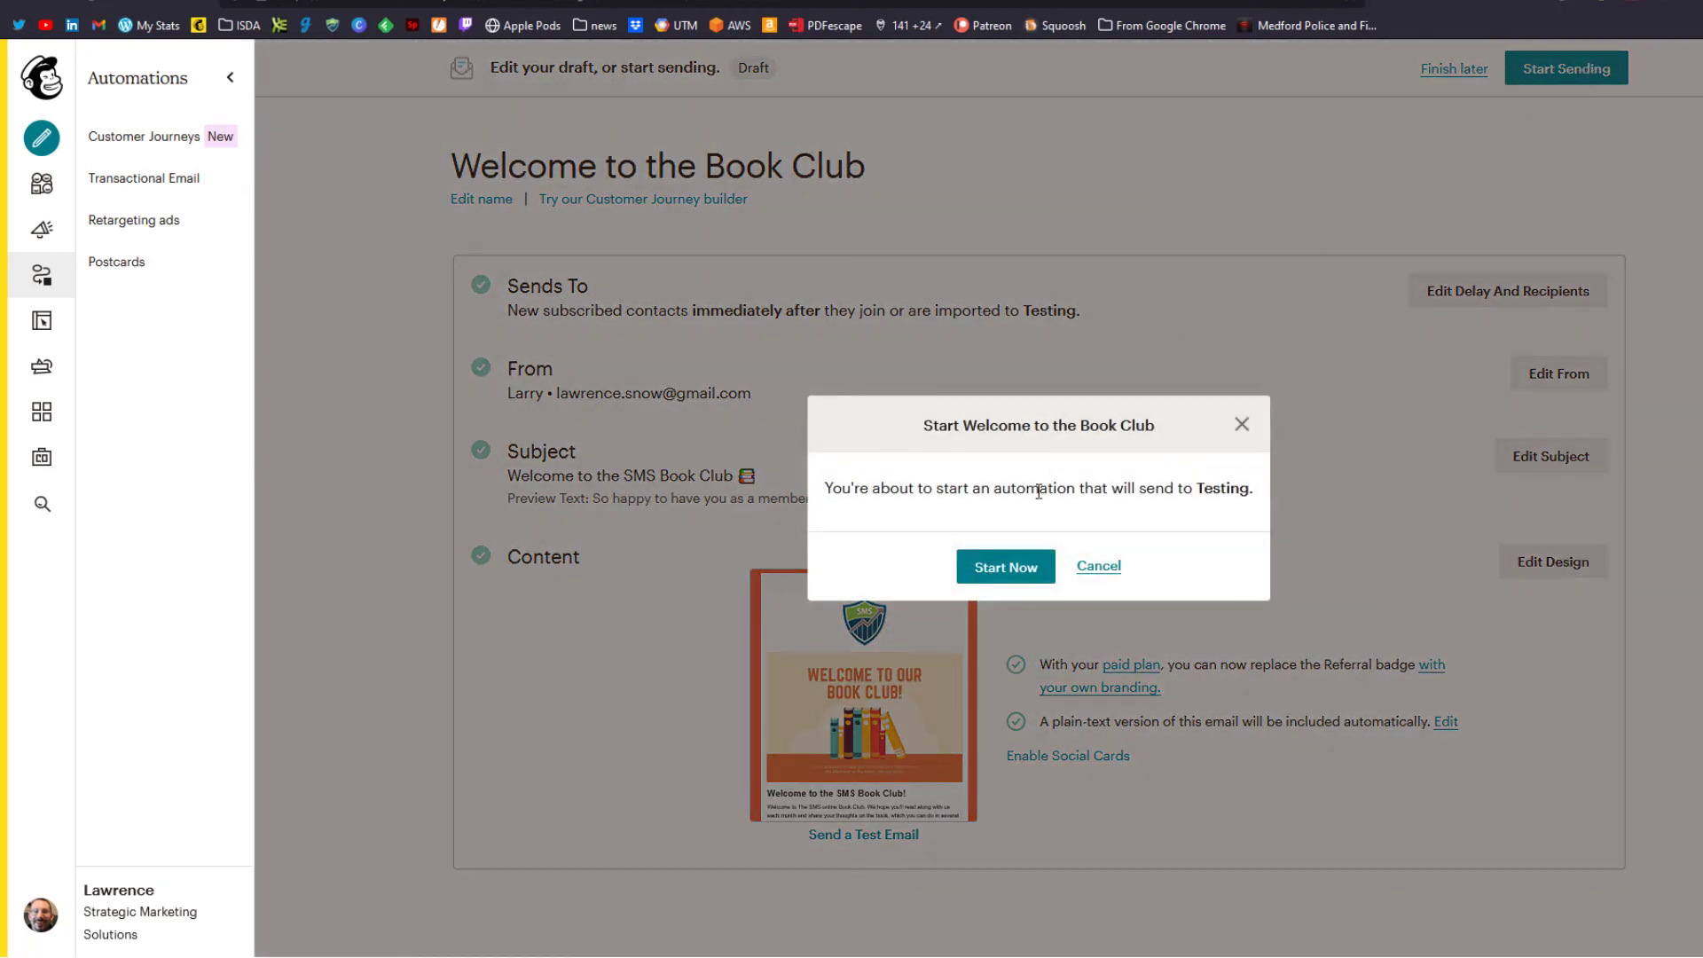
{"action": "left_click", "coordinate": [1004, 579]}
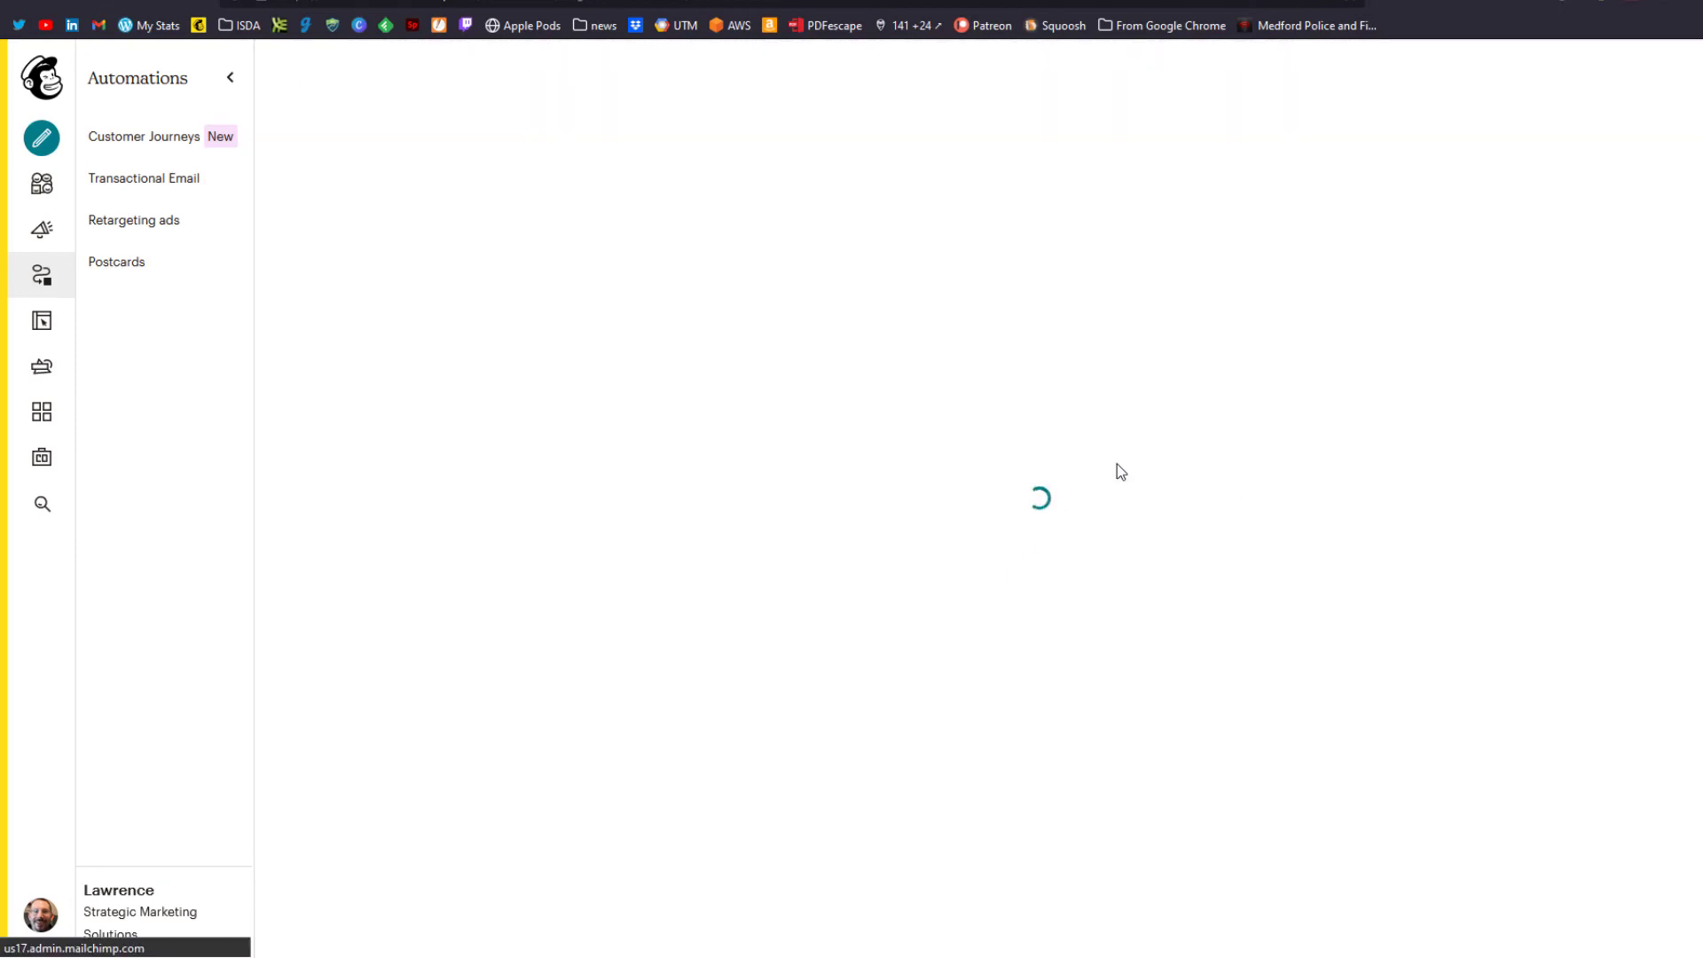
{"action": "left_click", "coordinate": [640, 234]}
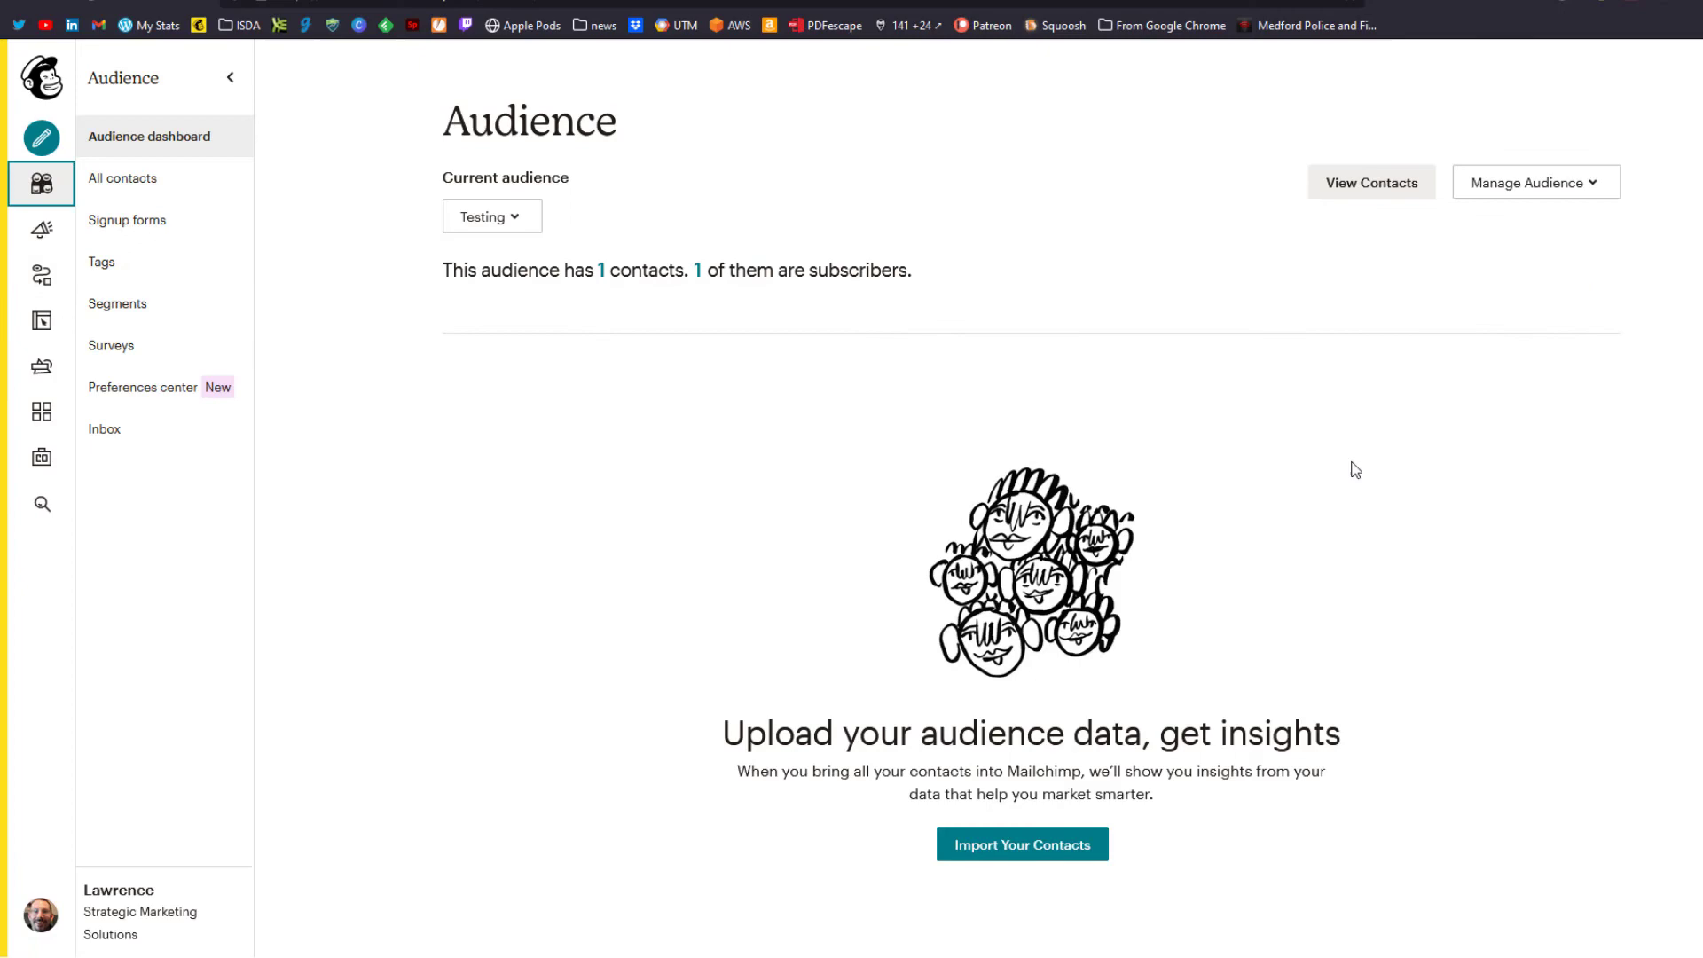
Step: Add a single subscriber to the Testing audience with email permission and profile update ticked
{"action": "scroll", "coordinate": [1313, 559], "scroll_direction": "down", "scroll_amount": 2}
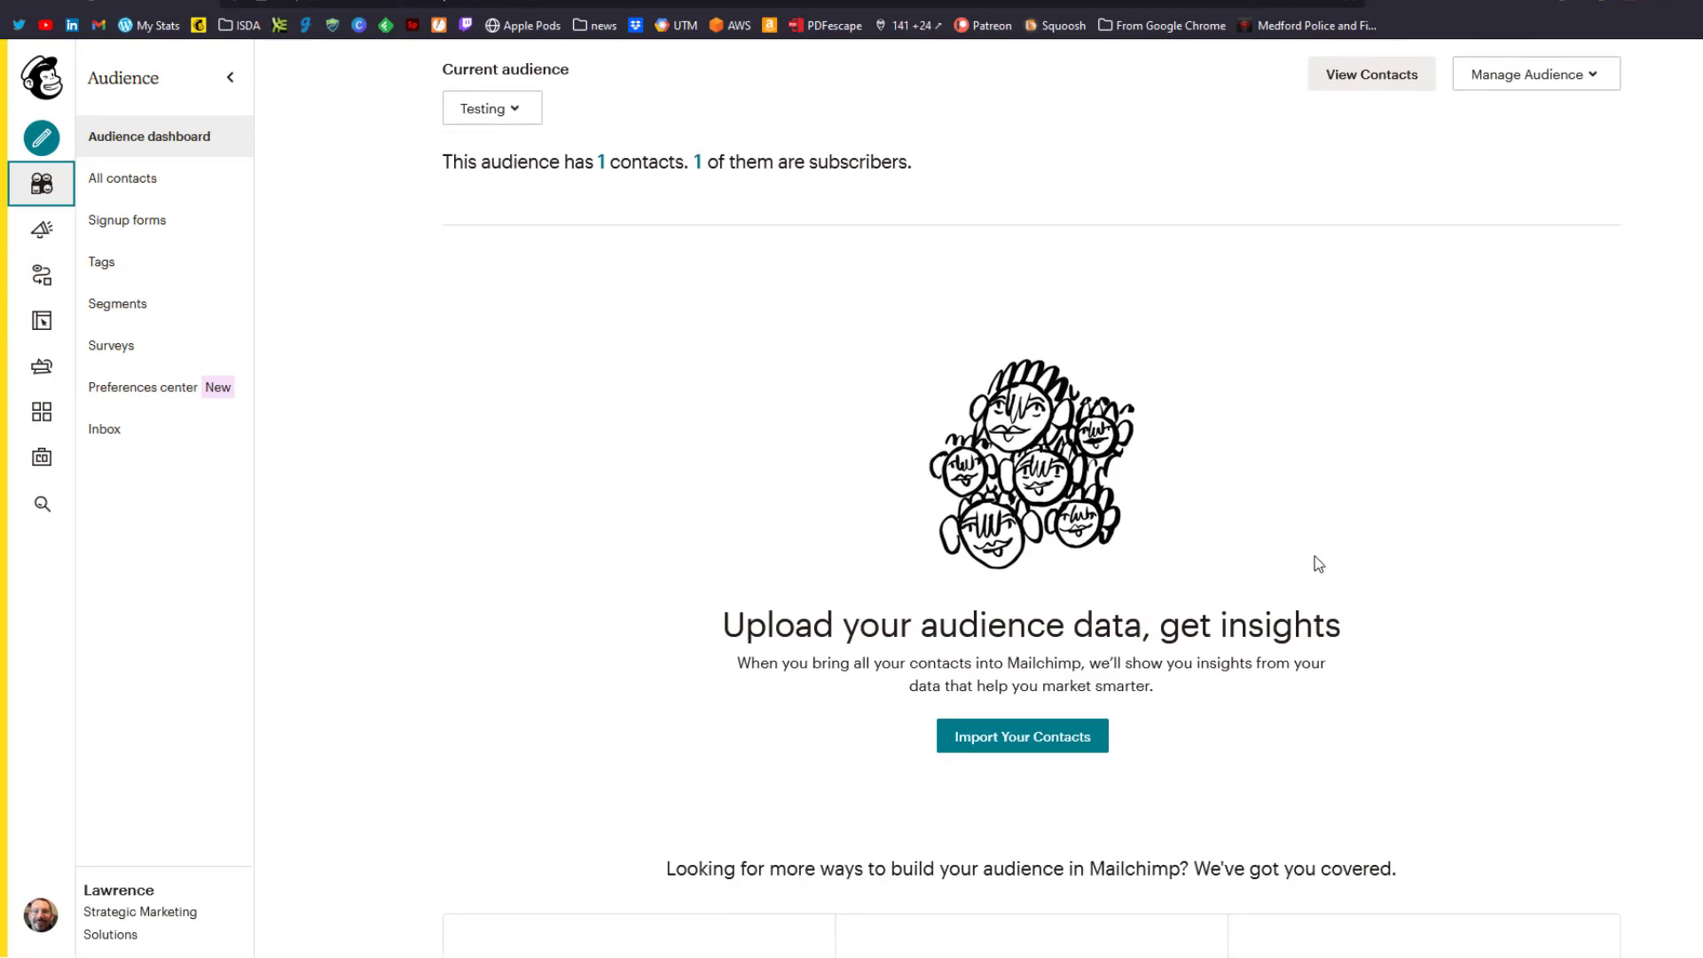
{"action": "scroll", "coordinate": [1316, 563], "scroll_direction": "up", "scroll_amount": 2}
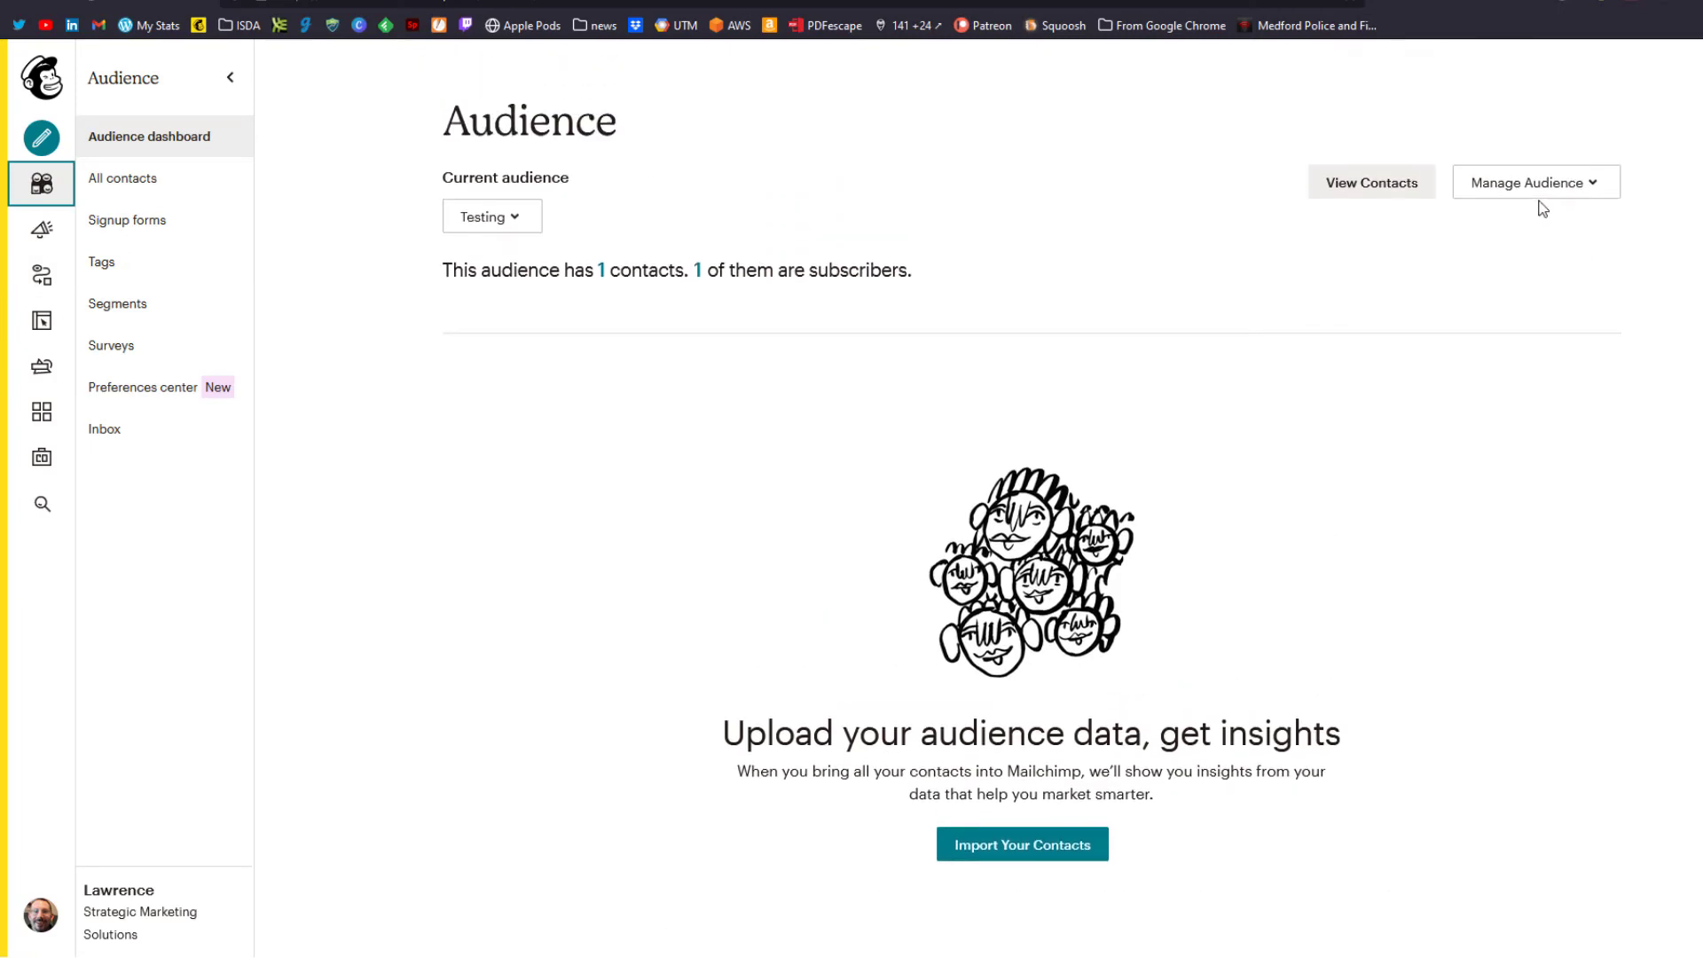
{"action": "left_click", "coordinate": [1553, 186]}
{"action": "left_click", "coordinate": [1546, 247]}
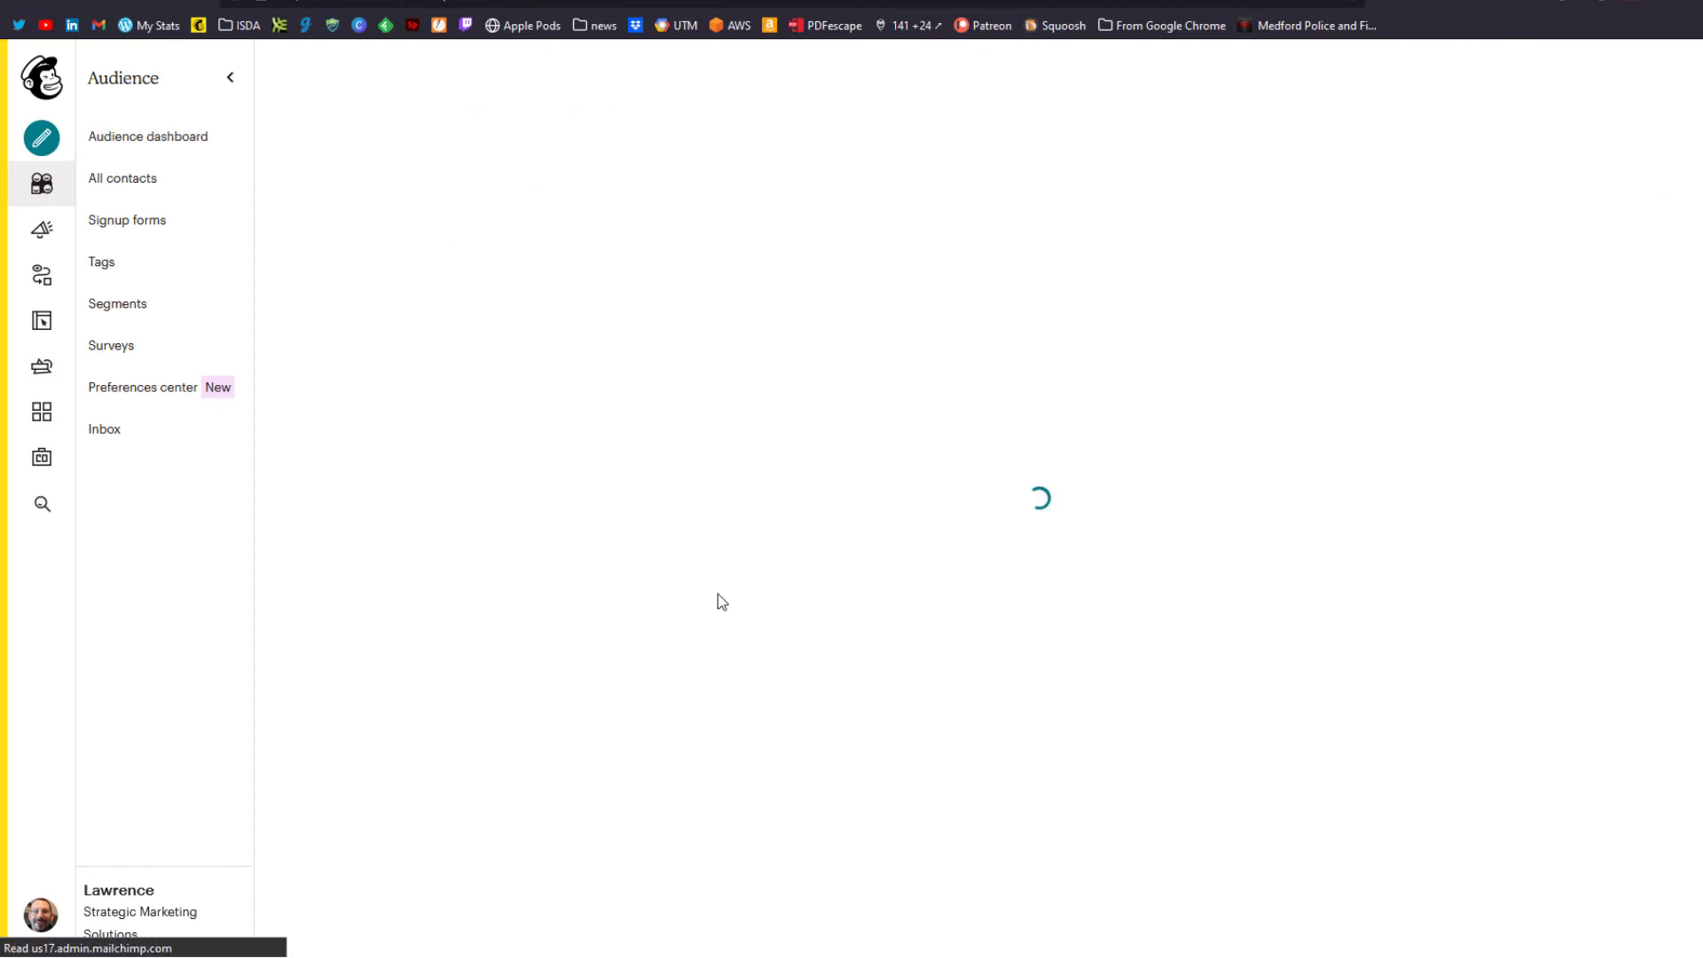
{"action": "scroll", "coordinate": [1020, 701], "scroll_direction": "down", "scroll_amount": 3}
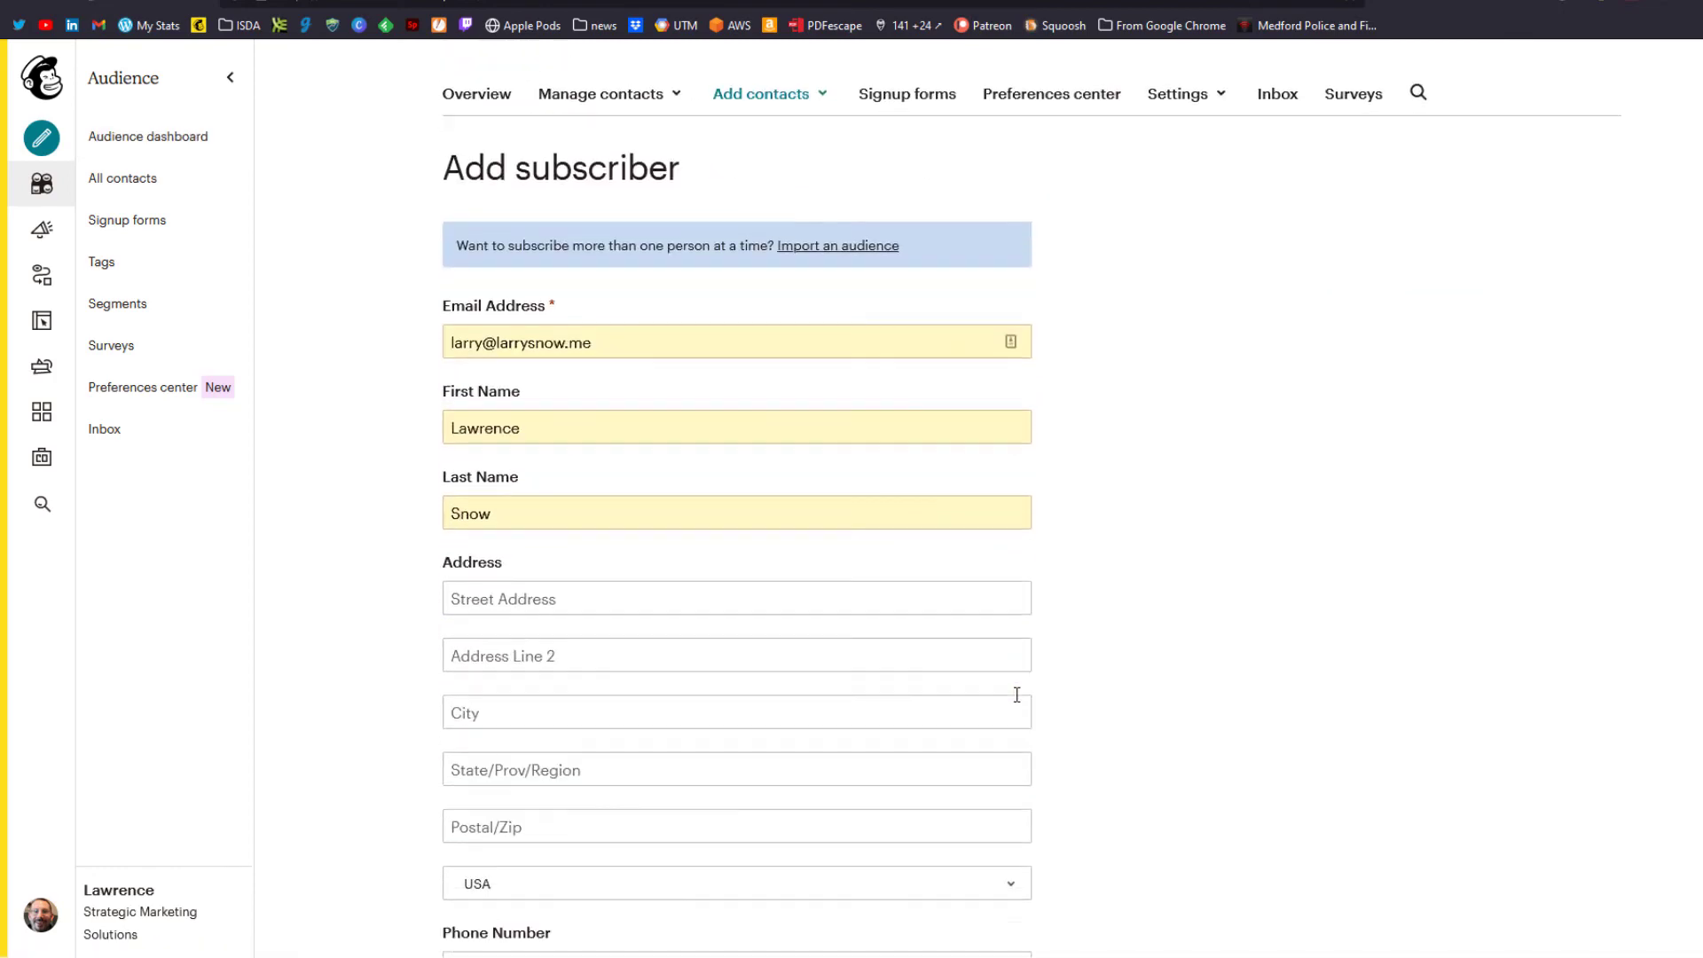
{"action": "scroll", "coordinate": [413, 556], "scroll_direction": "down", "scroll_amount": 6}
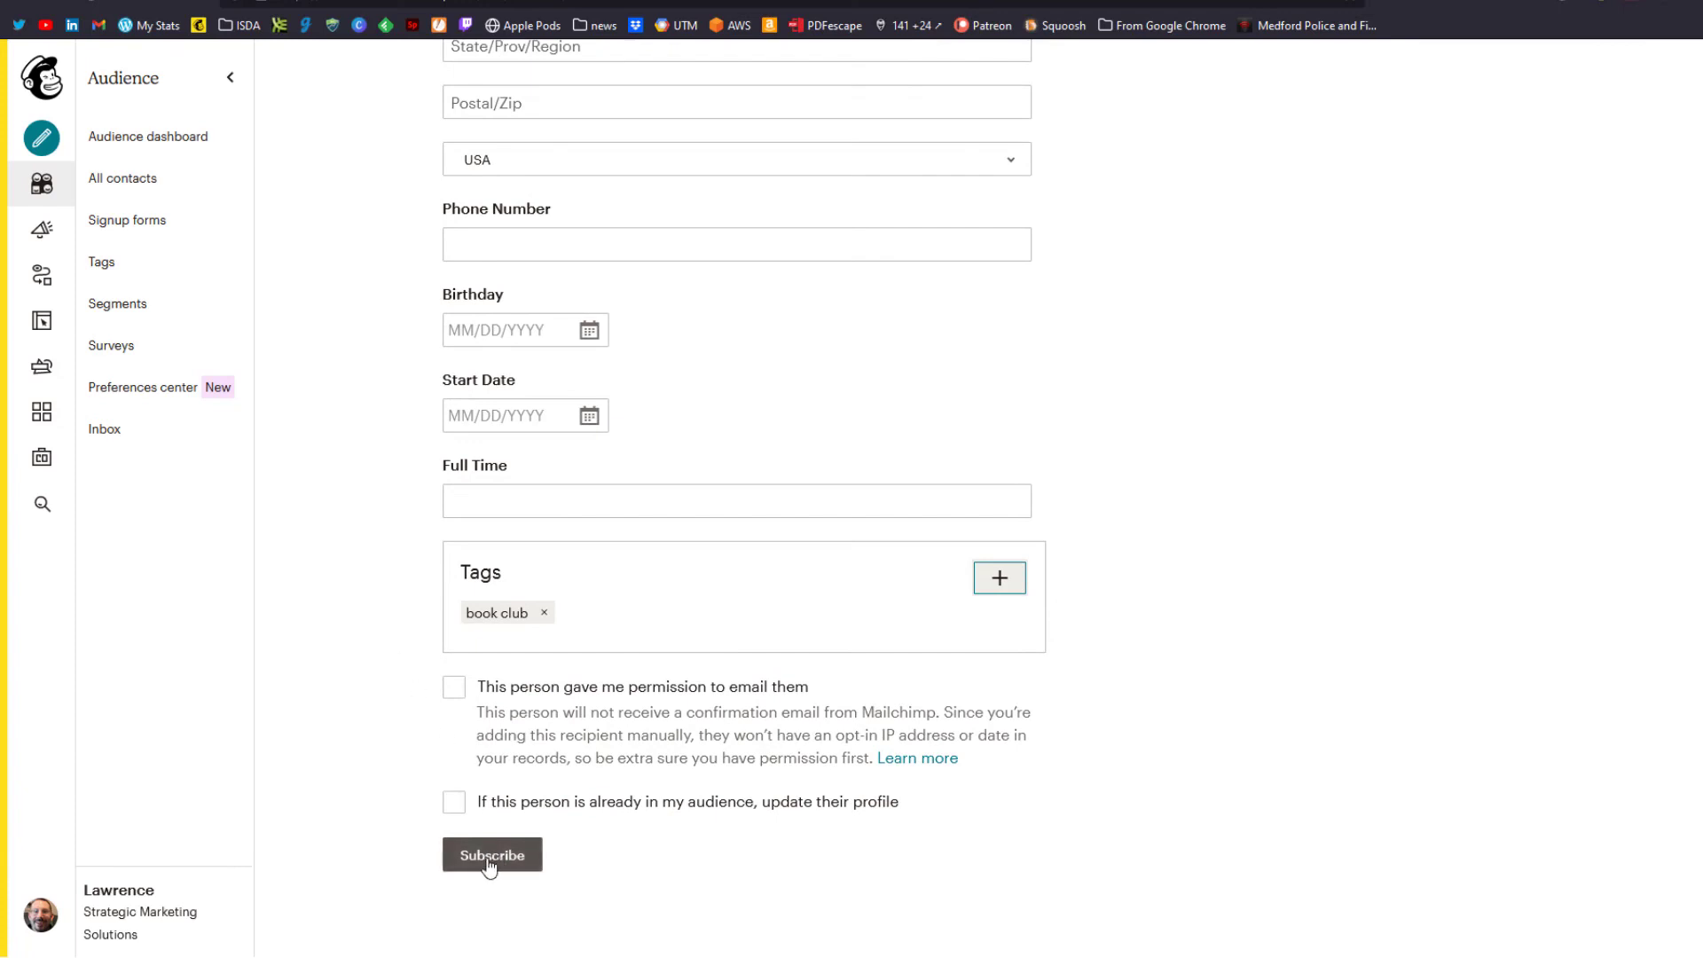
{"action": "left_click", "coordinate": [455, 690]}
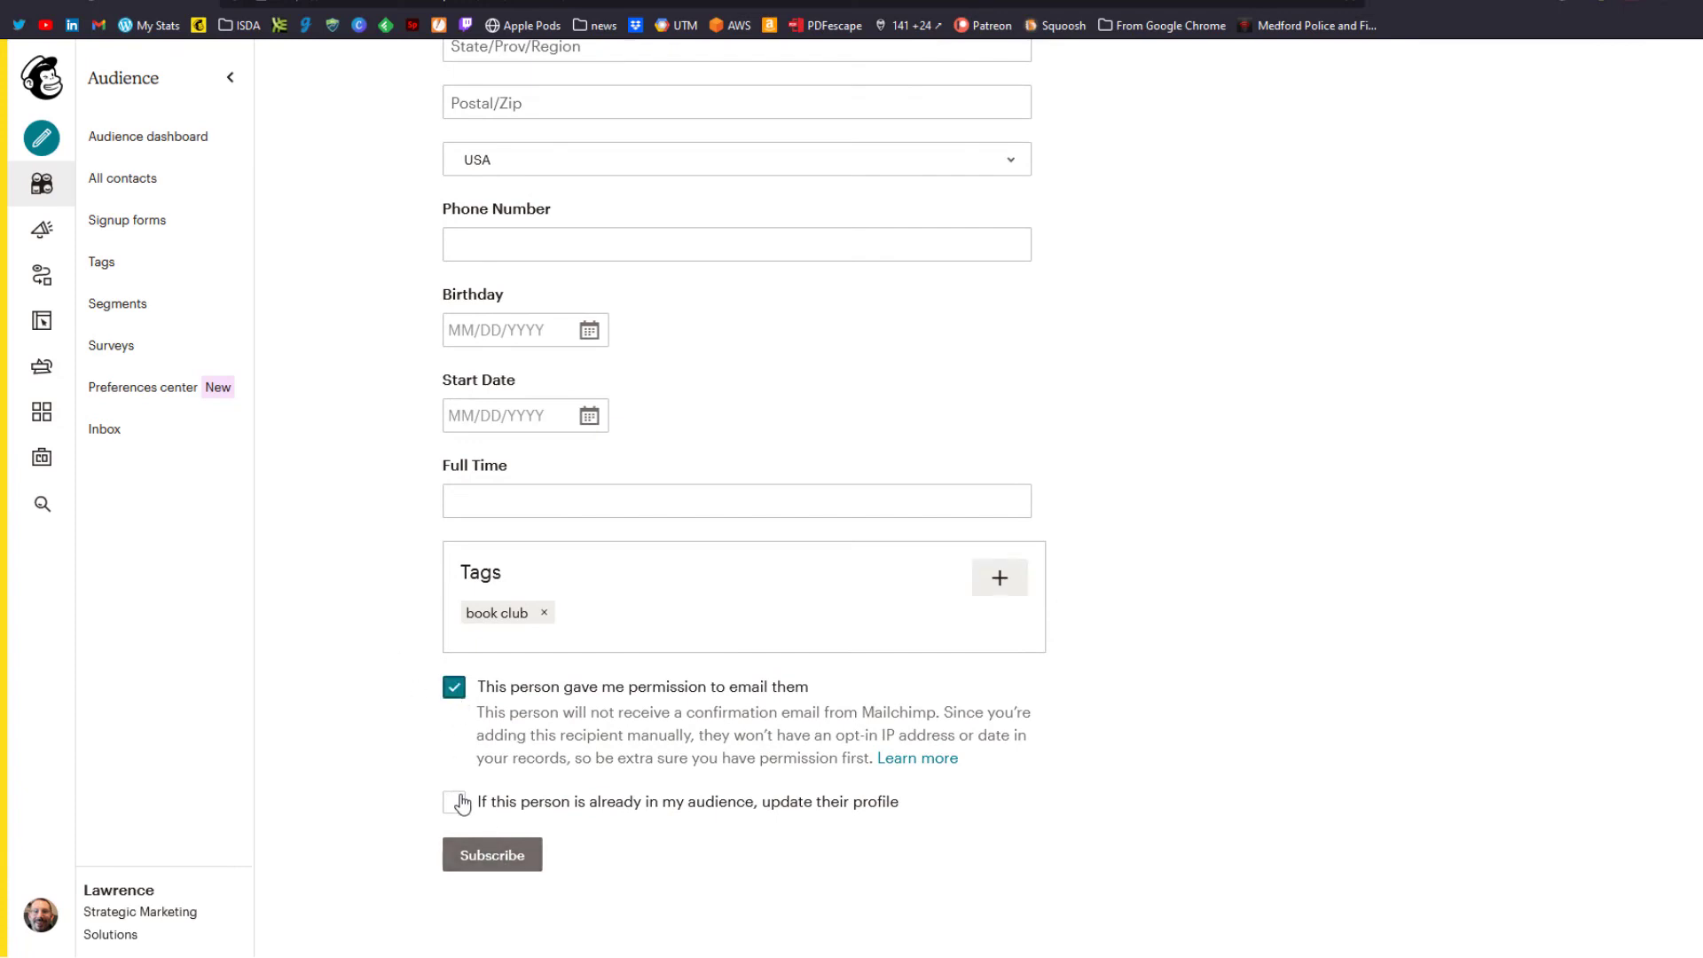
{"action": "left_click", "coordinate": [456, 803]}
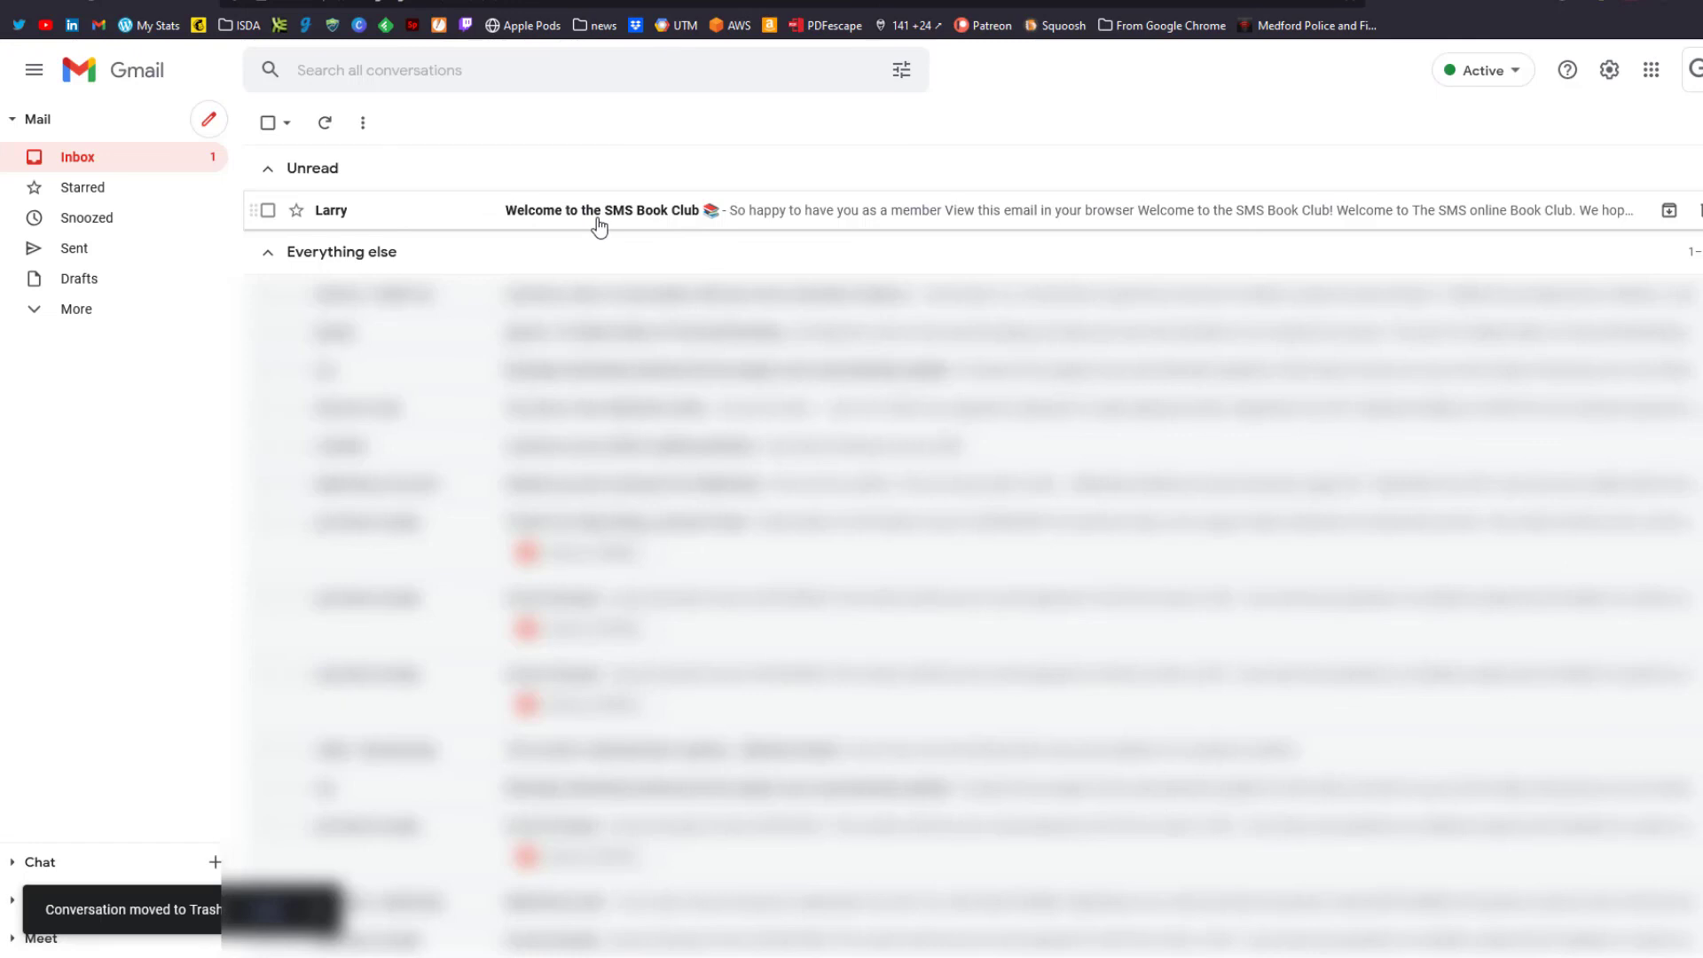
Step: Open the 'Welcome to the SMS Book Club' email in Gmail and scroll to its teal footer
{"action": "left_click", "coordinate": [600, 226]}
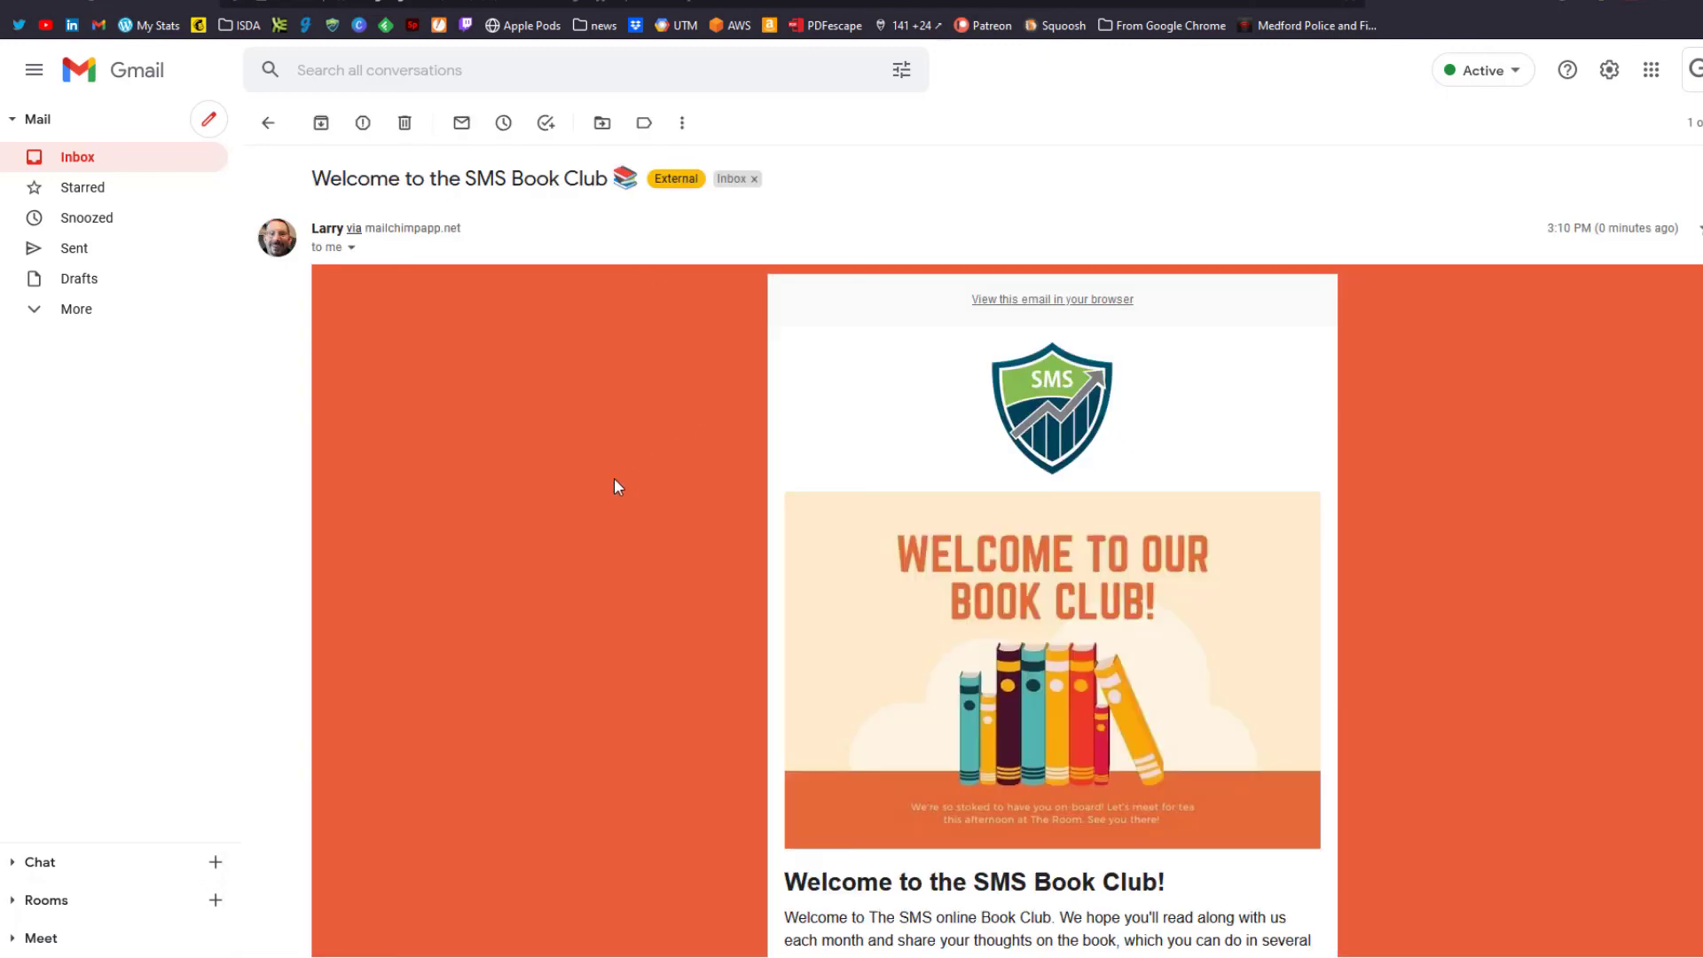
{"action": "scroll", "coordinate": [619, 487], "scroll_direction": "down", "scroll_amount": 3}
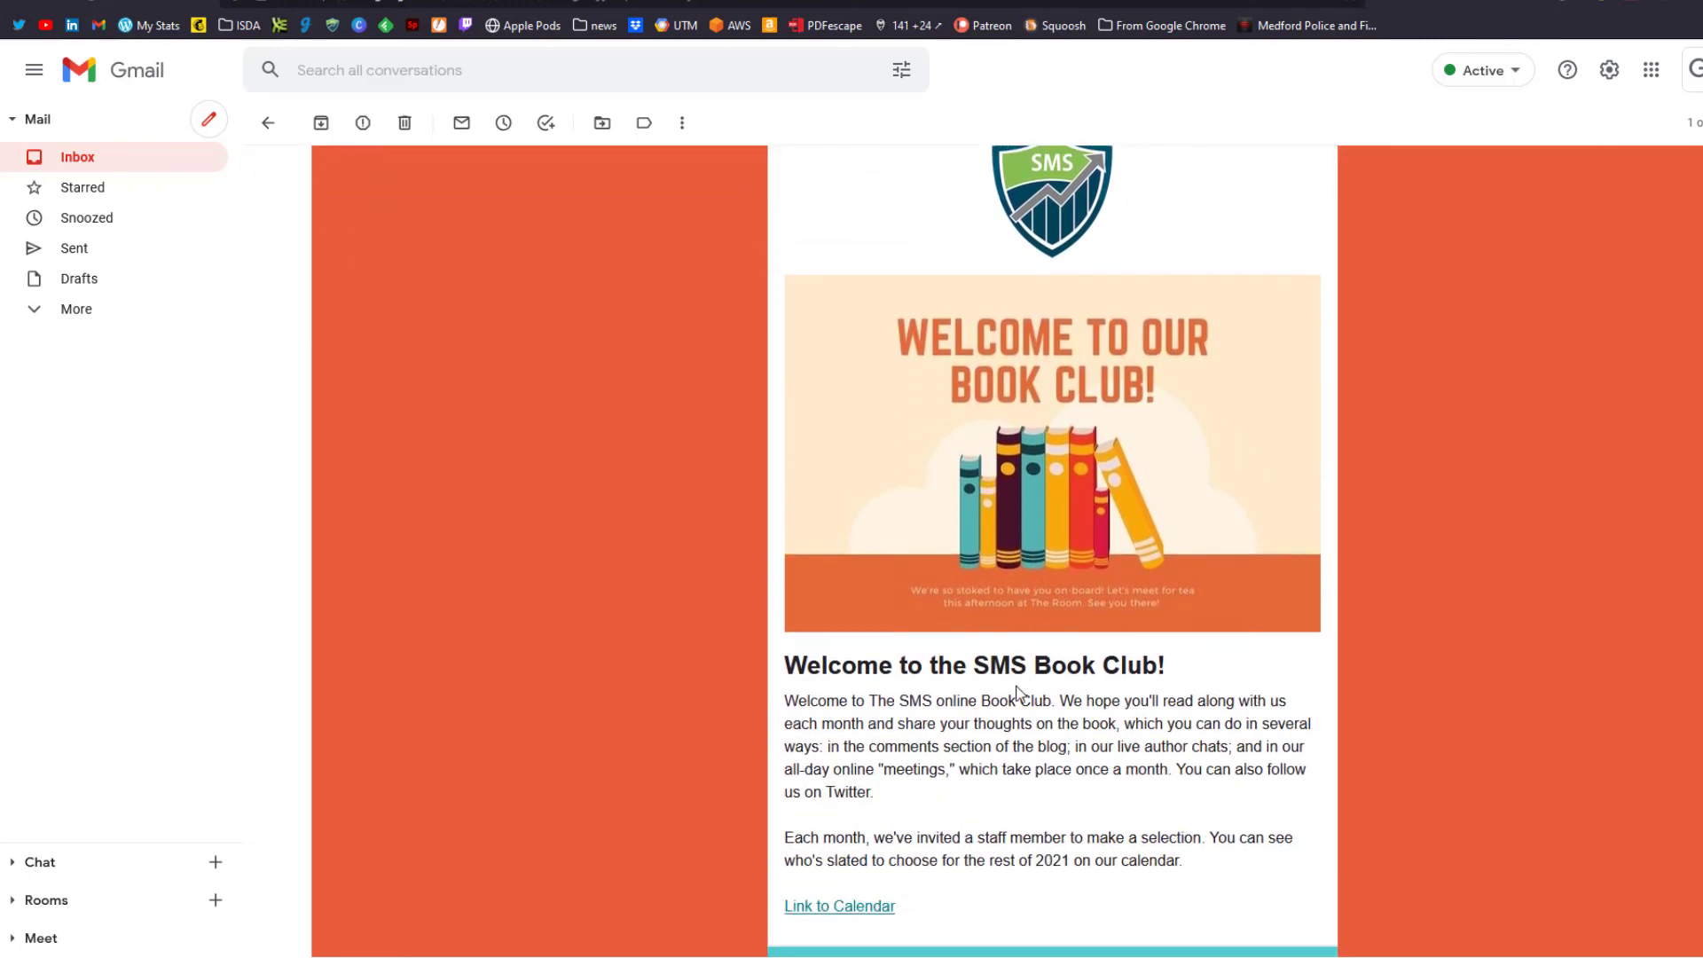
{"action": "scroll", "coordinate": [1020, 693], "scroll_direction": "down", "scroll_amount": 3}
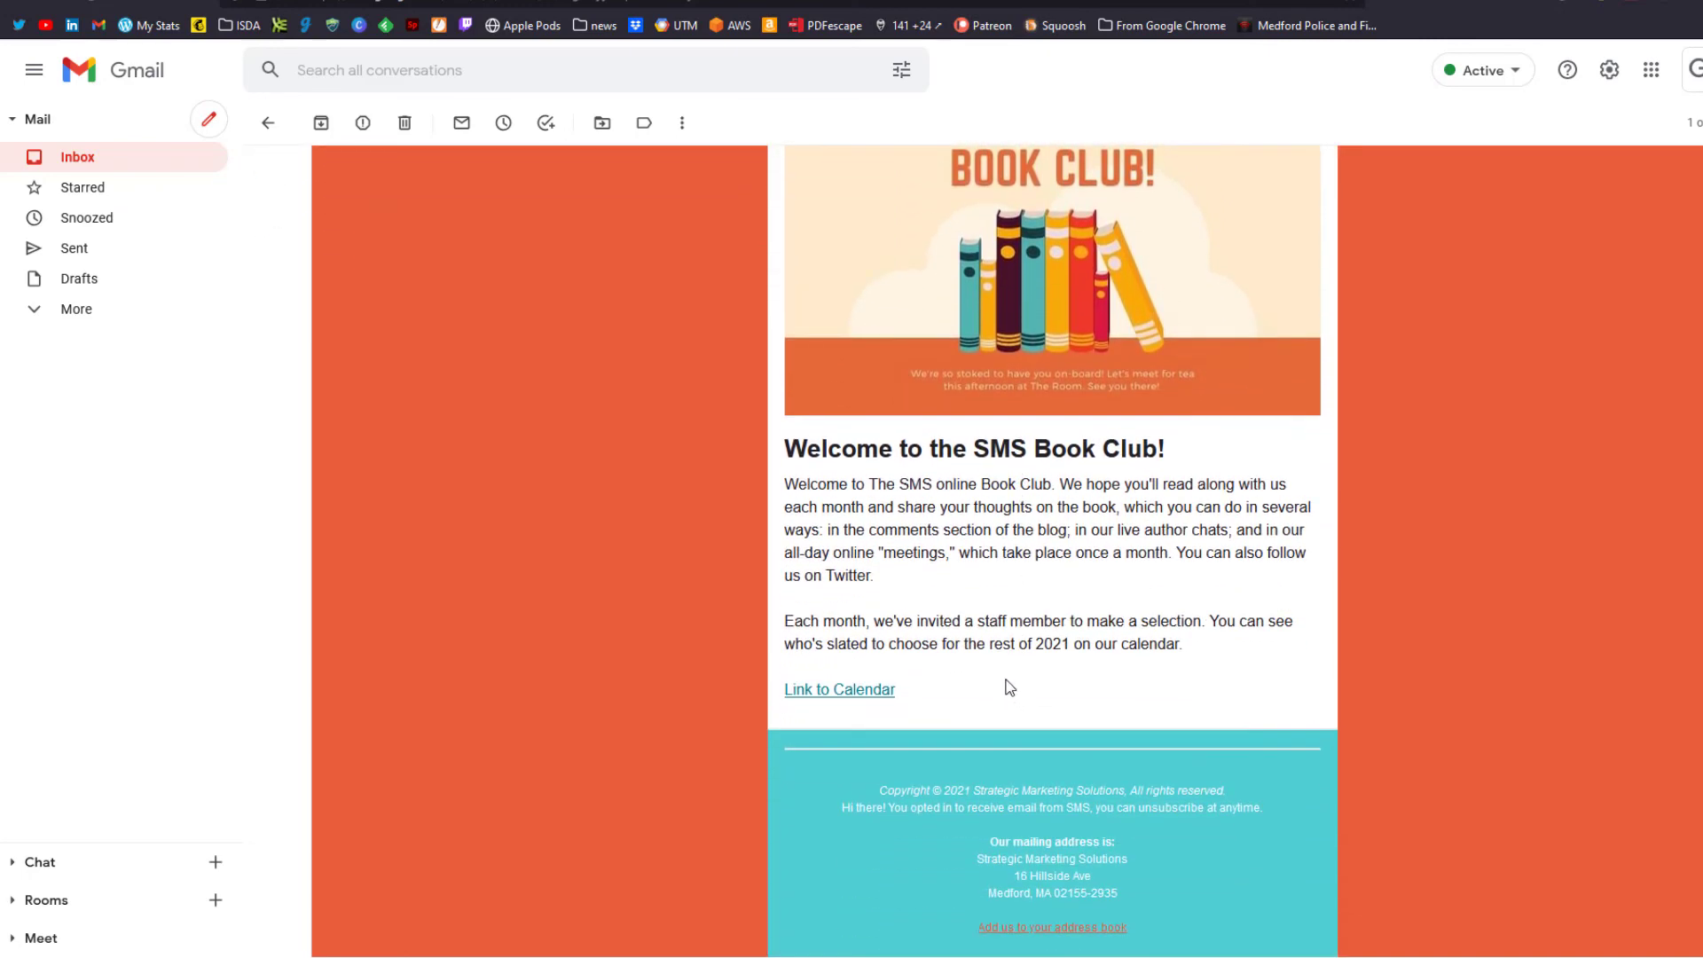